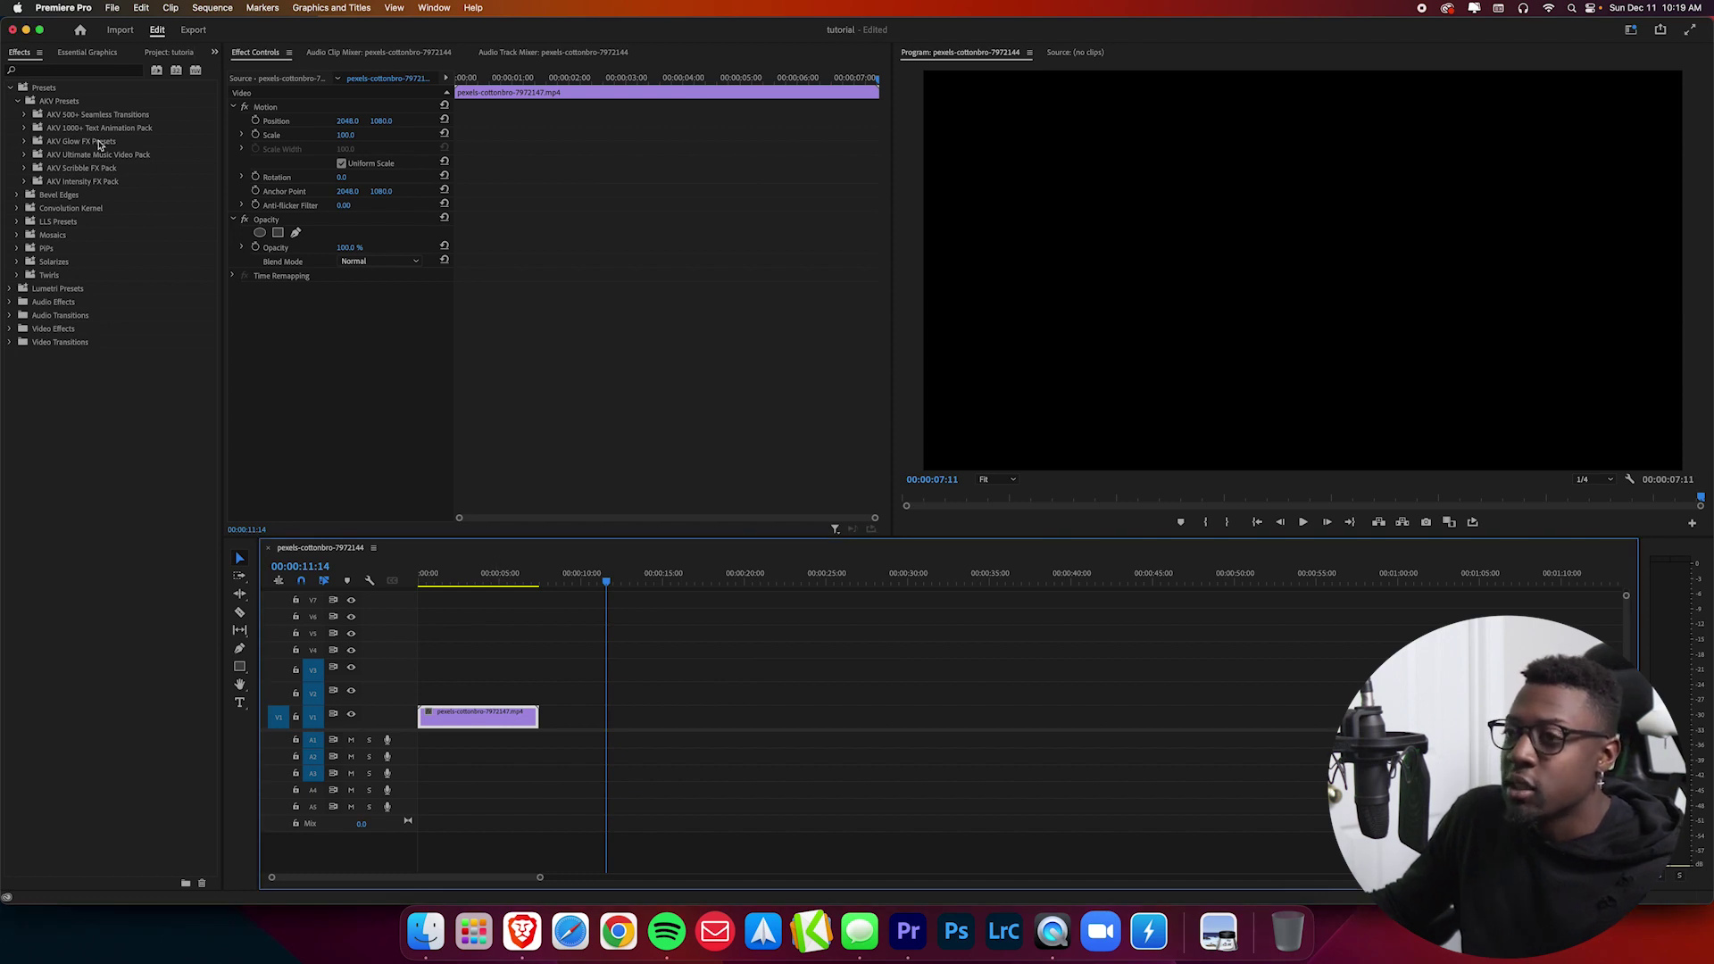
Browse the Vertical presets inside the AKV Glow FX Presets folder.
{"action": "left_click", "coordinate": [25, 143]}
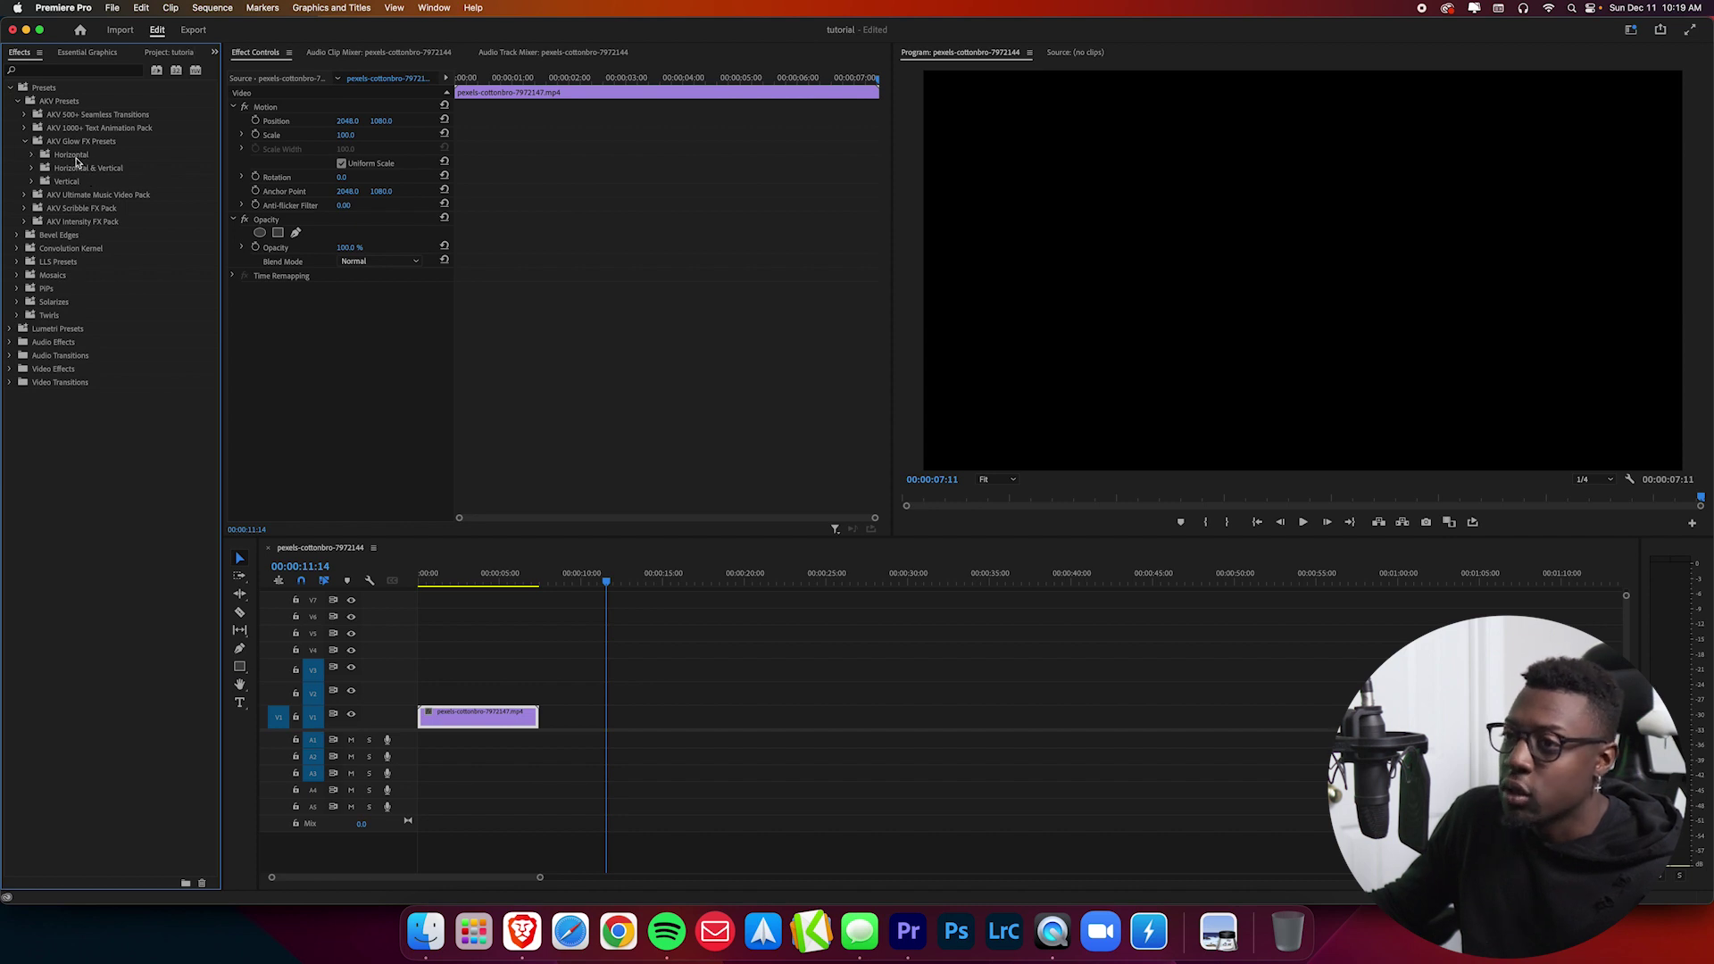
{"action": "left_click", "coordinate": [36, 182]}
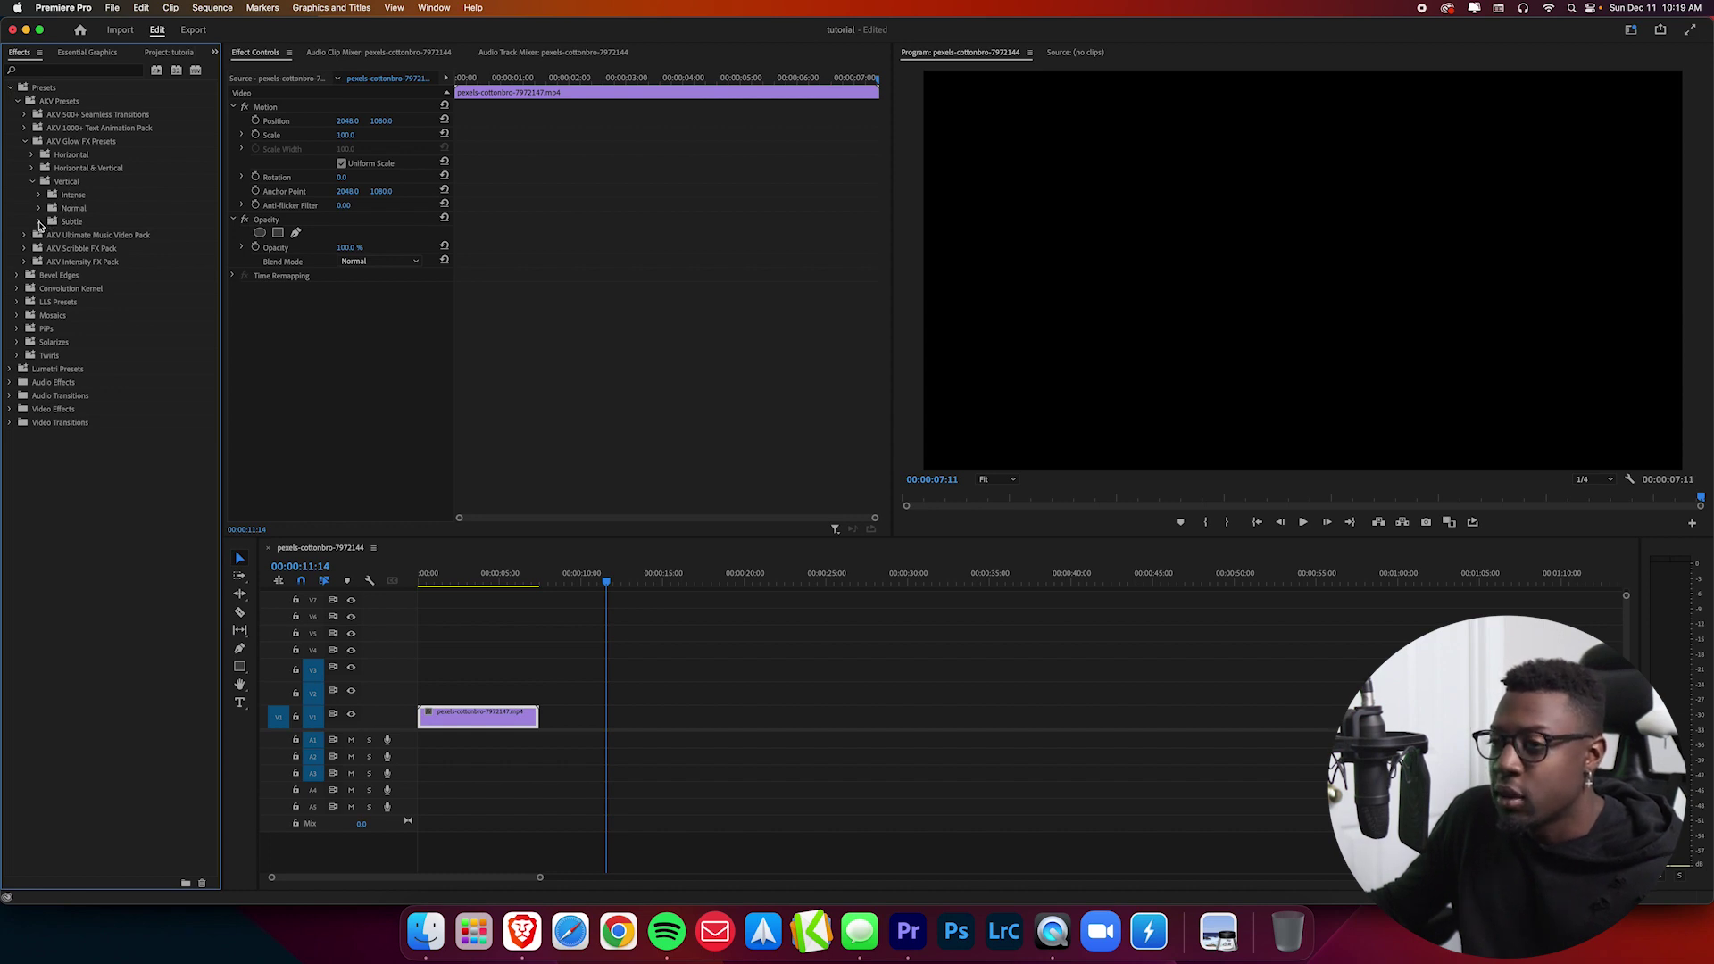
{"action": "left_click", "coordinate": [40, 222]}
{"action": "left_click", "coordinate": [40, 223]}
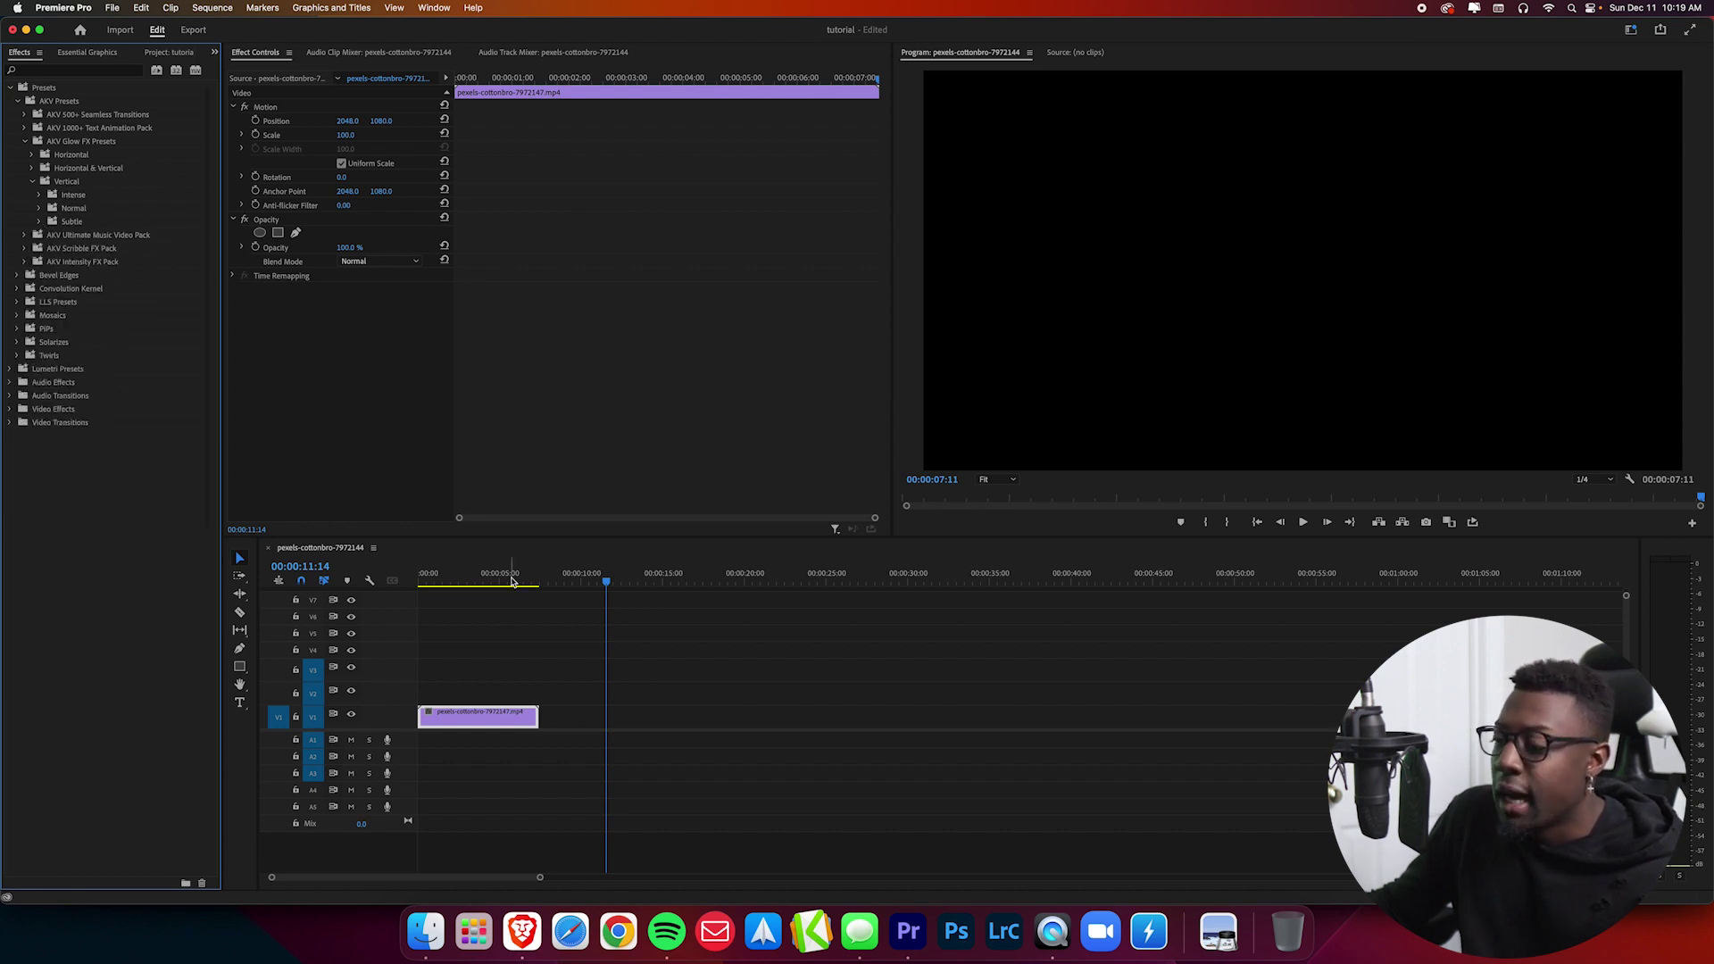
Play the original dancer clip from about two seconds in to review the footage.
{"action": "left_click", "coordinate": [494, 582]}
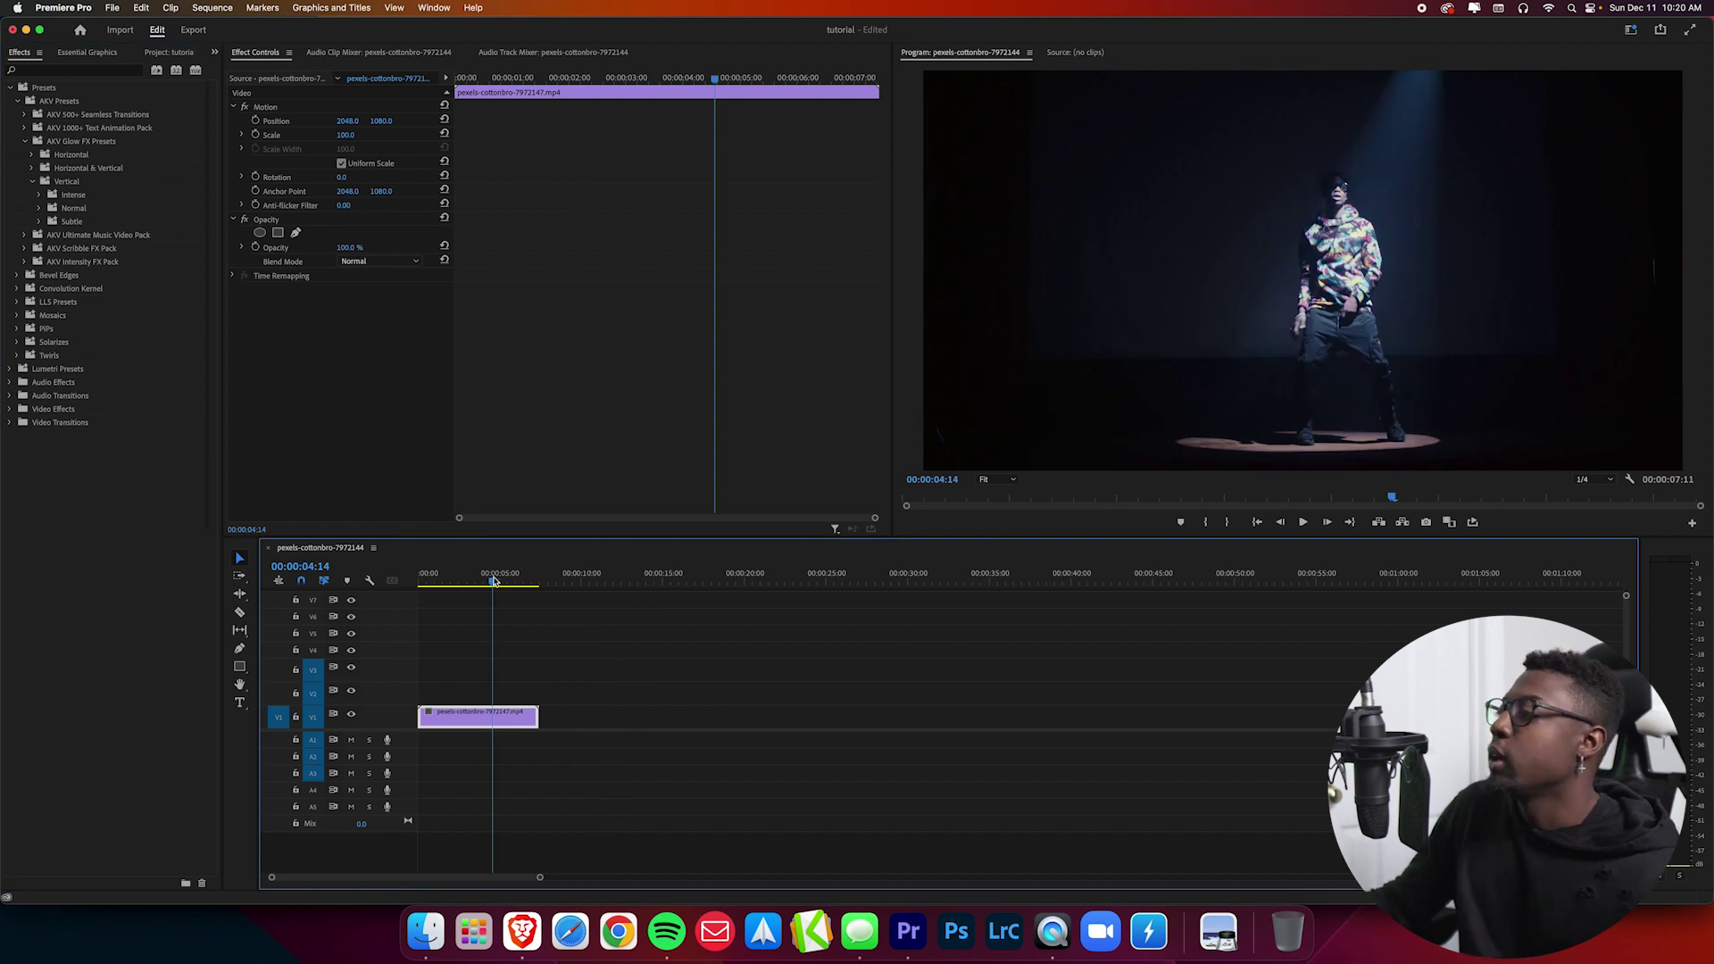
{"action": "left_click_drag", "start_coordinate": [496, 581], "coordinate": [453, 585]}
{"action": "key", "text": "space"}
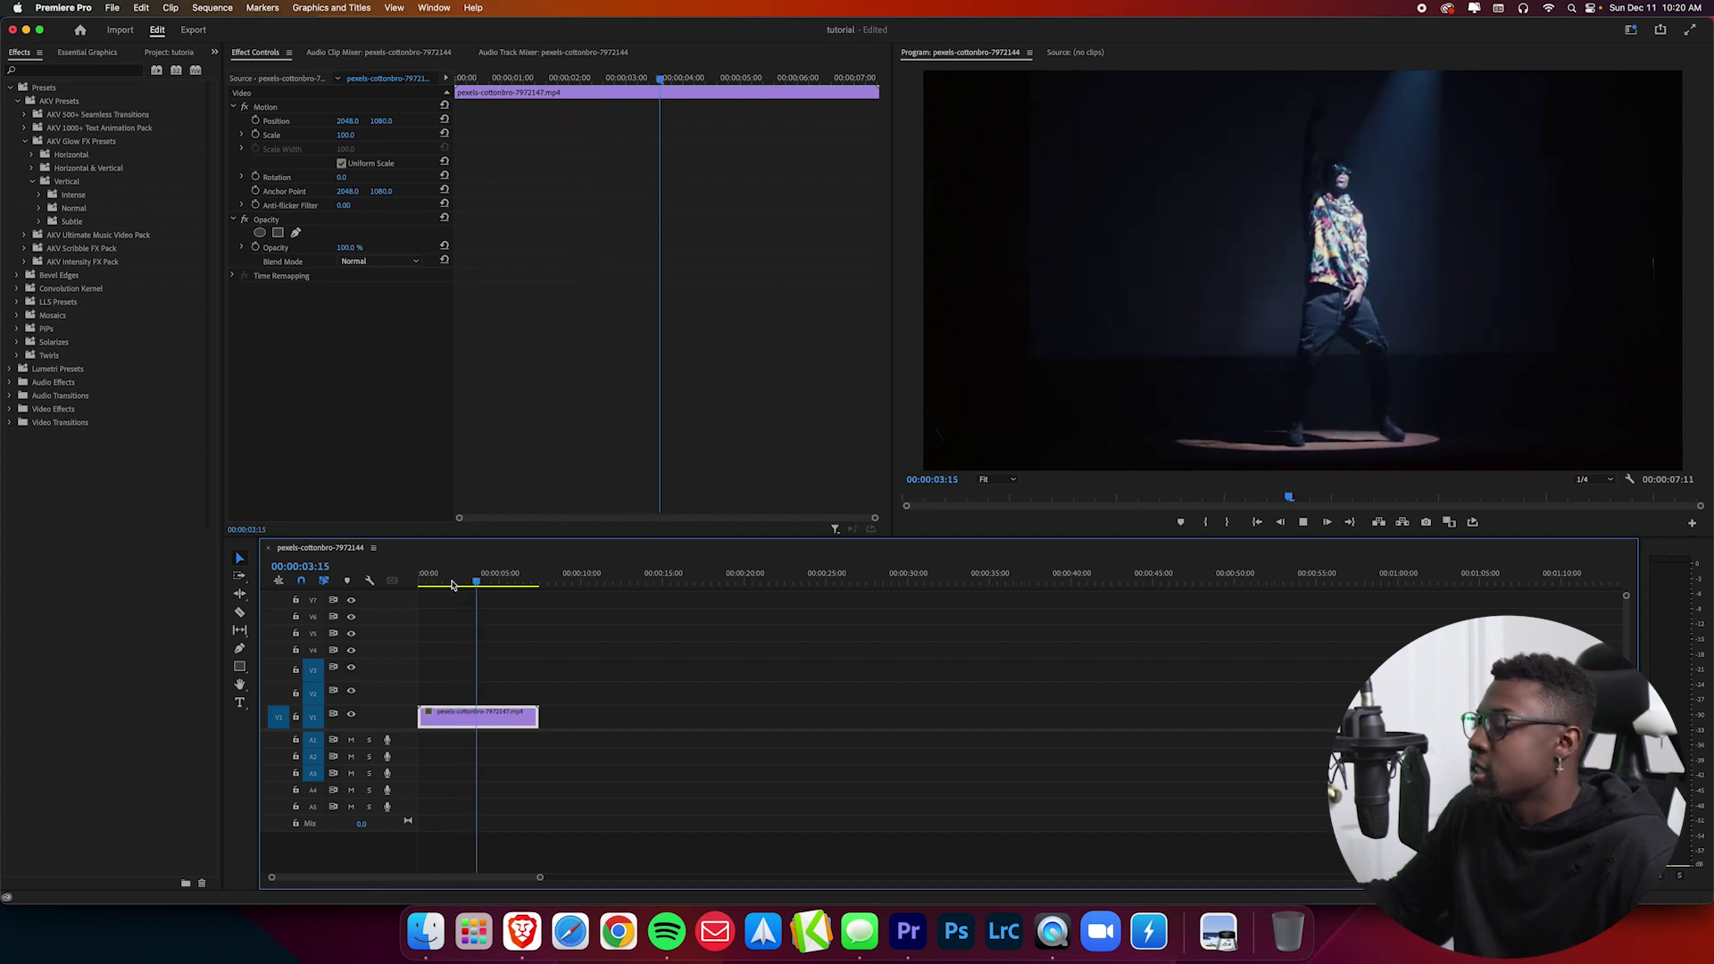
{"action": "key", "text": "space"}
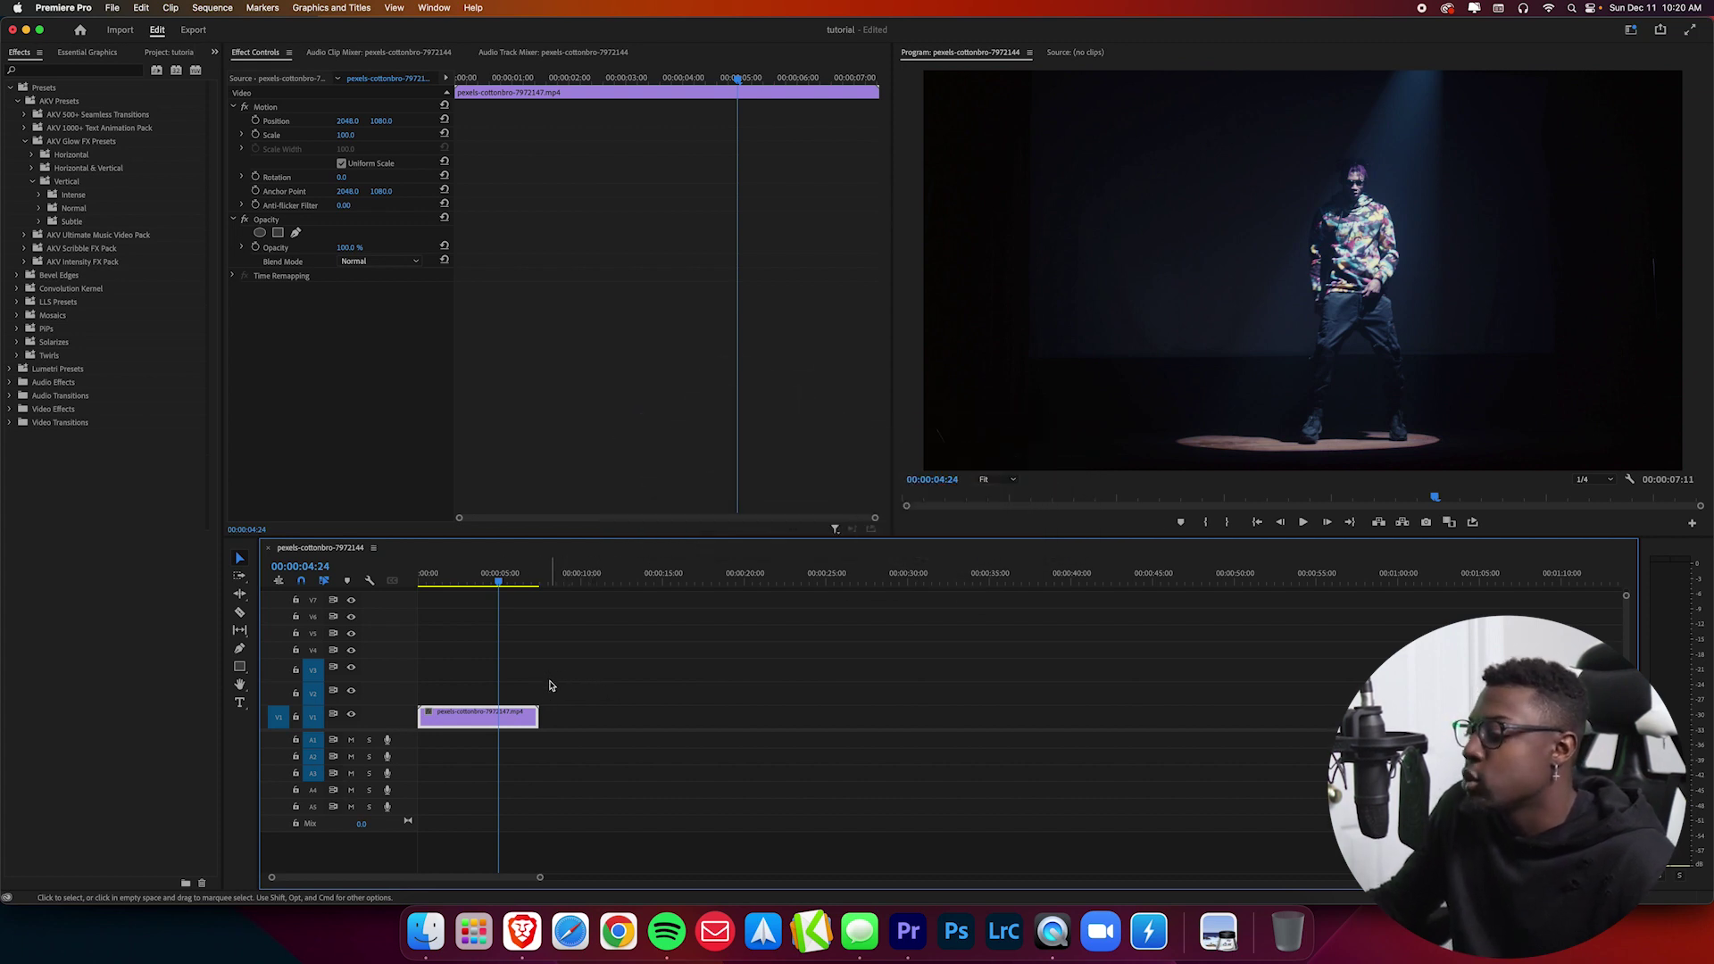
Duplicate the dancer clip onto video track 2 directly above the original and move the playhead to 00:00:04:14.
{"action": "left_click", "coordinate": [483, 694]}
{"action": "left_click", "coordinate": [475, 719]}
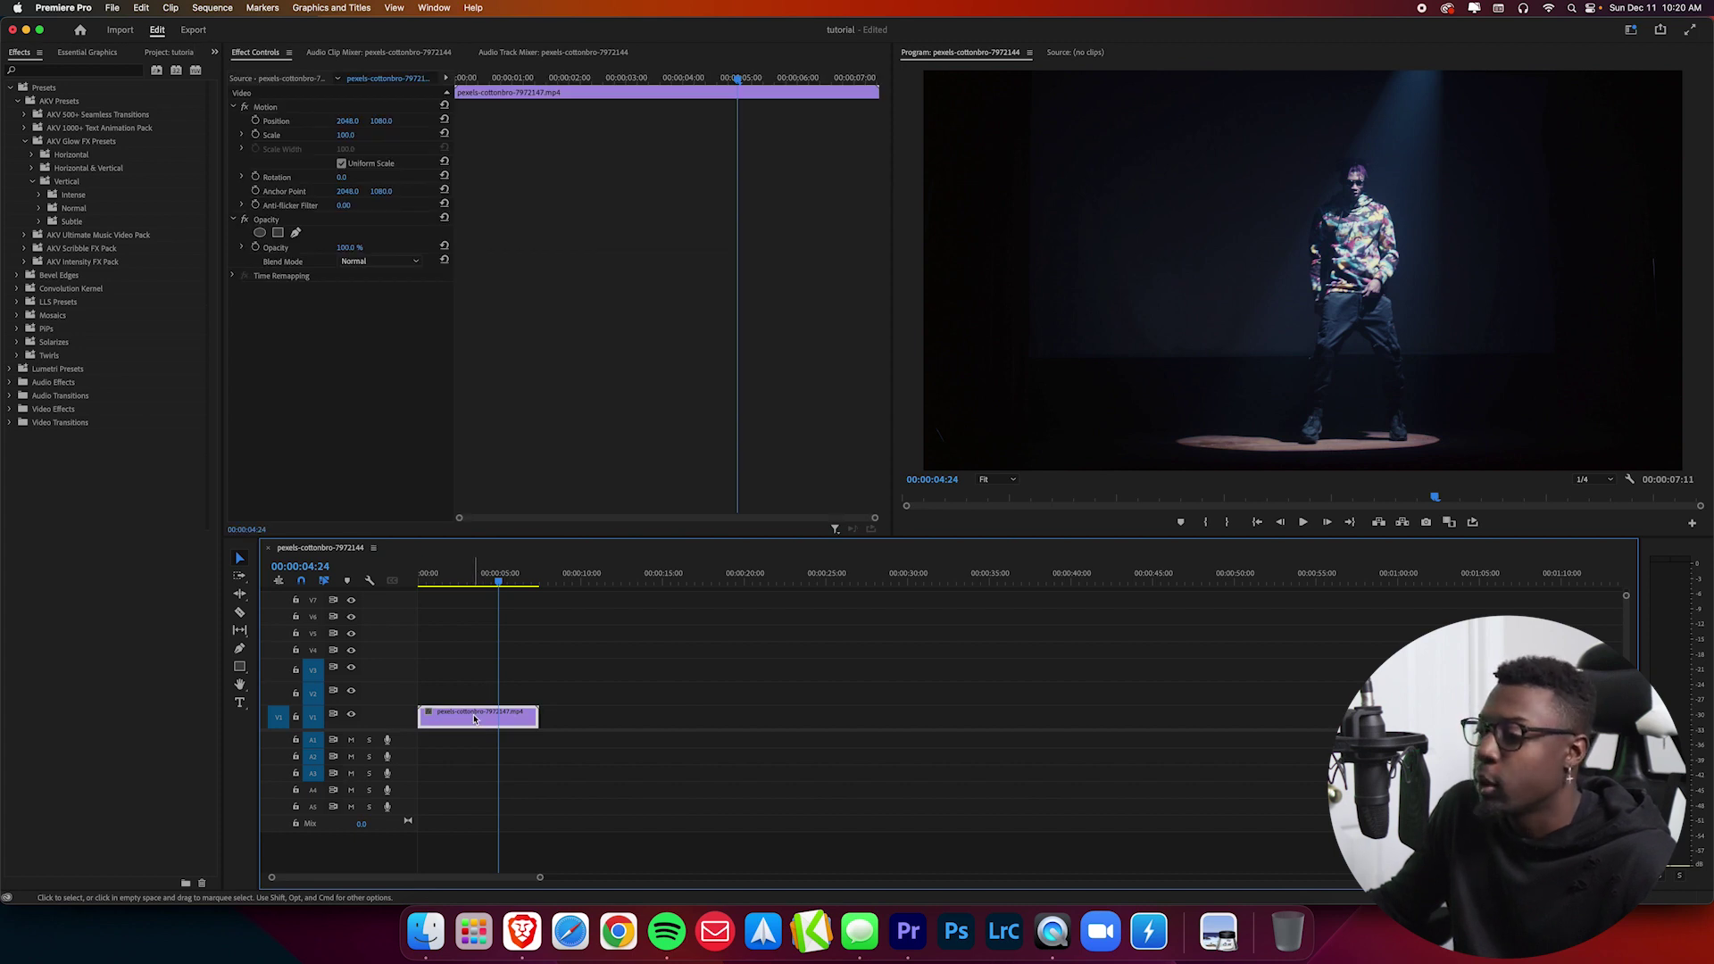
{"action": "left_click_drag", "start_coordinate": [475, 719], "coordinate": [476, 694]}
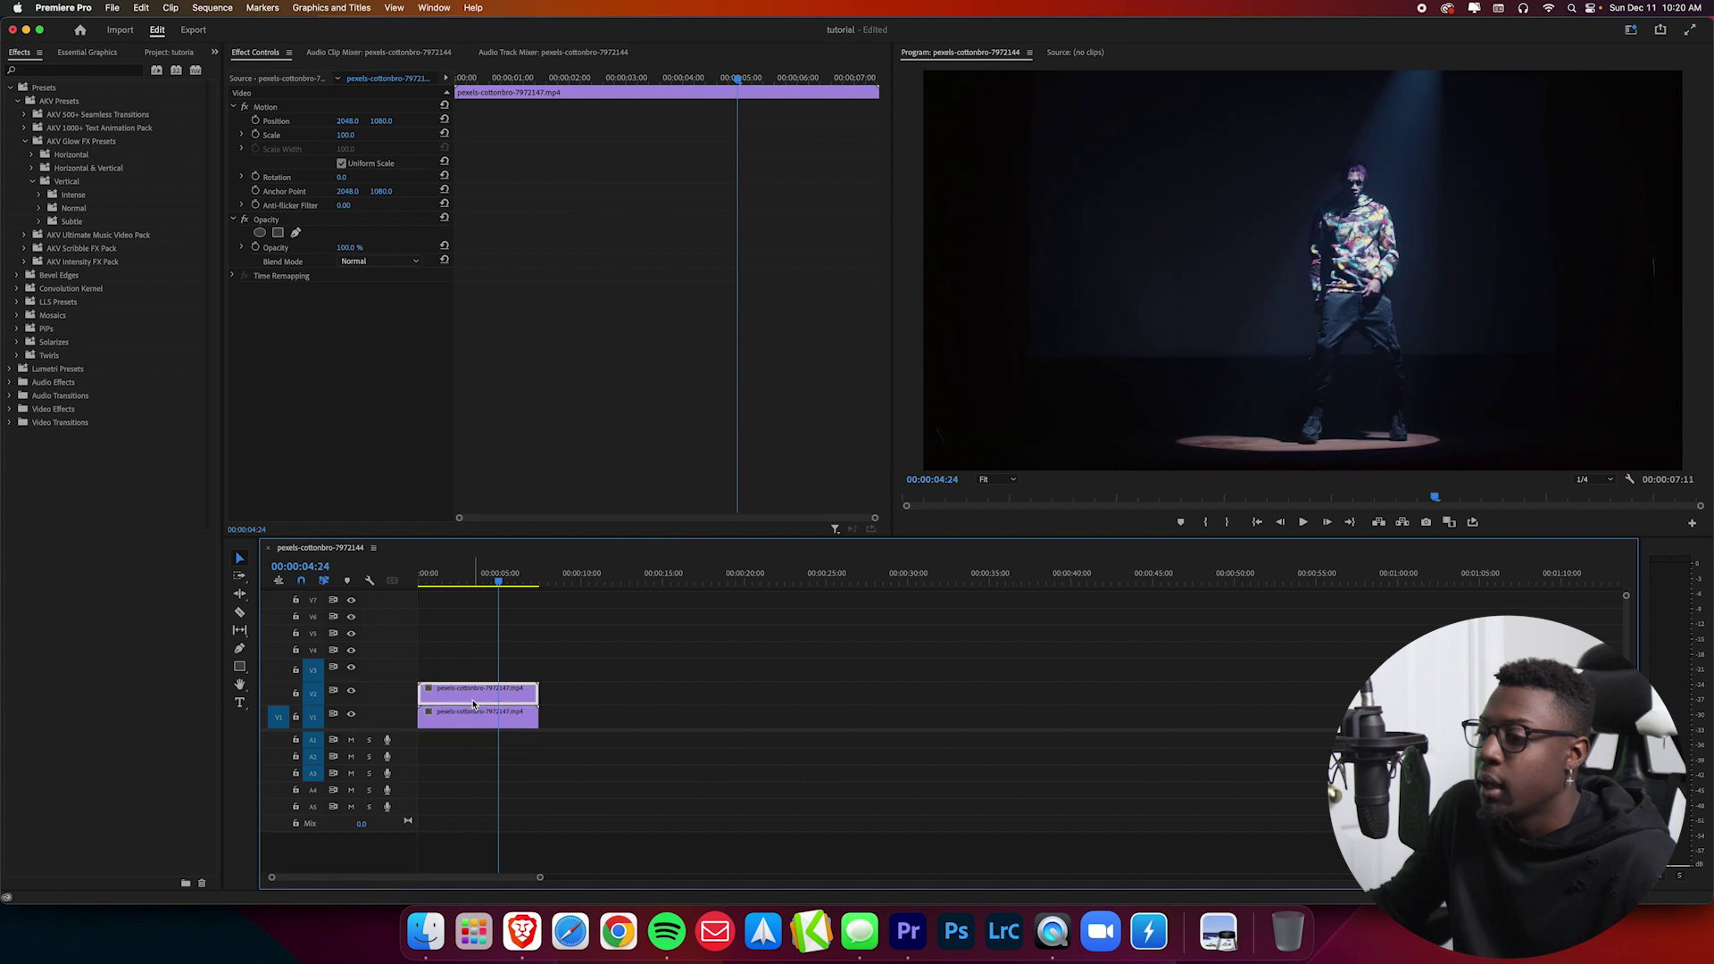
{"action": "left_click_drag", "start_coordinate": [507, 589], "coordinate": [493, 591]}
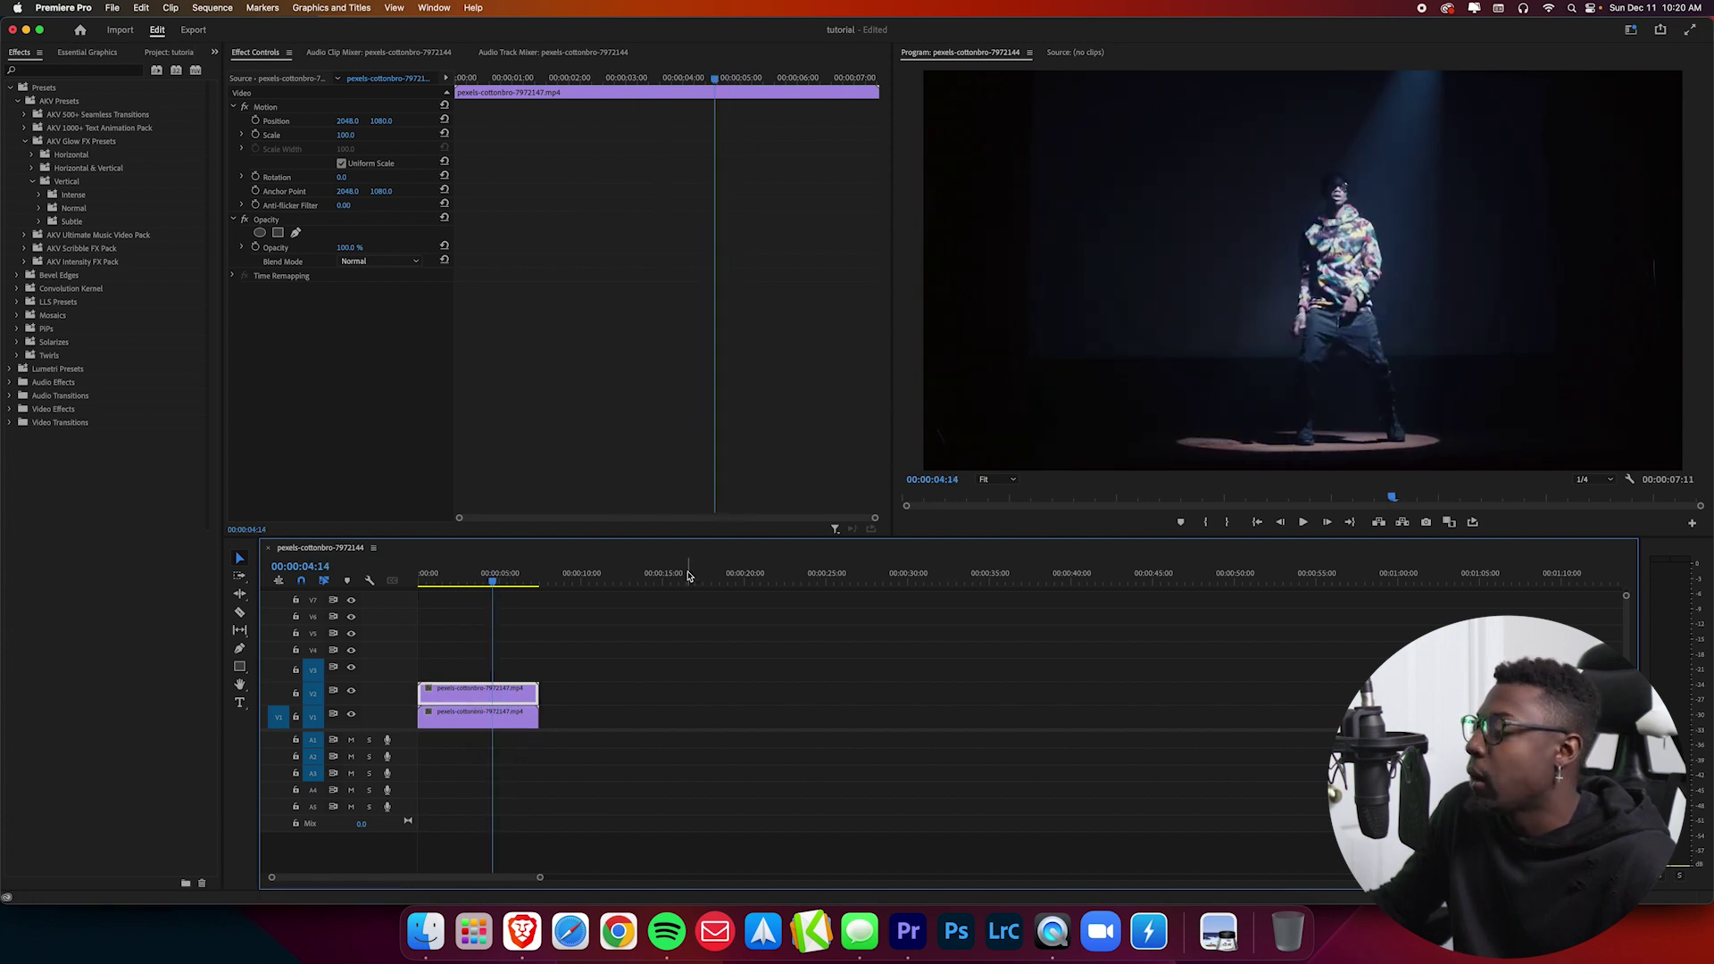
Search the effects for "gaus" and apply Gaussian Blur to the duplicate clip on video track 2.
{"action": "left_click", "coordinate": [81, 69]}
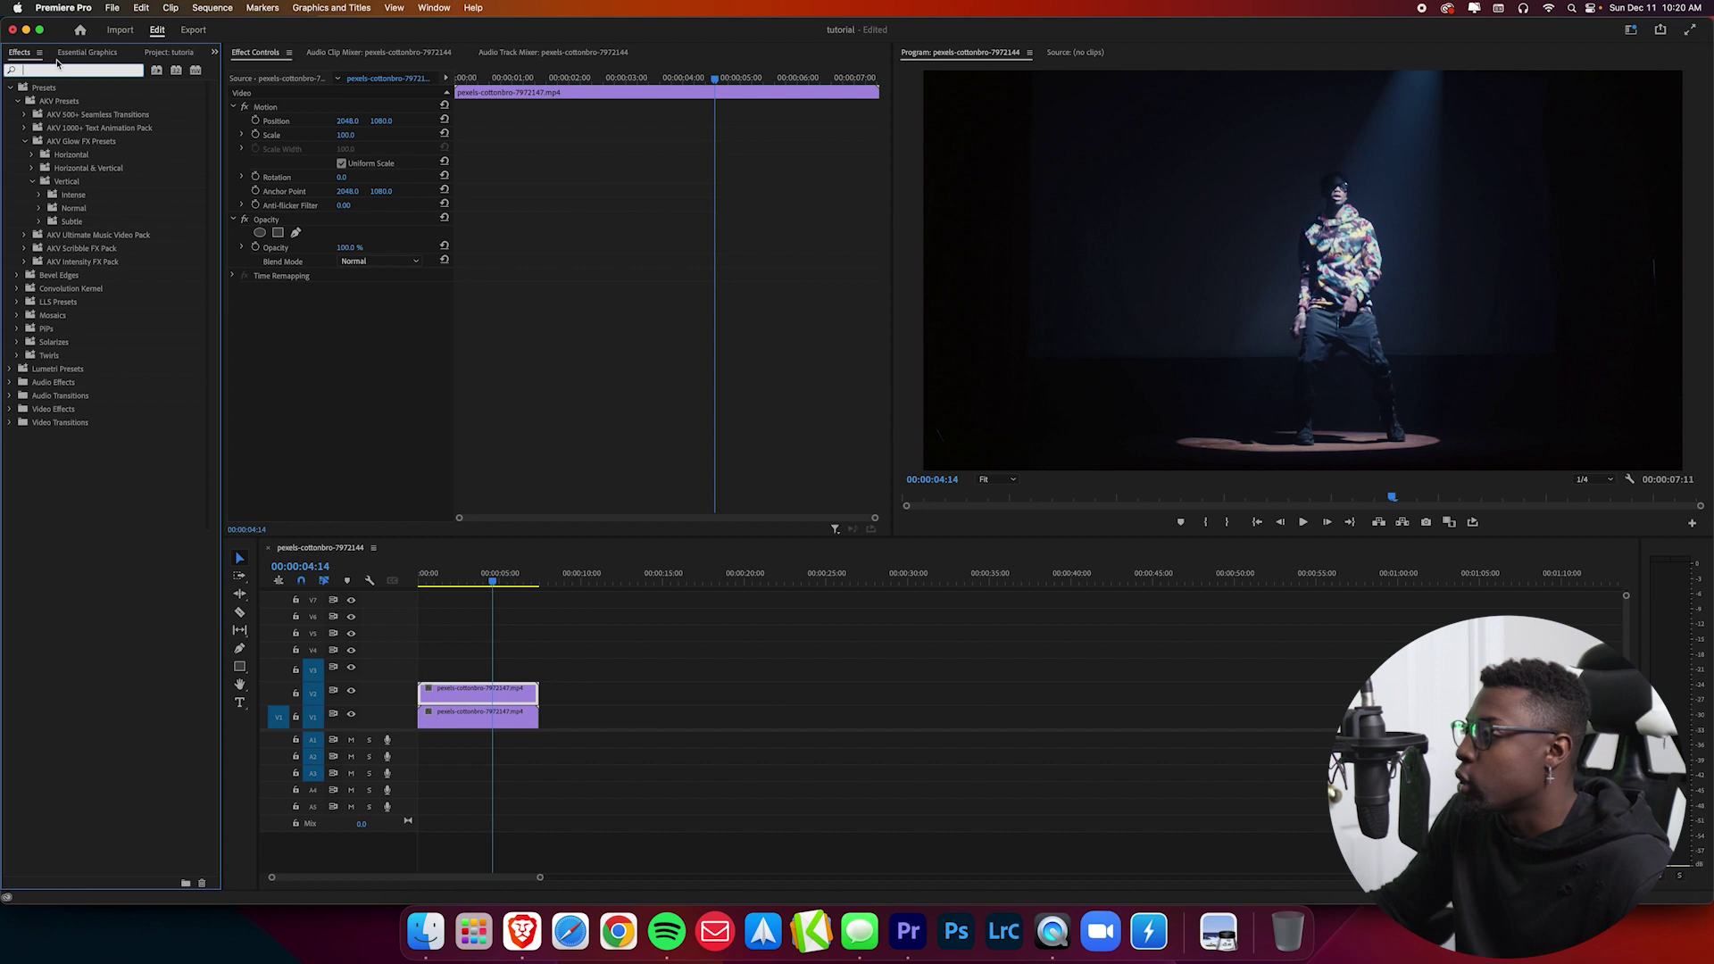
{"action": "type", "text": "gaus"}
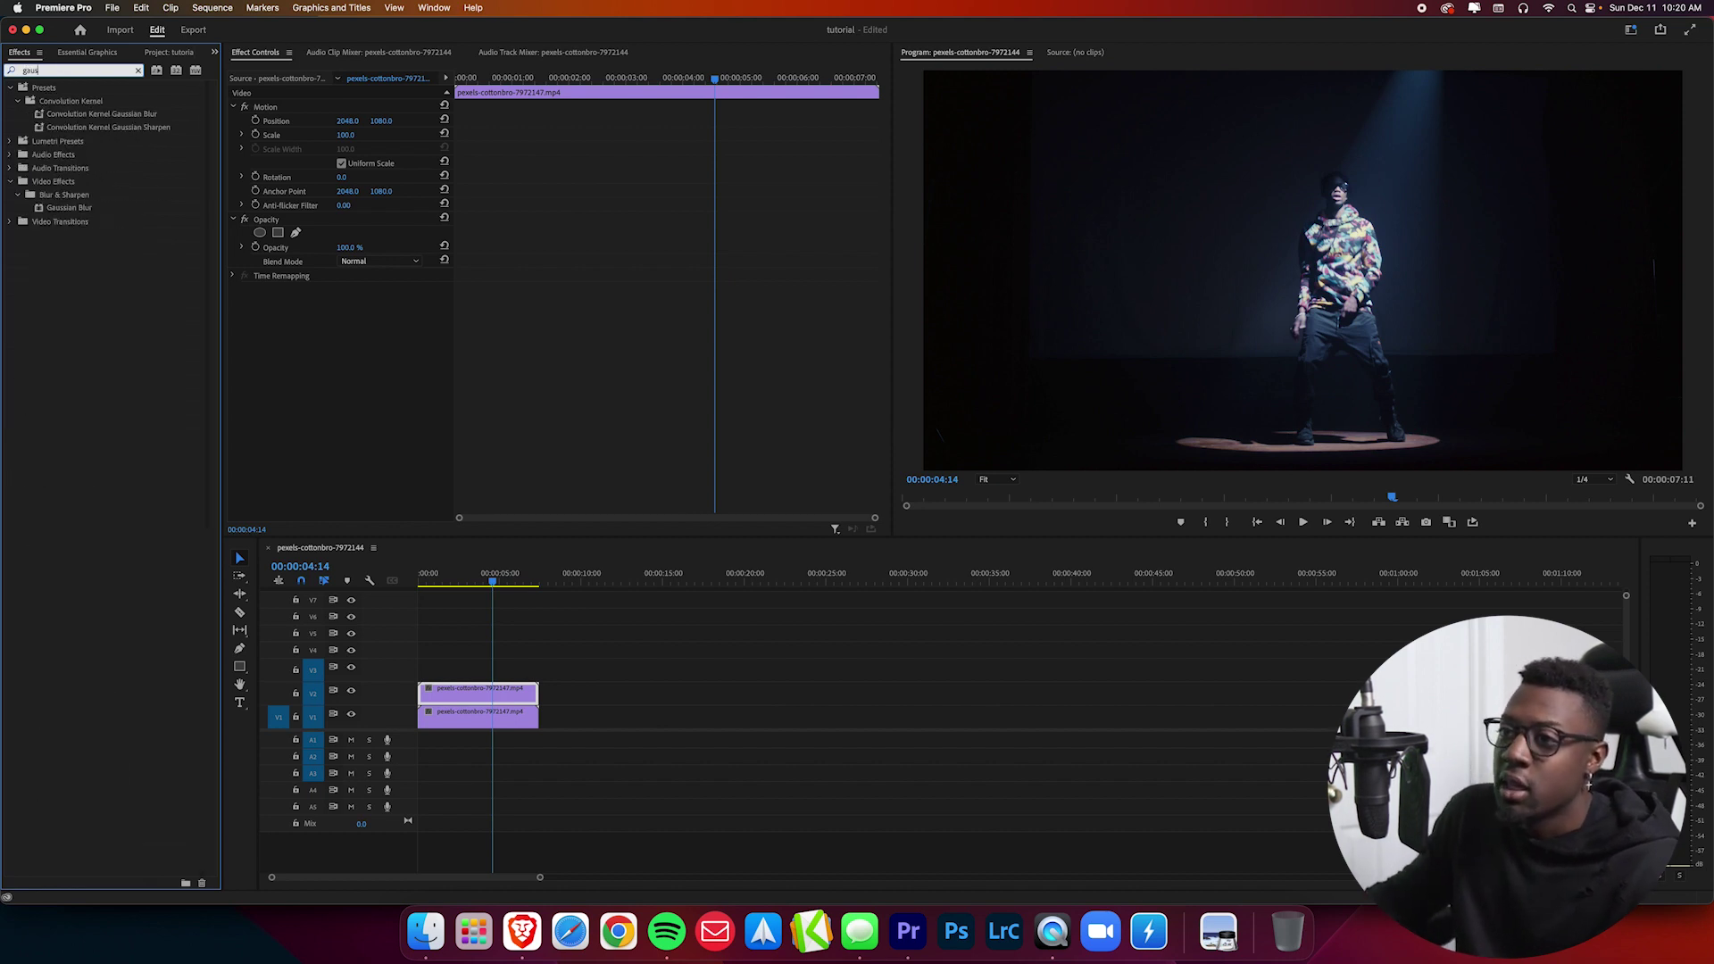
{"action": "left_click_drag", "start_coordinate": [71, 210], "coordinate": [482, 692]}
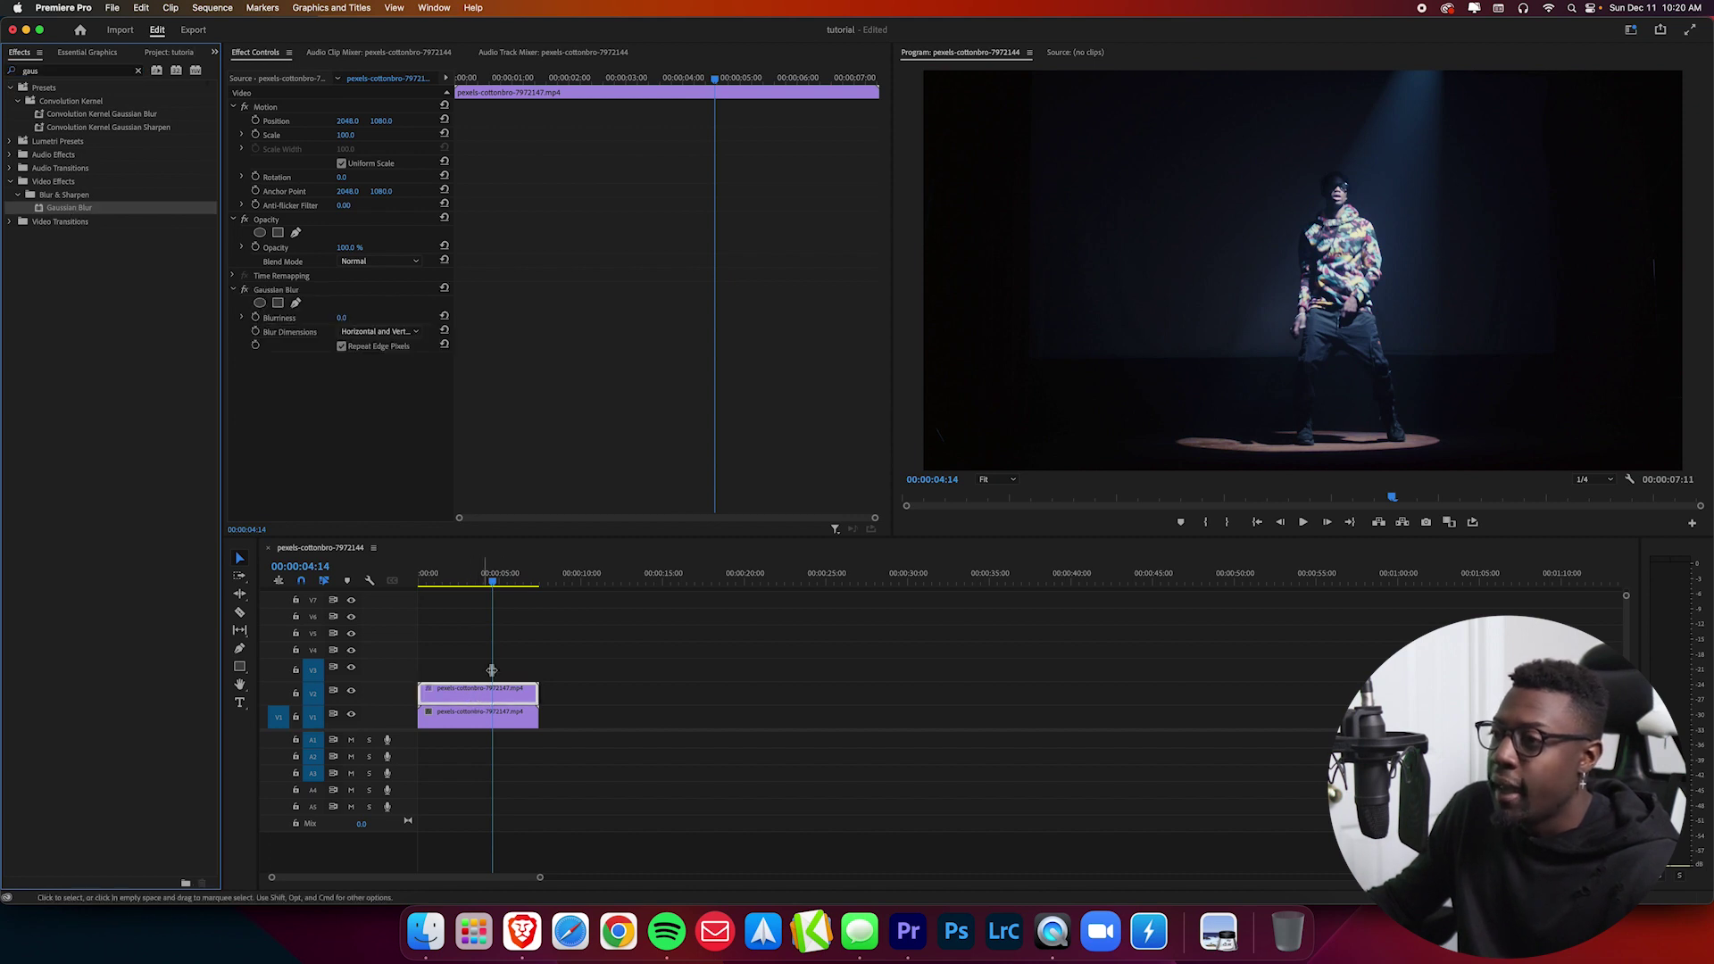
Set the Gaussian Blur to Horizontal dimensions with Repeat Edge Pixels enabled and a blurriness of 150.
{"action": "left_click", "coordinate": [342, 348]}
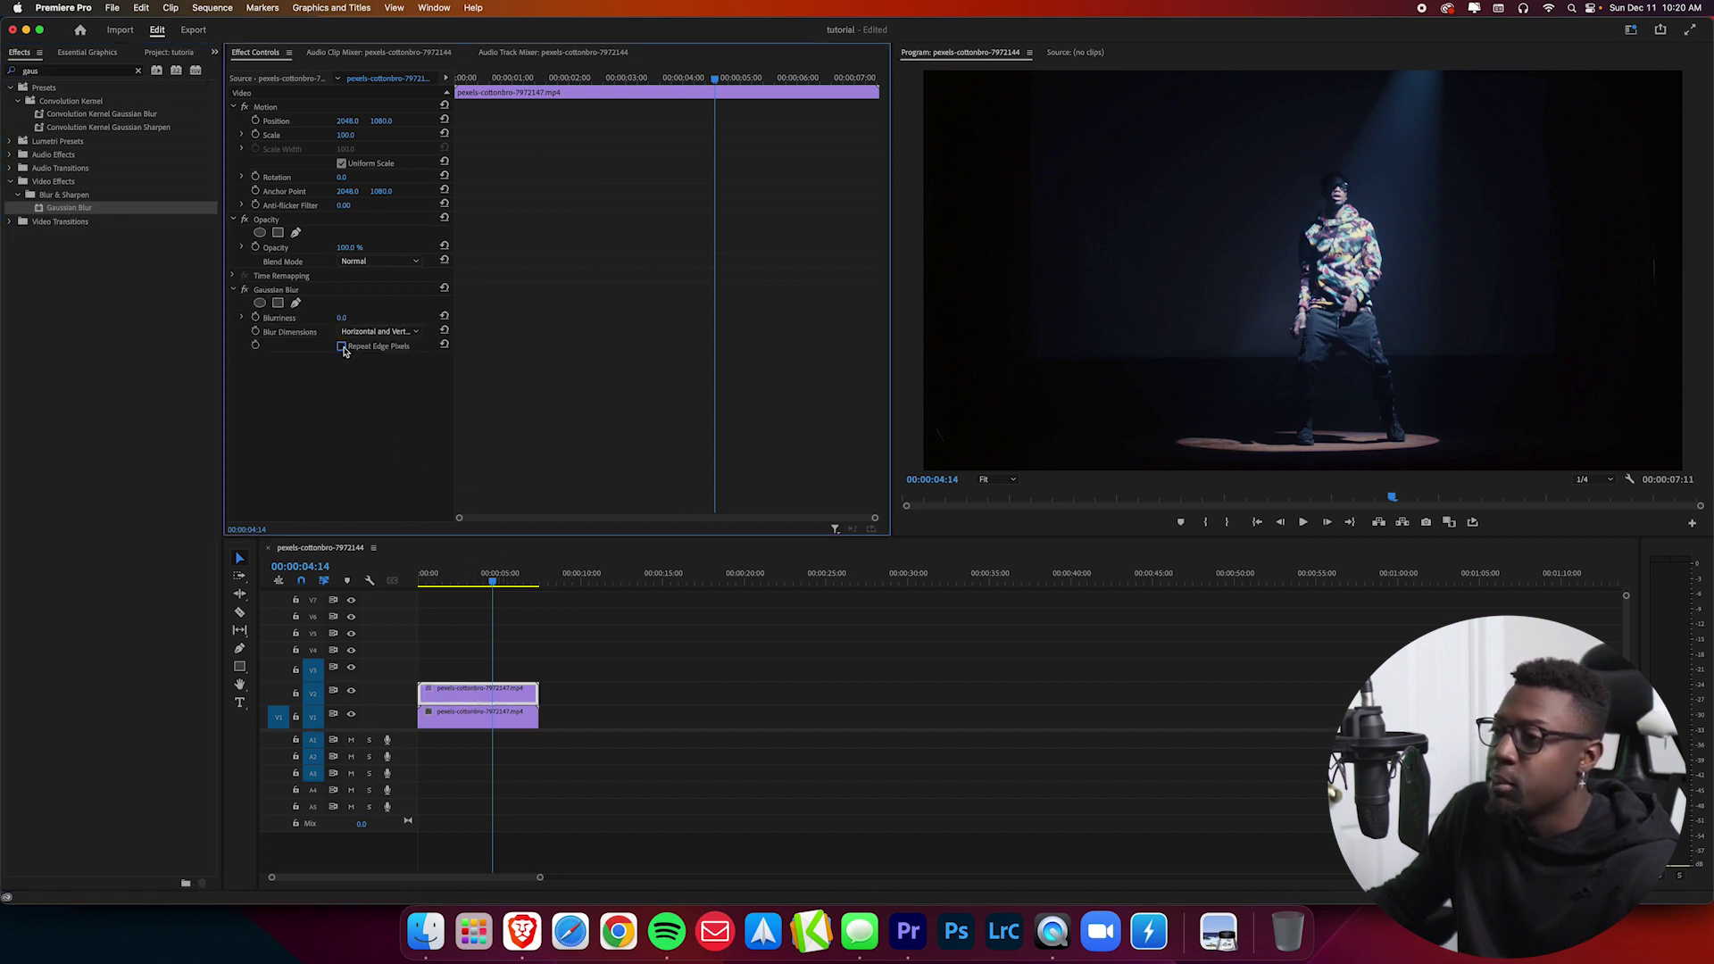
{"action": "left_click", "coordinate": [388, 334]}
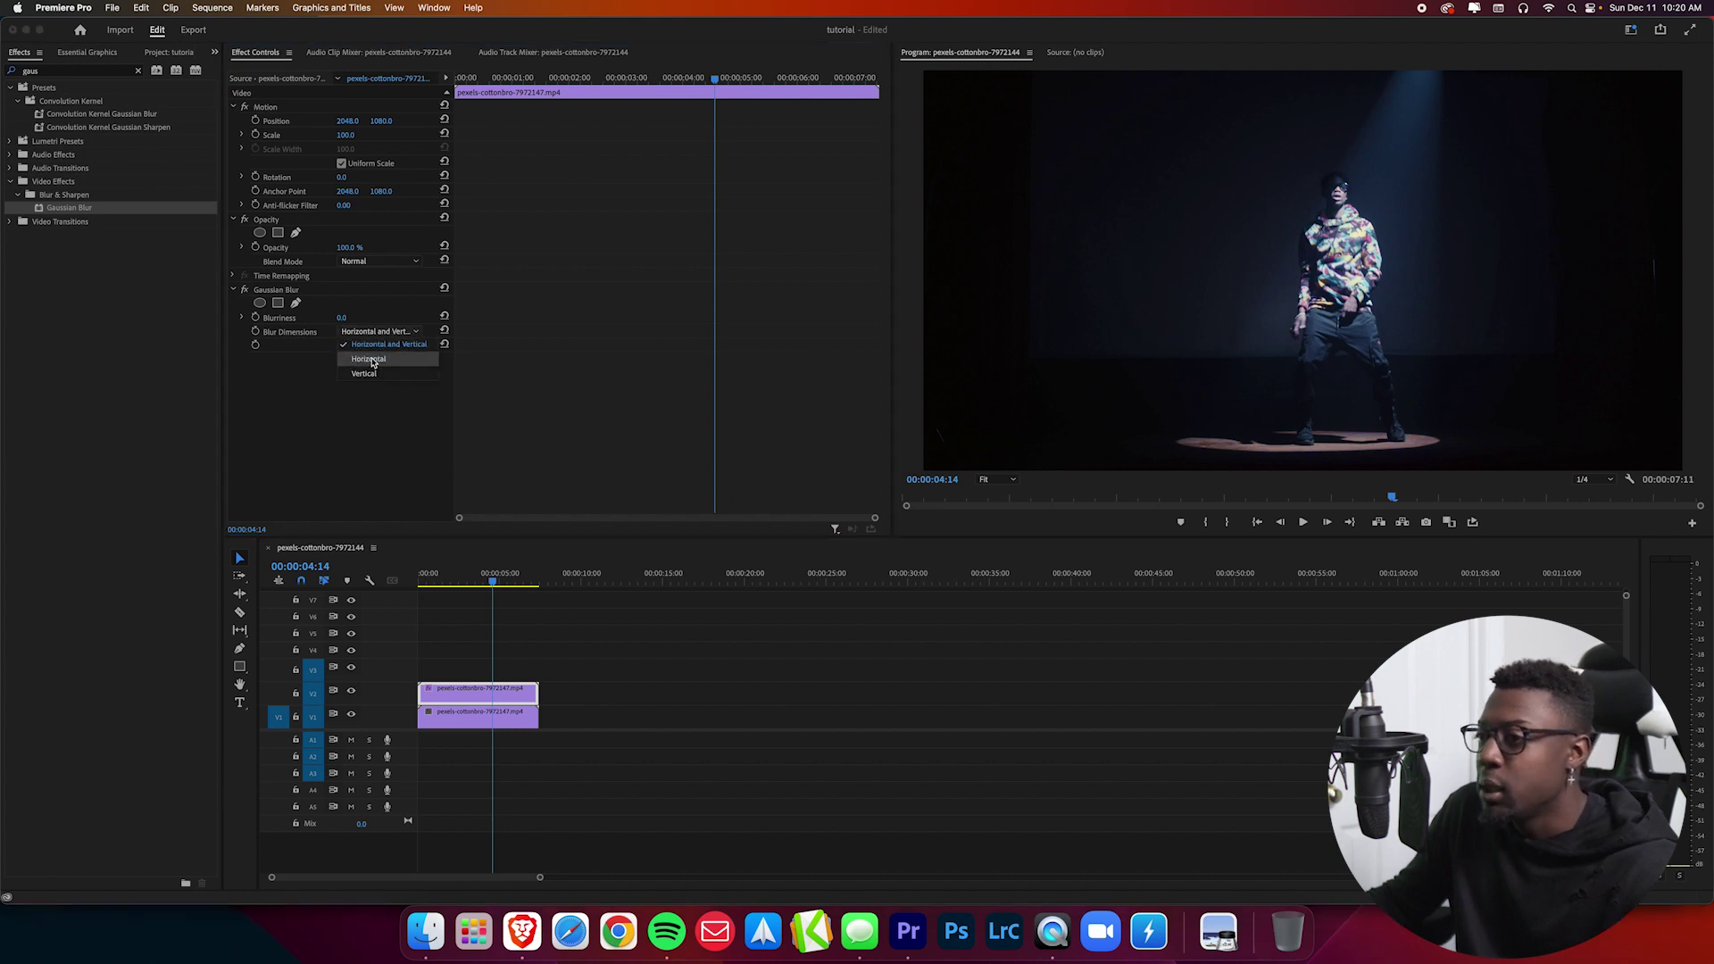
{"action": "left_click", "coordinate": [368, 359]}
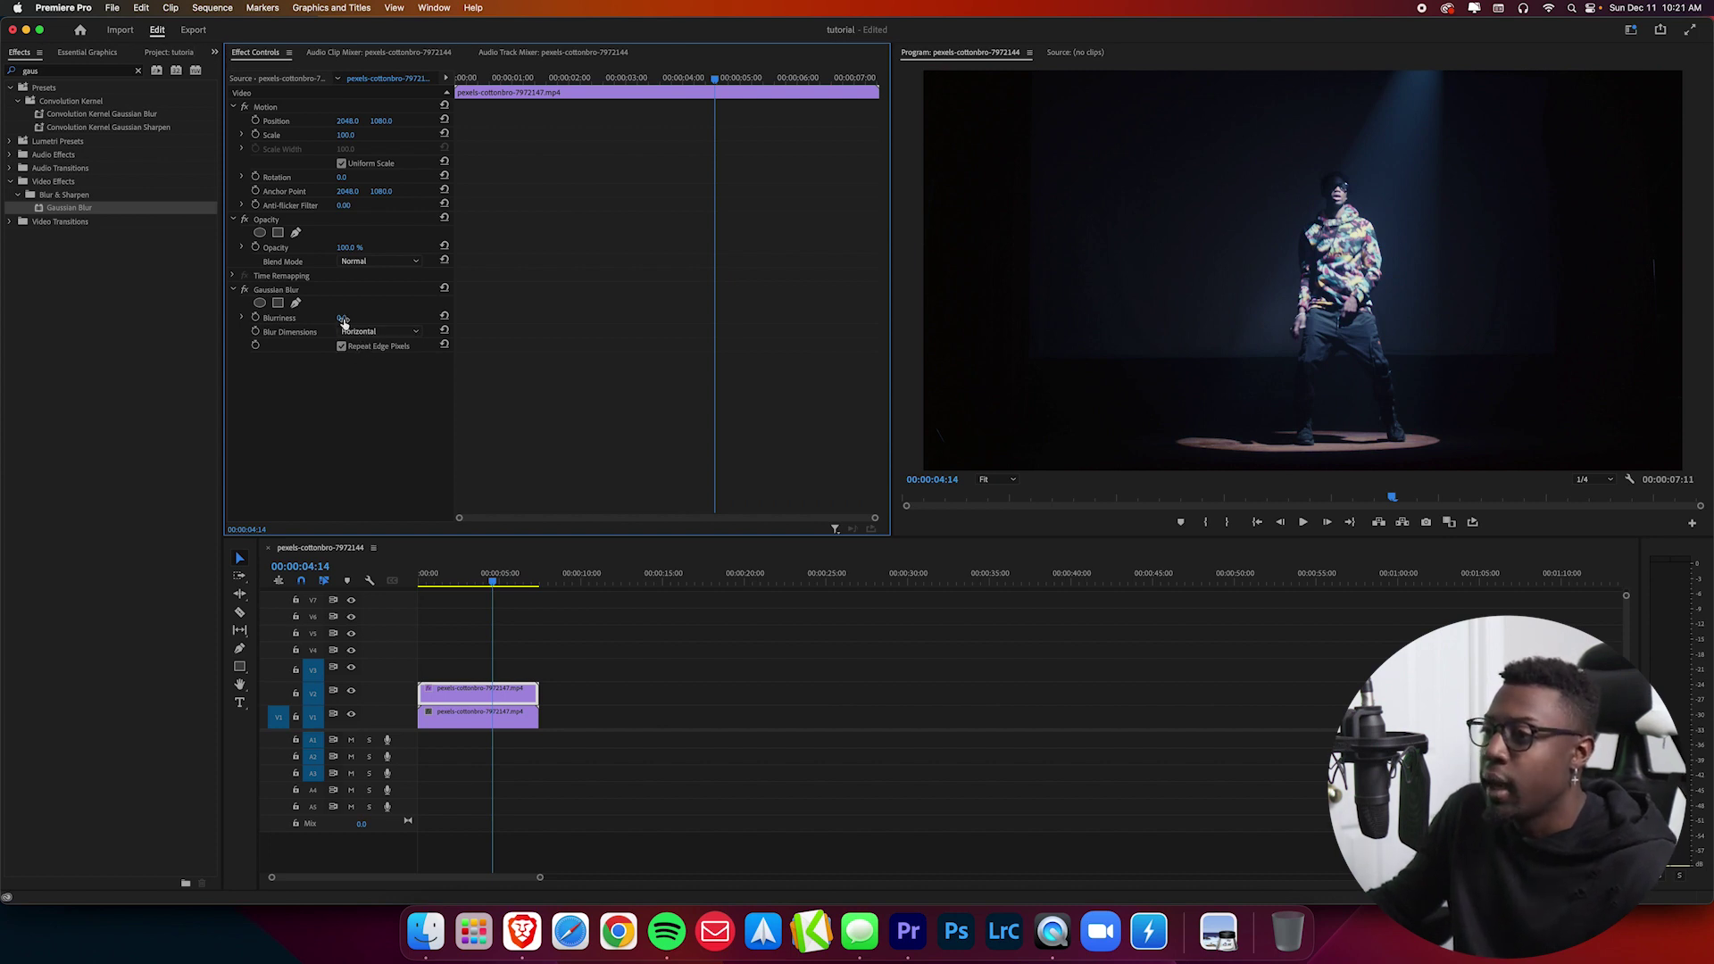
{"action": "left_click_drag", "start_coordinate": [343, 319], "coordinate": [421, 315]}
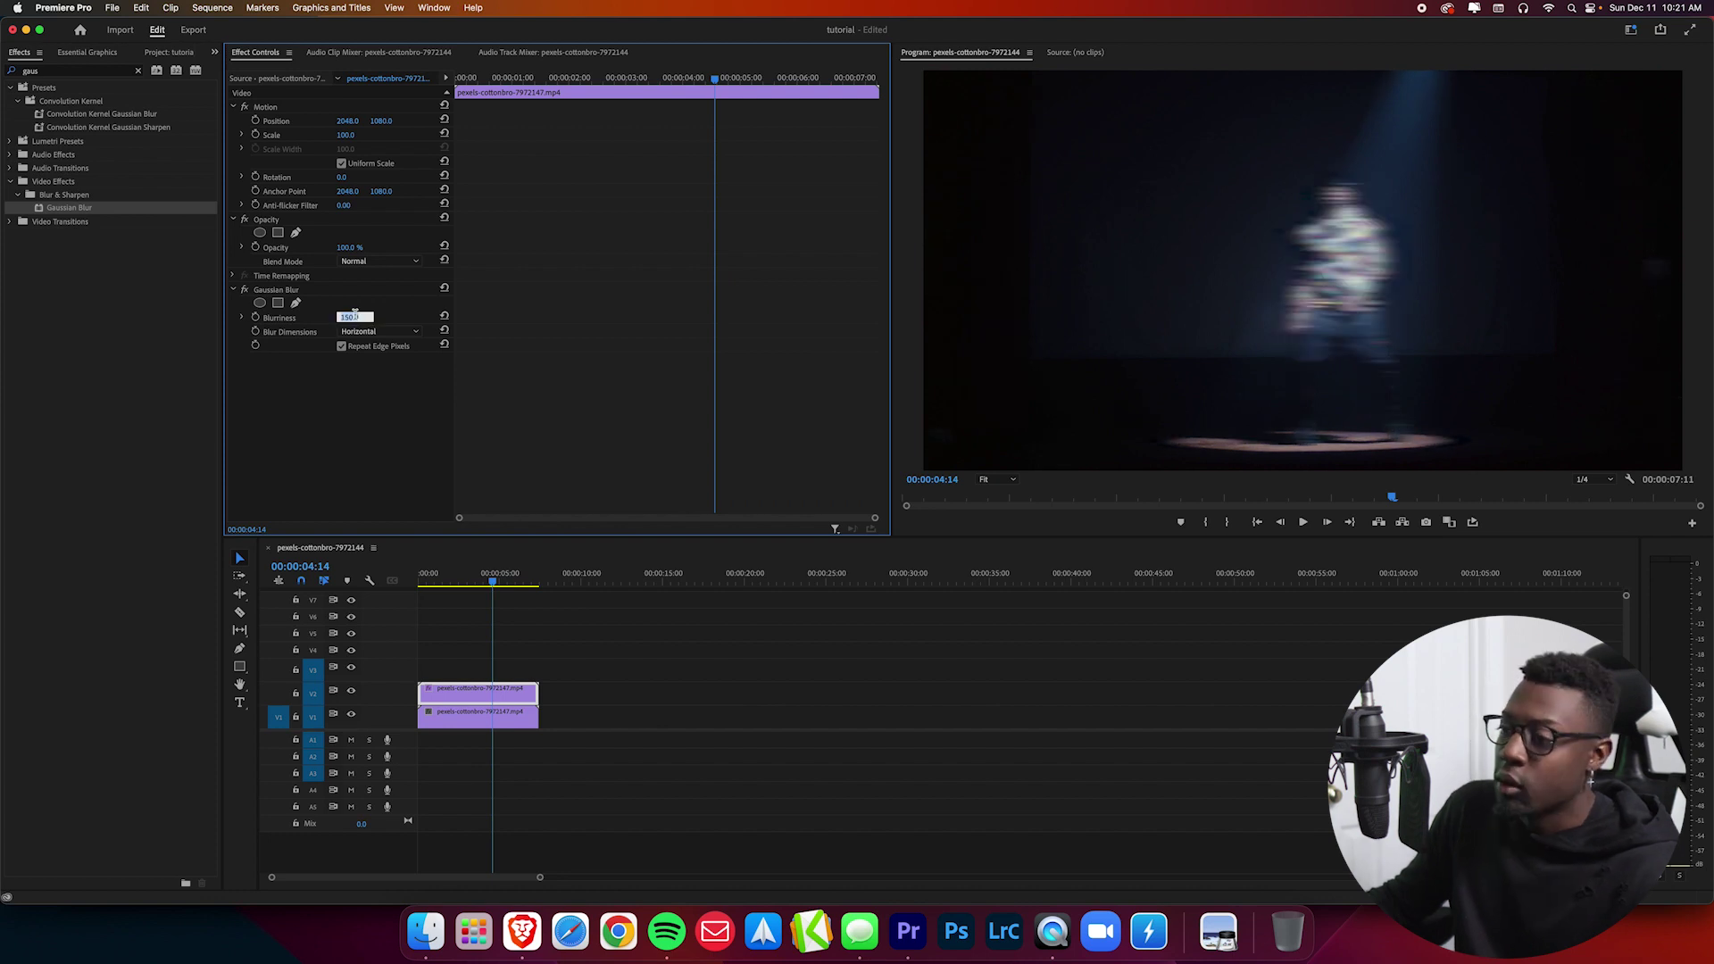
{"action": "key", "text": "Return"}
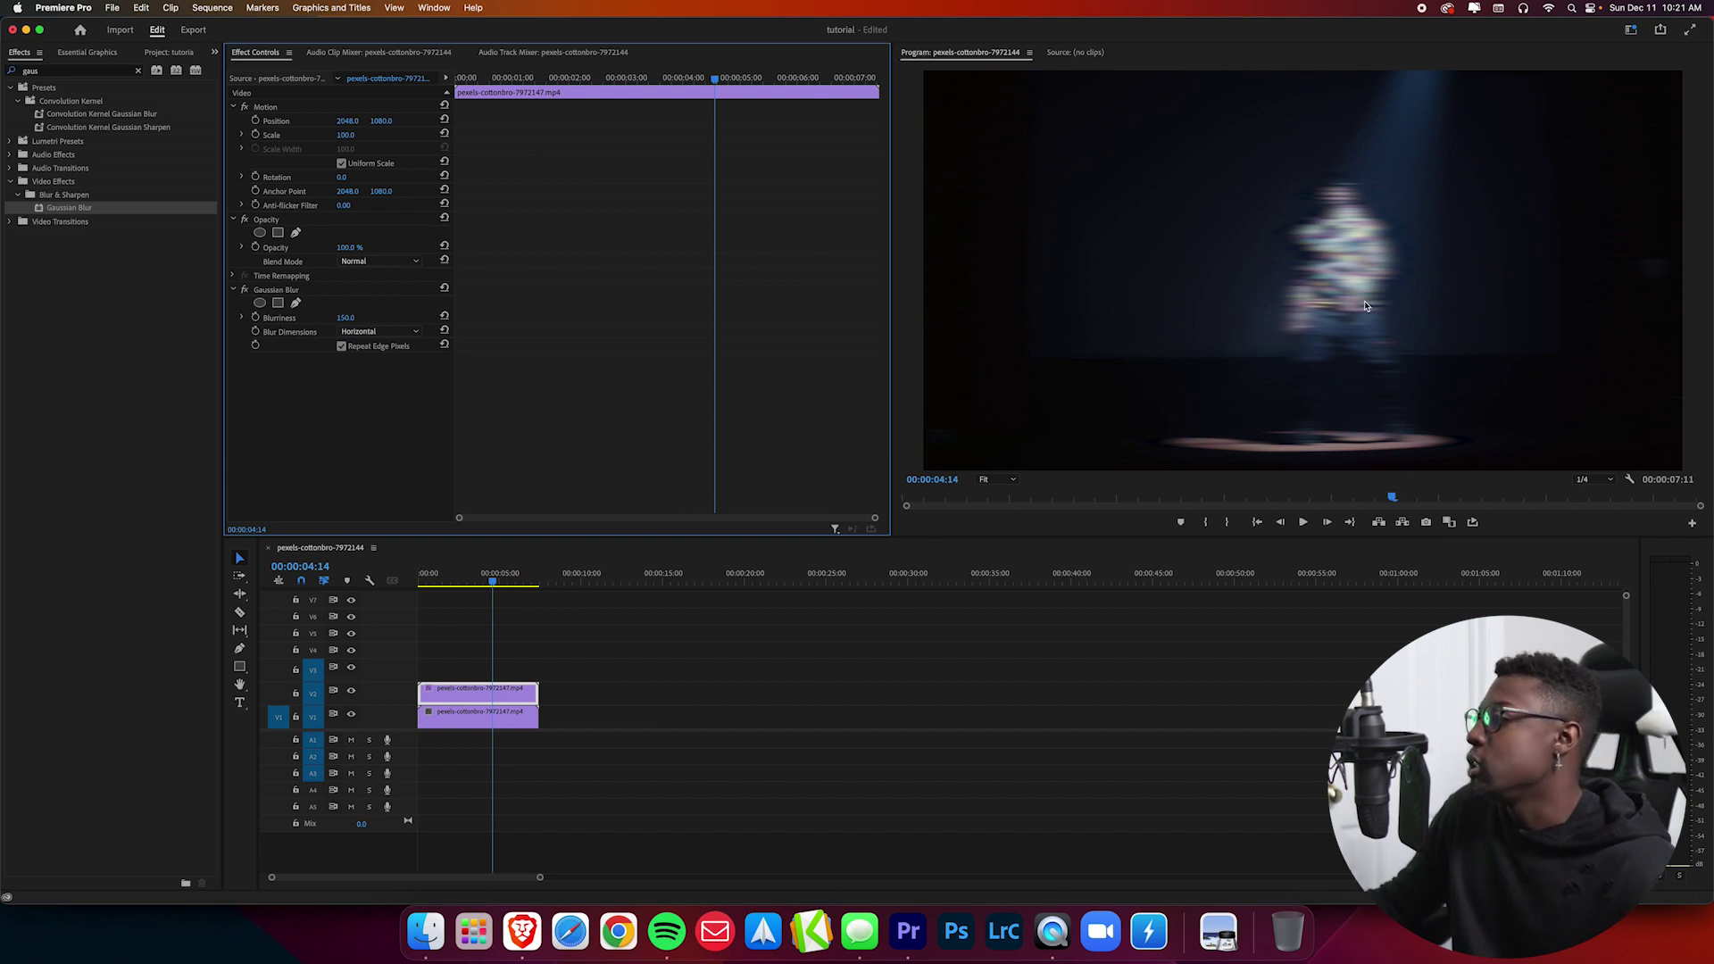
Set the upper clip's opacity to 50% and its blend mode to Screen.
{"action": "left_click", "coordinate": [352, 247]}
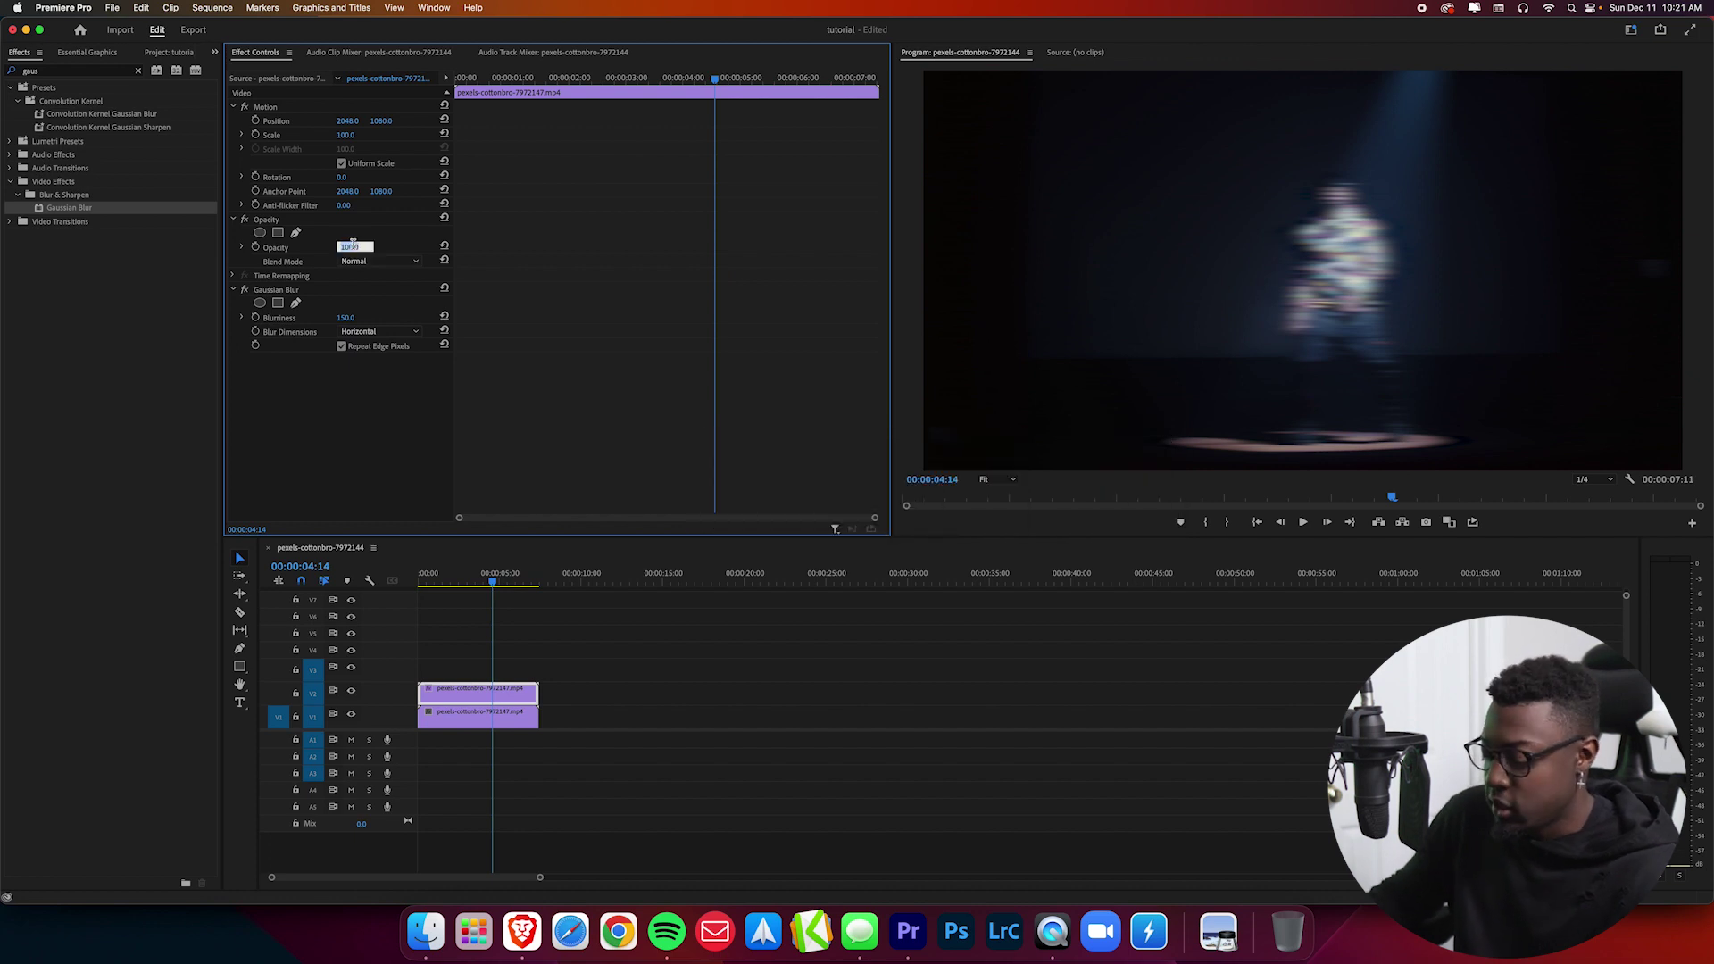
{"action": "type", "text": "50"}
{"action": "key", "text": "Return"}
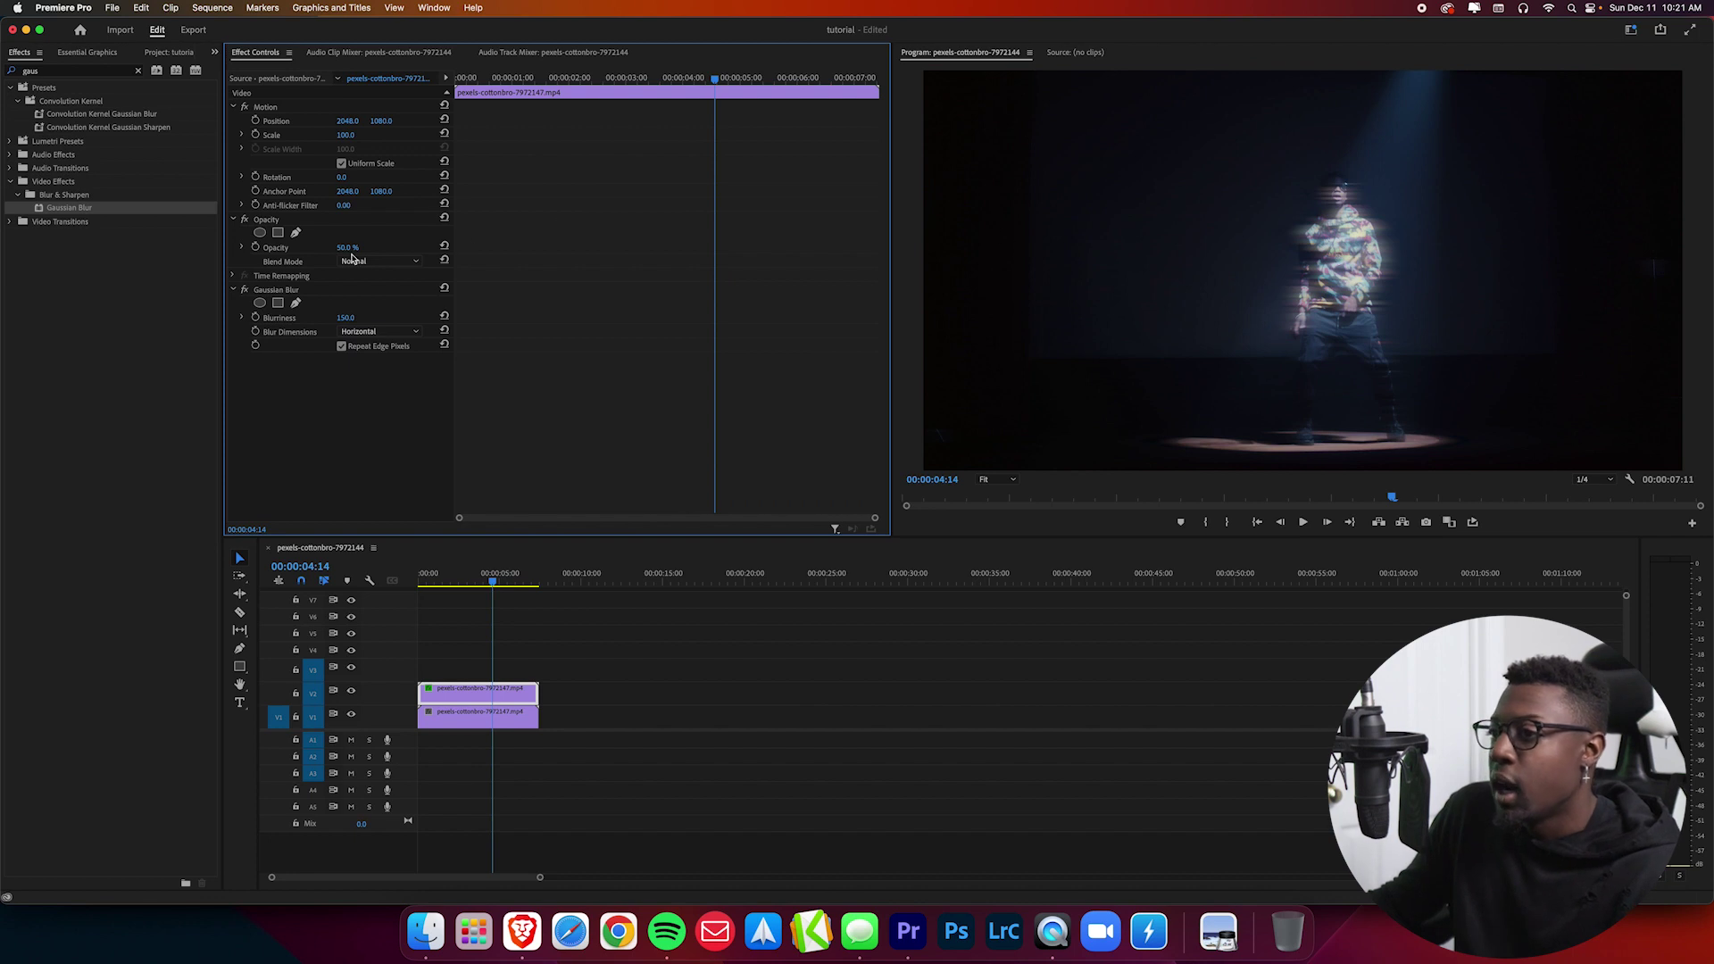
{"action": "left_click", "coordinate": [398, 262]}
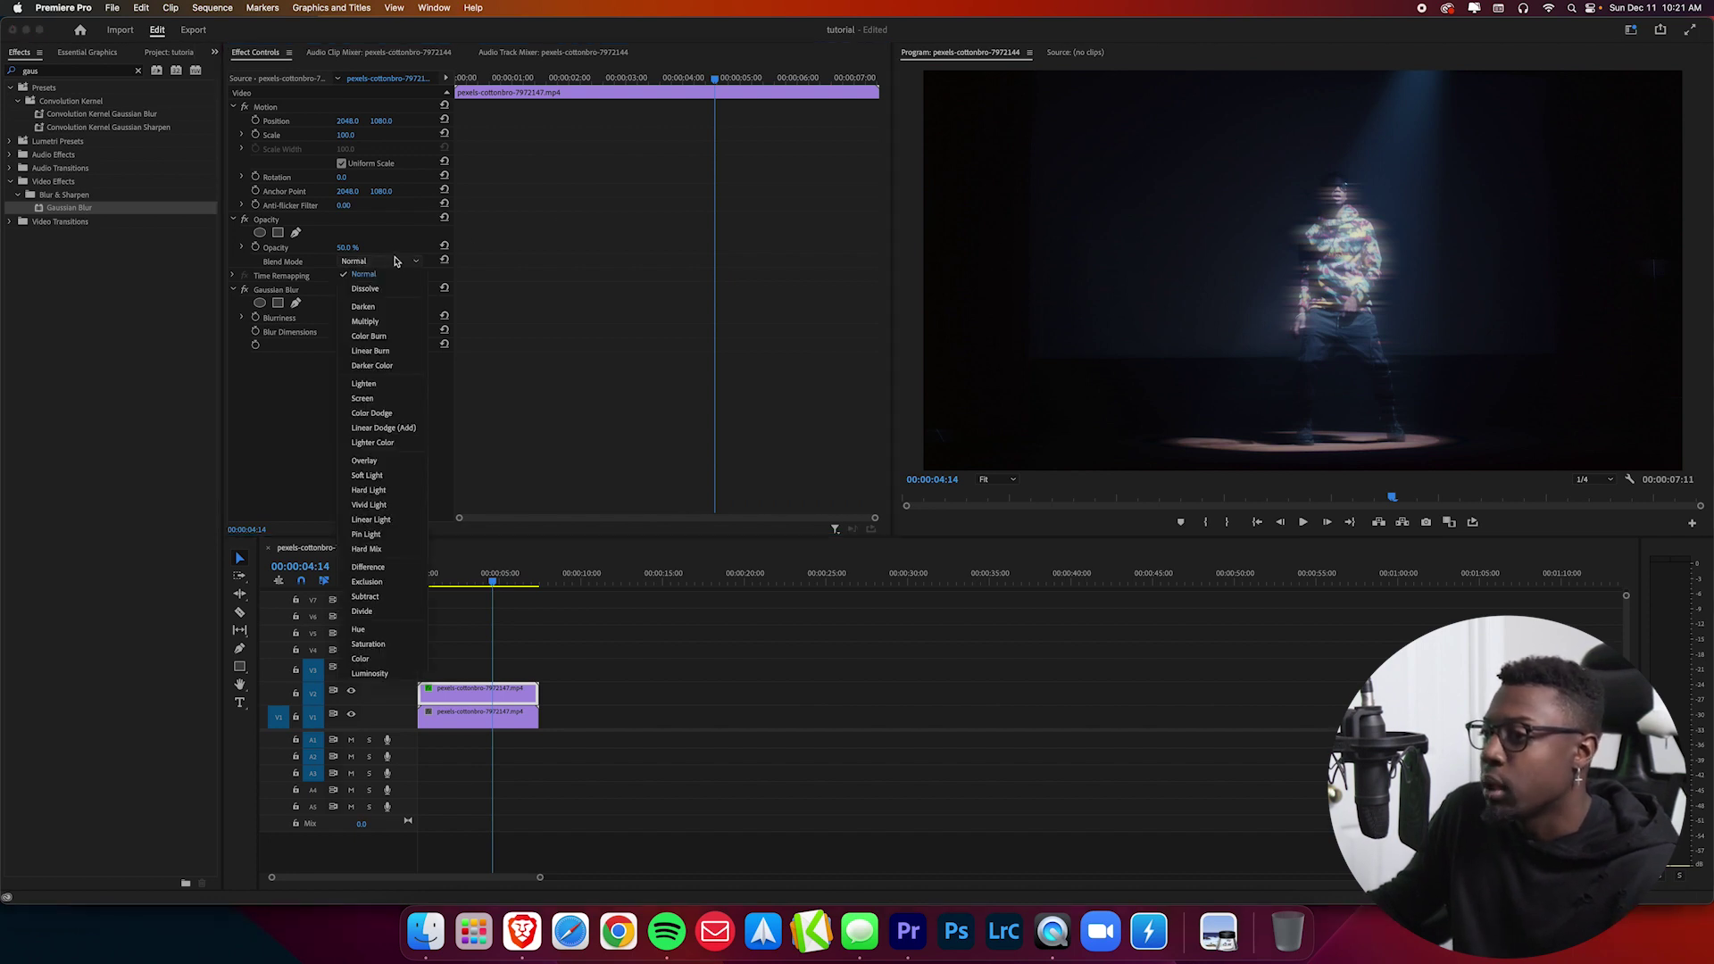
{"action": "left_click", "coordinate": [378, 403]}
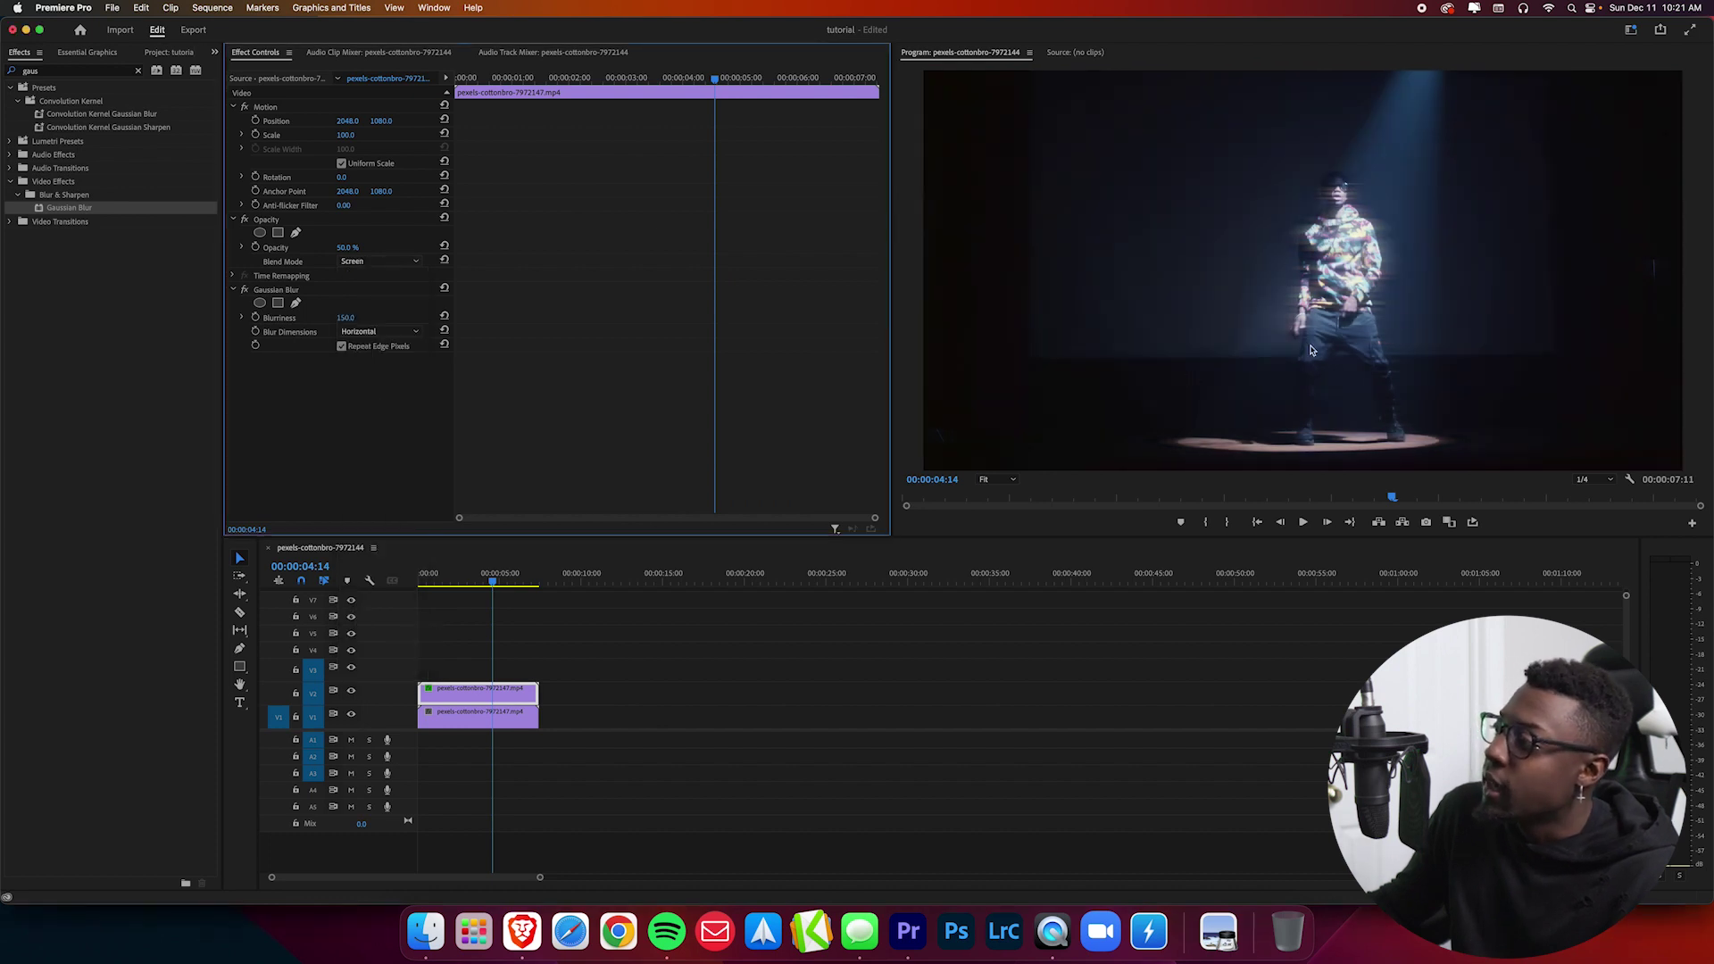
Play part of the sequence from about two seconds in to check the screened blur.
{"action": "left_click", "coordinate": [452, 581]}
{"action": "key", "text": "space"}
{"action": "key", "text": "space"}
Increase the upper clip's Gaussian Blur blurriness to 500.
{"action": "left_click_drag", "start_coordinate": [347, 318], "coordinate": [402, 318]}
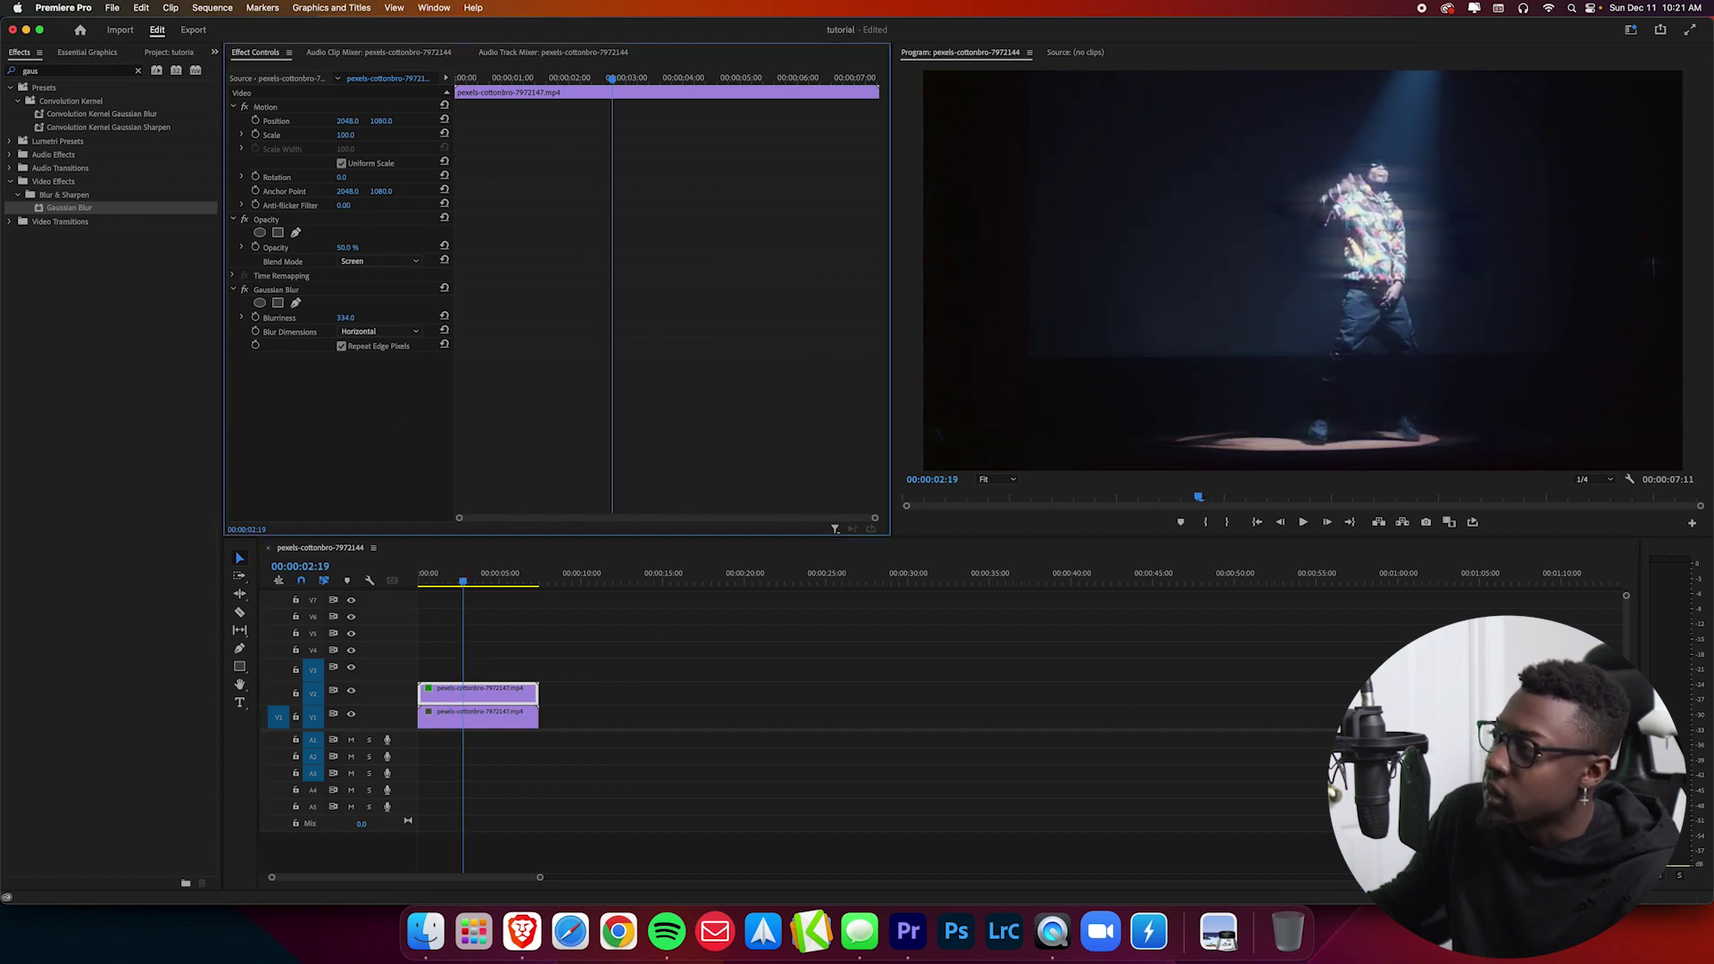
{"action": "left_click_drag", "start_coordinate": [401, 318], "coordinate": [446, 318]}
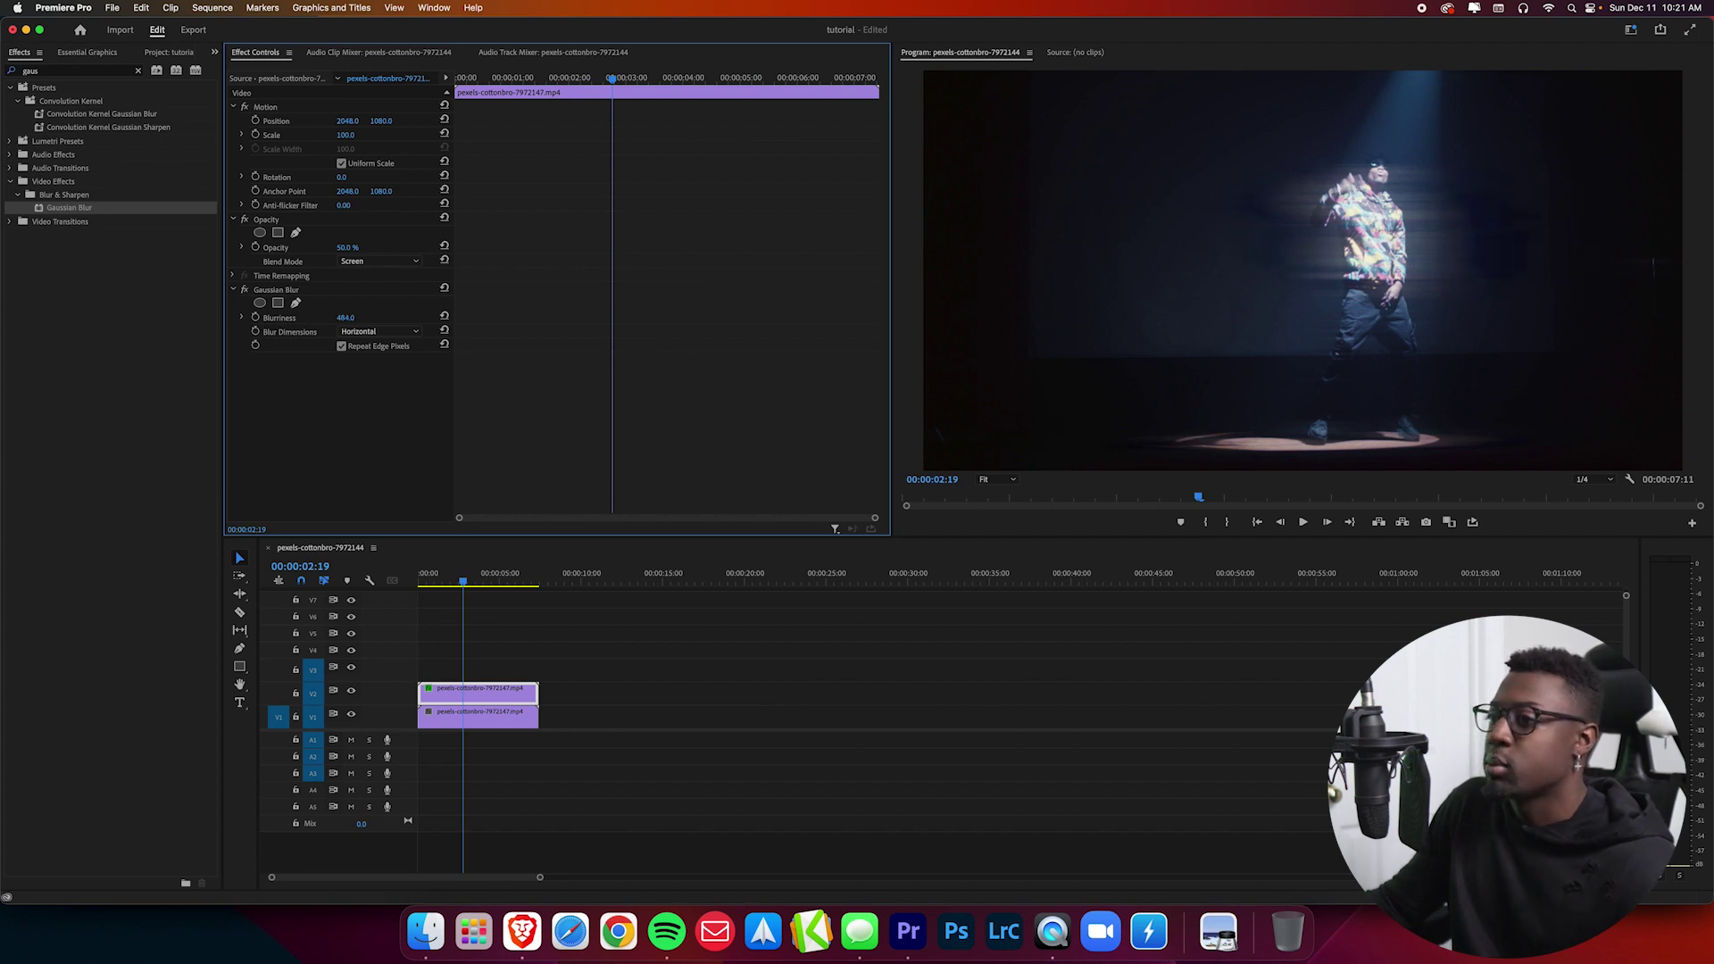
{"action": "left_click", "coordinate": [345, 318]}
{"action": "type", "text": "500"}
{"action": "key", "text": "Return"}
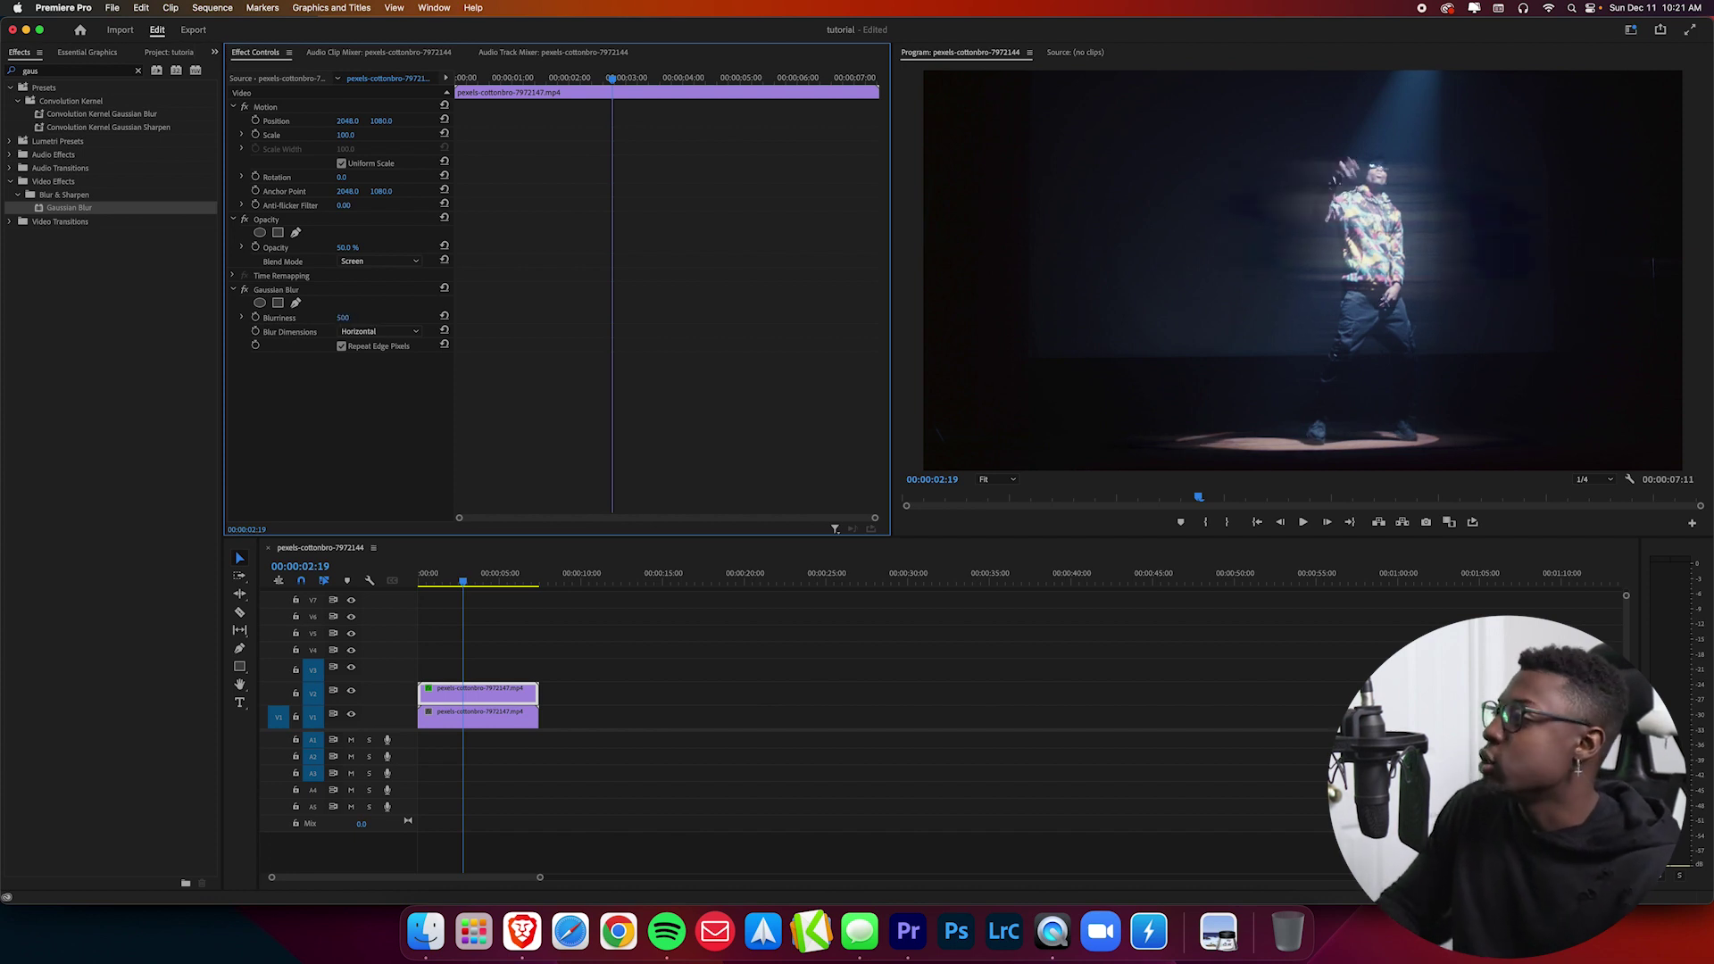
Play the sequence from about two seconds in to review the stronger horizontal glow.
{"action": "left_click", "coordinate": [453, 582]}
{"action": "key", "text": "space"}
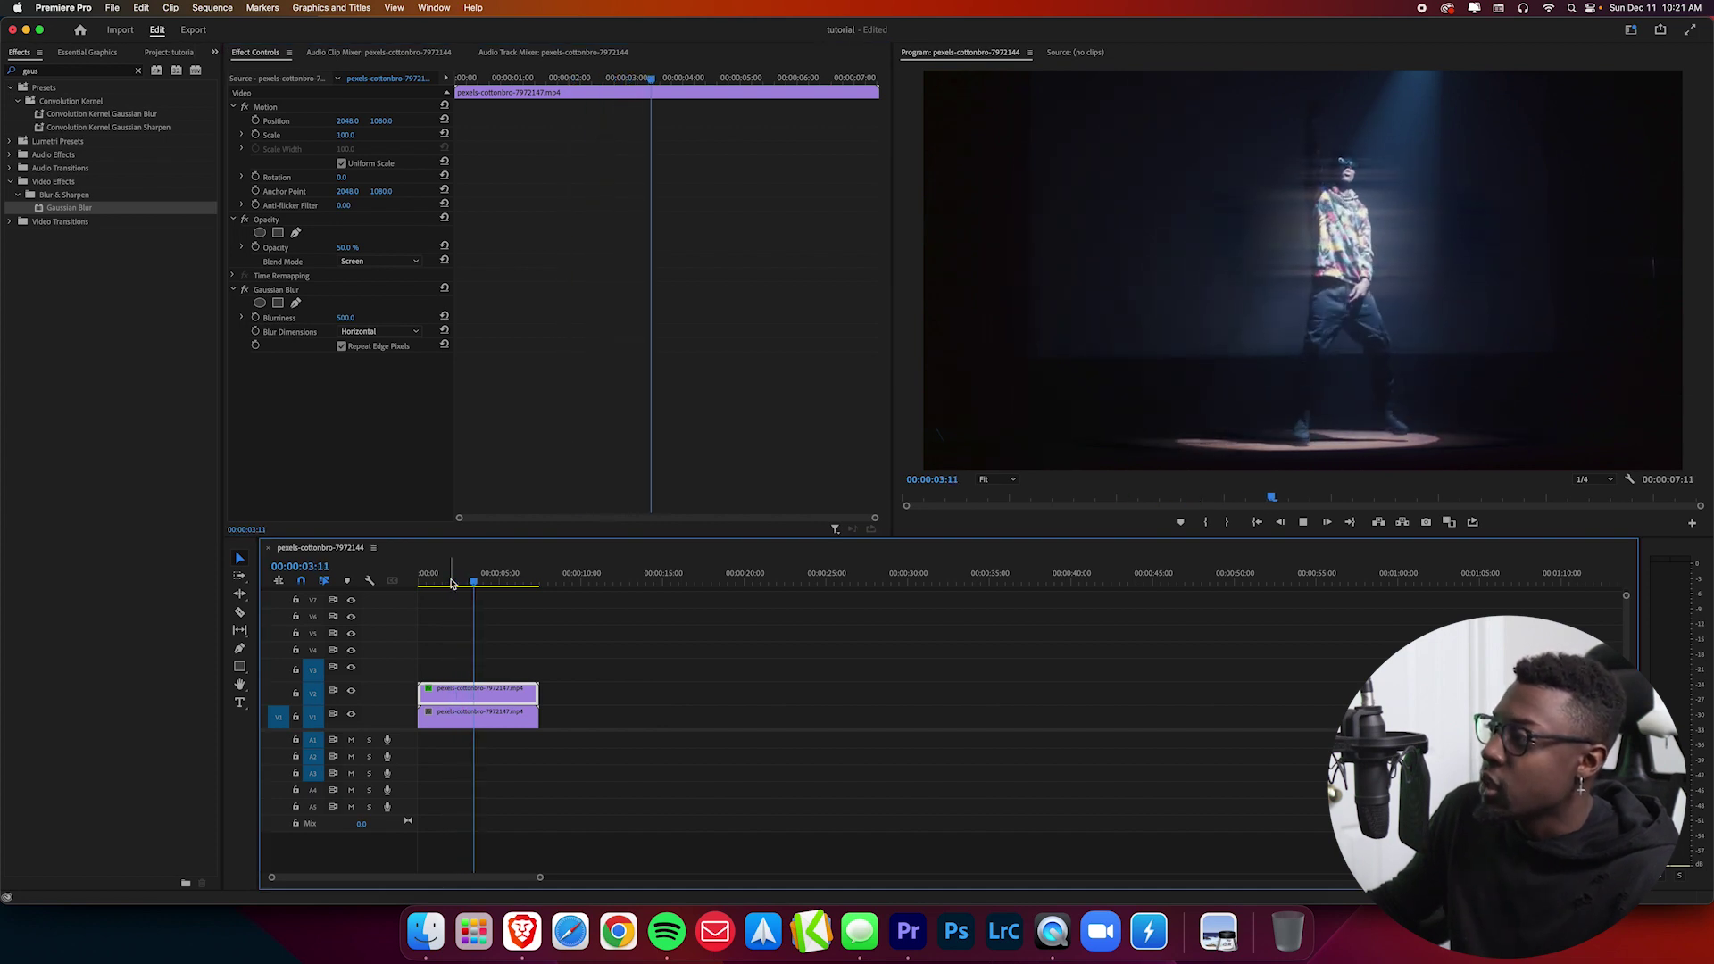
{"action": "key", "text": "space"}
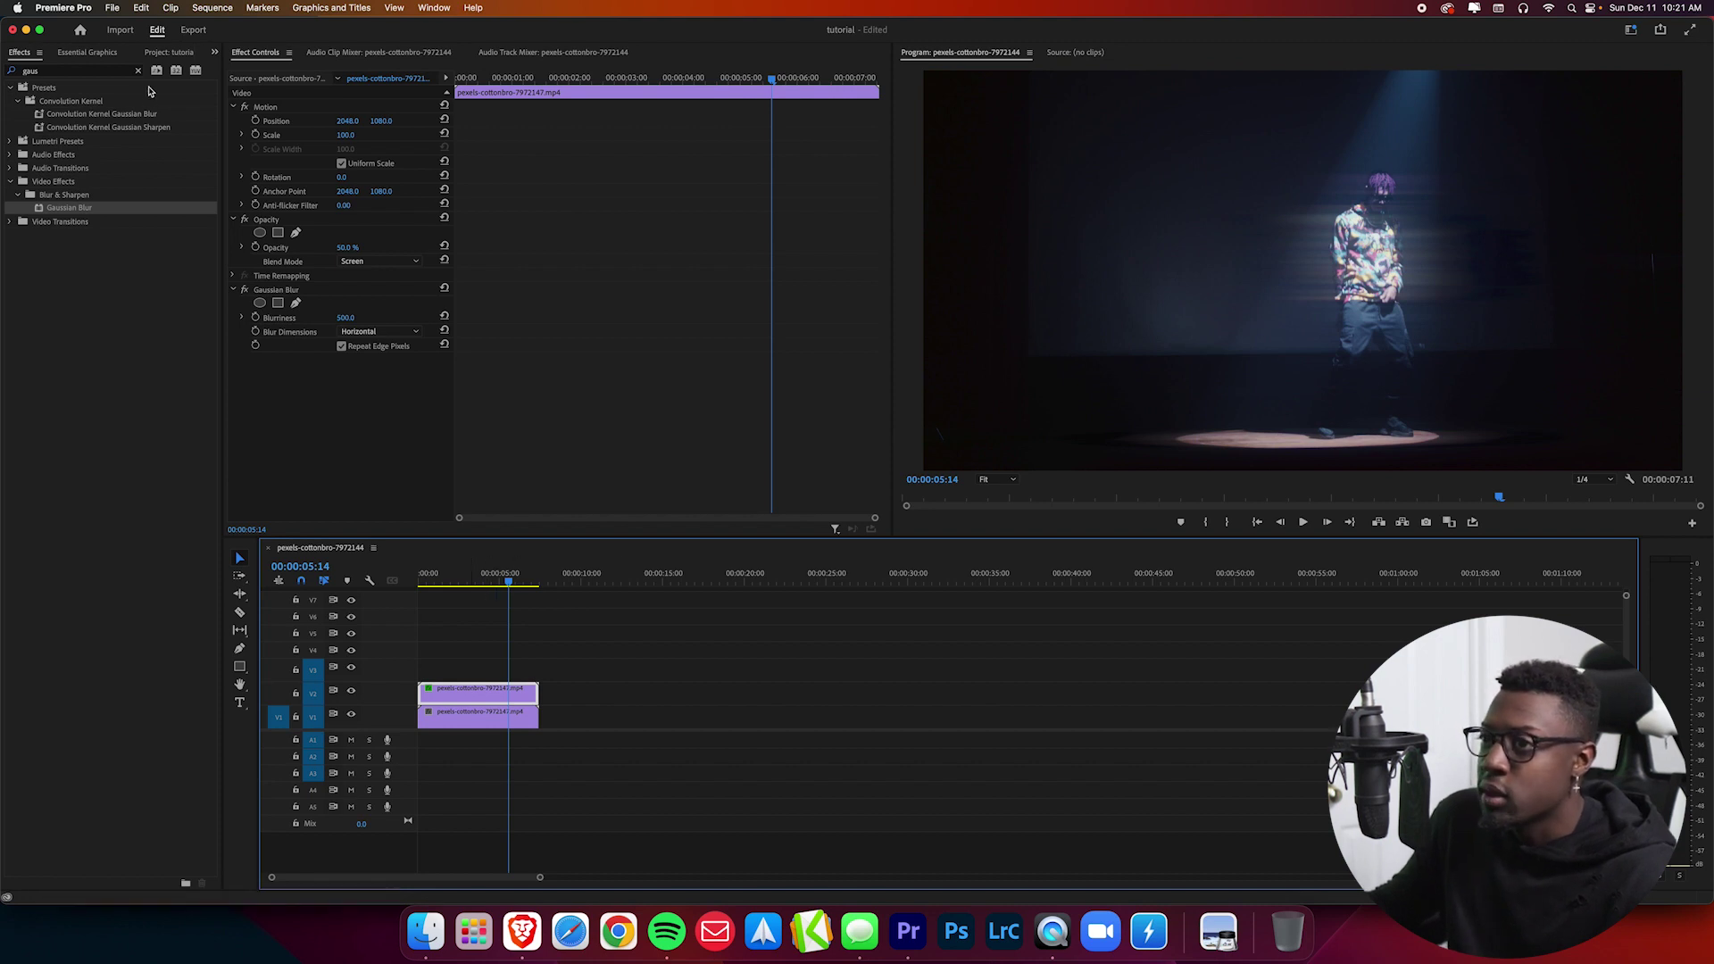
Search the effects for "lumetri", apply Lumetri Color to the upper clip, and clear the search.
{"action": "left_click", "coordinate": [138, 72]}
{"action": "left_click", "coordinate": [126, 74]}
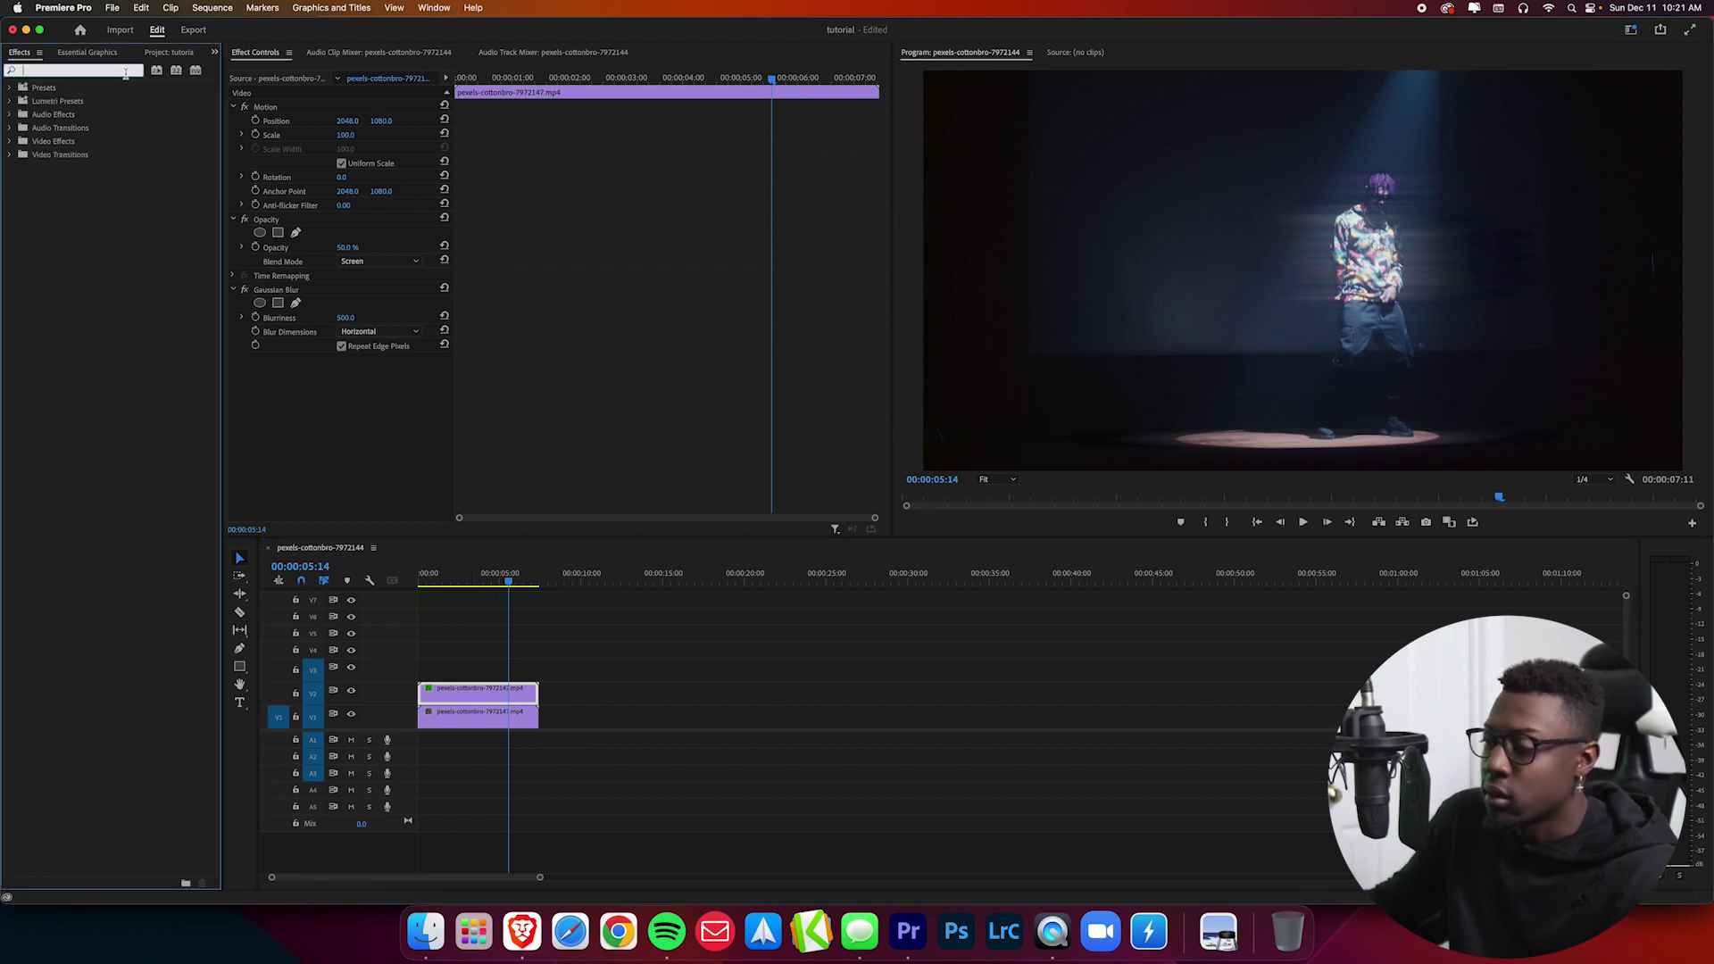
{"action": "type", "text": "lumetri"}
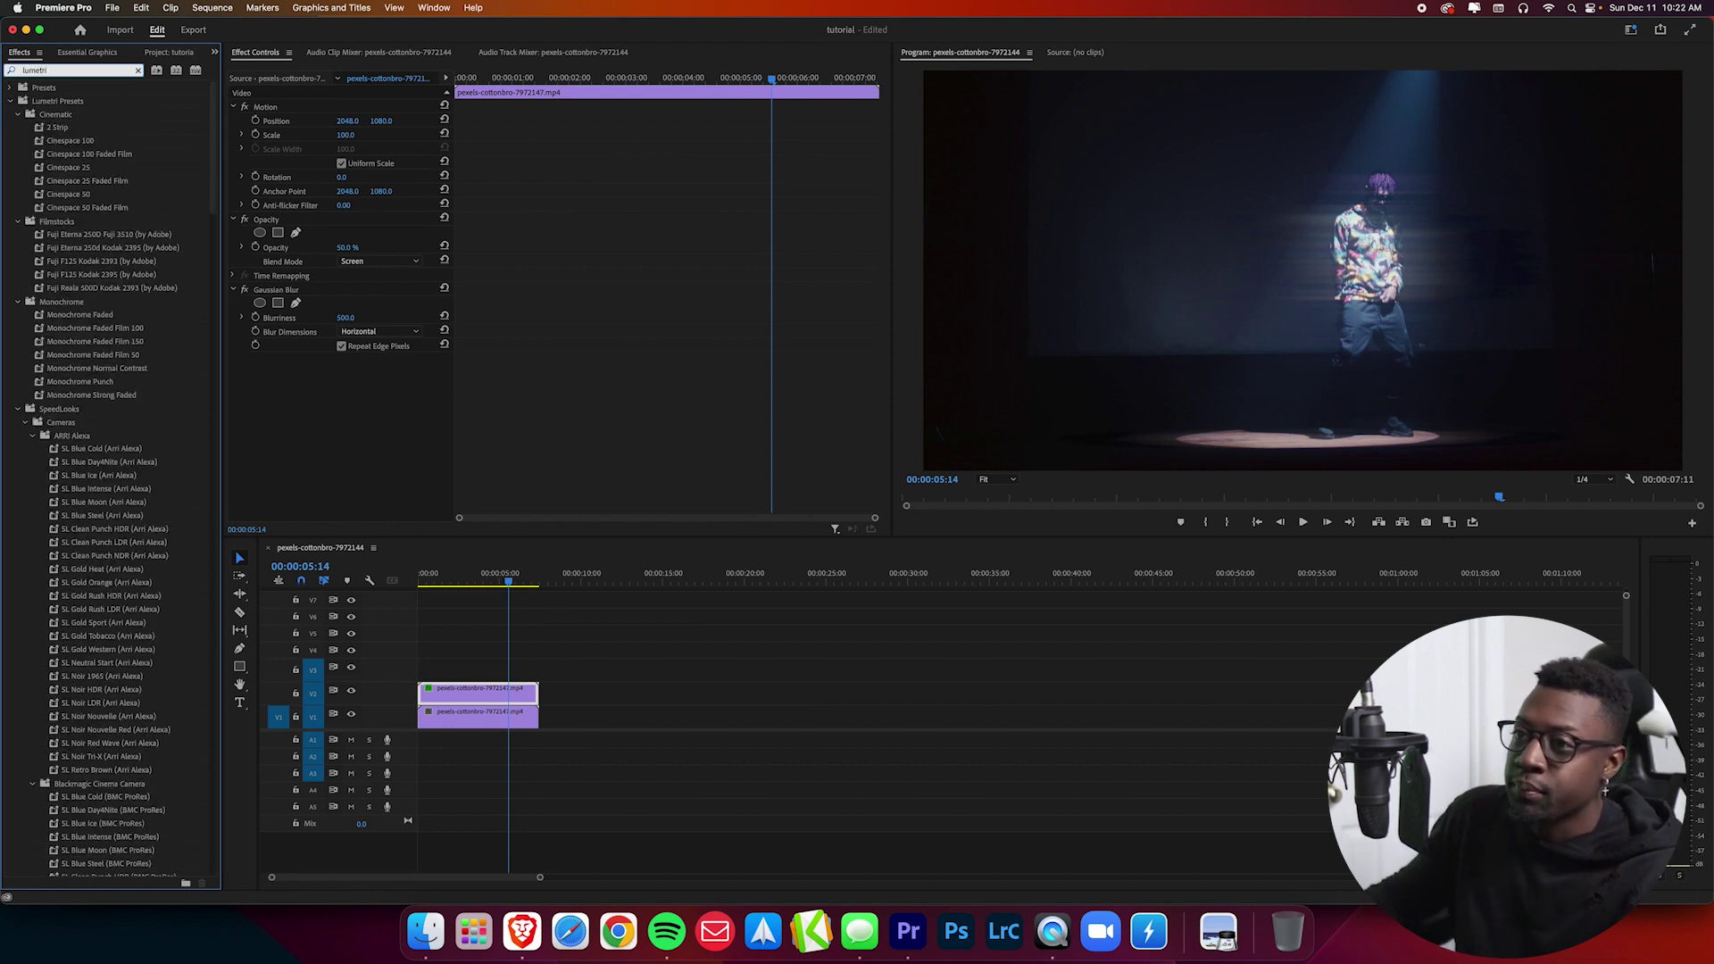
{"action": "scroll", "coordinate": [142, 504], "scroll_direction": "down", "scroll_amount": 15}
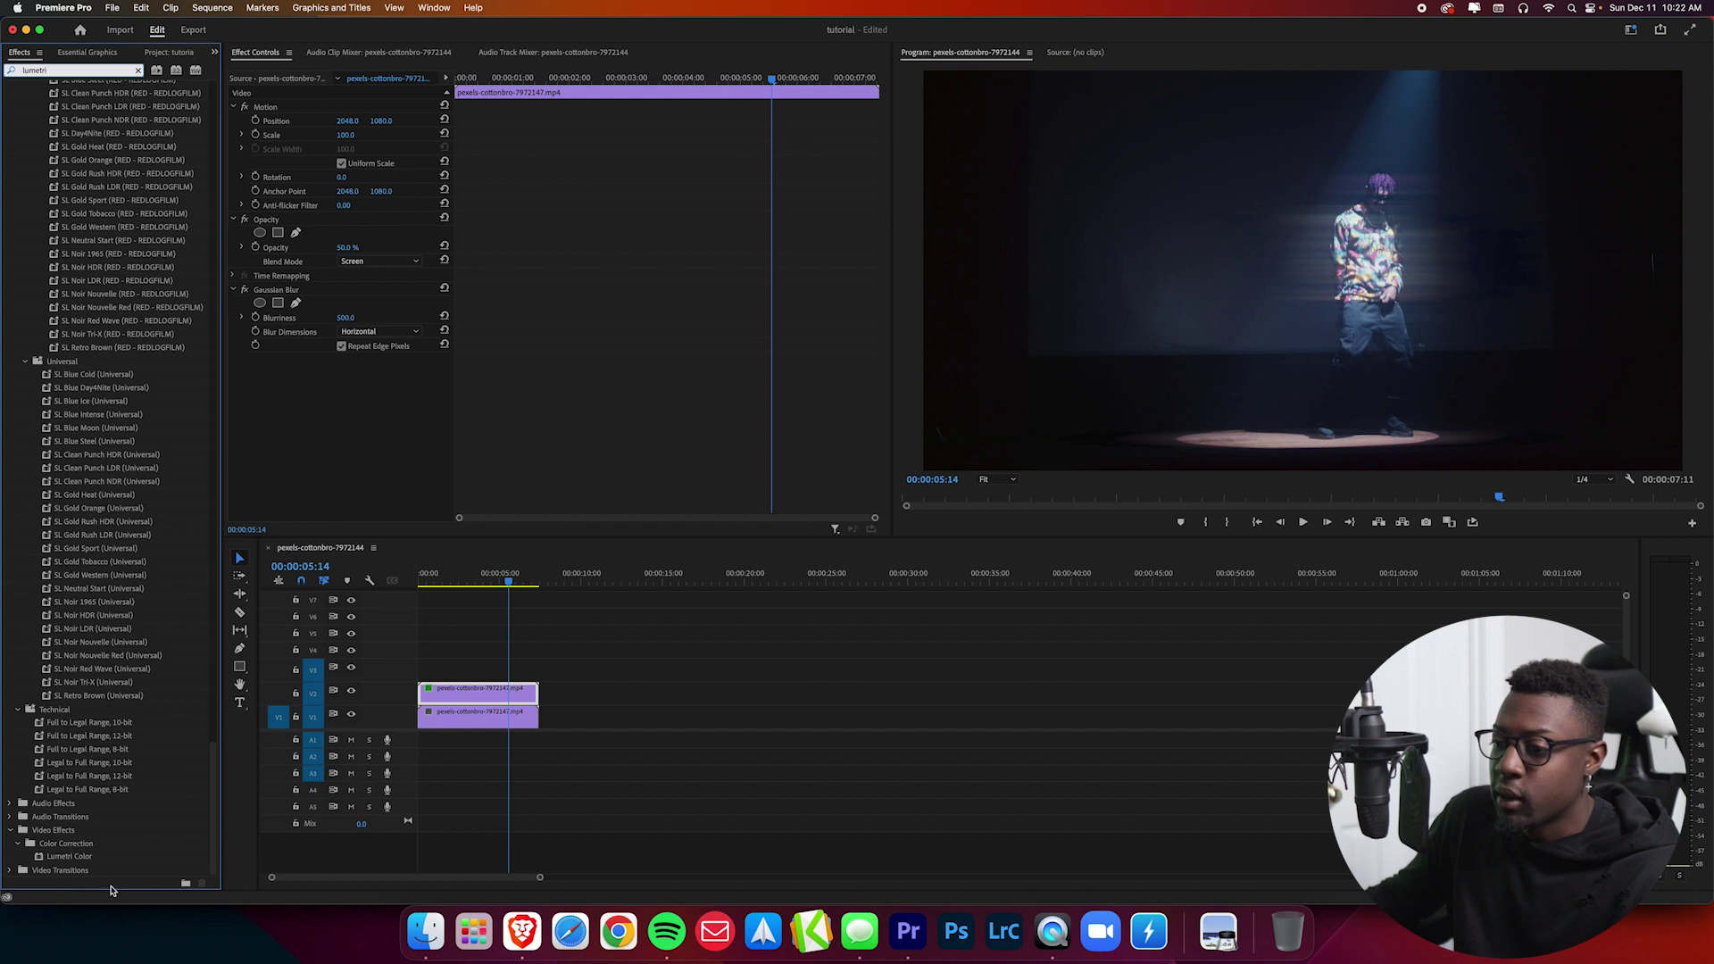
{"action": "left_click_drag", "start_coordinate": [81, 863], "coordinate": [453, 700]}
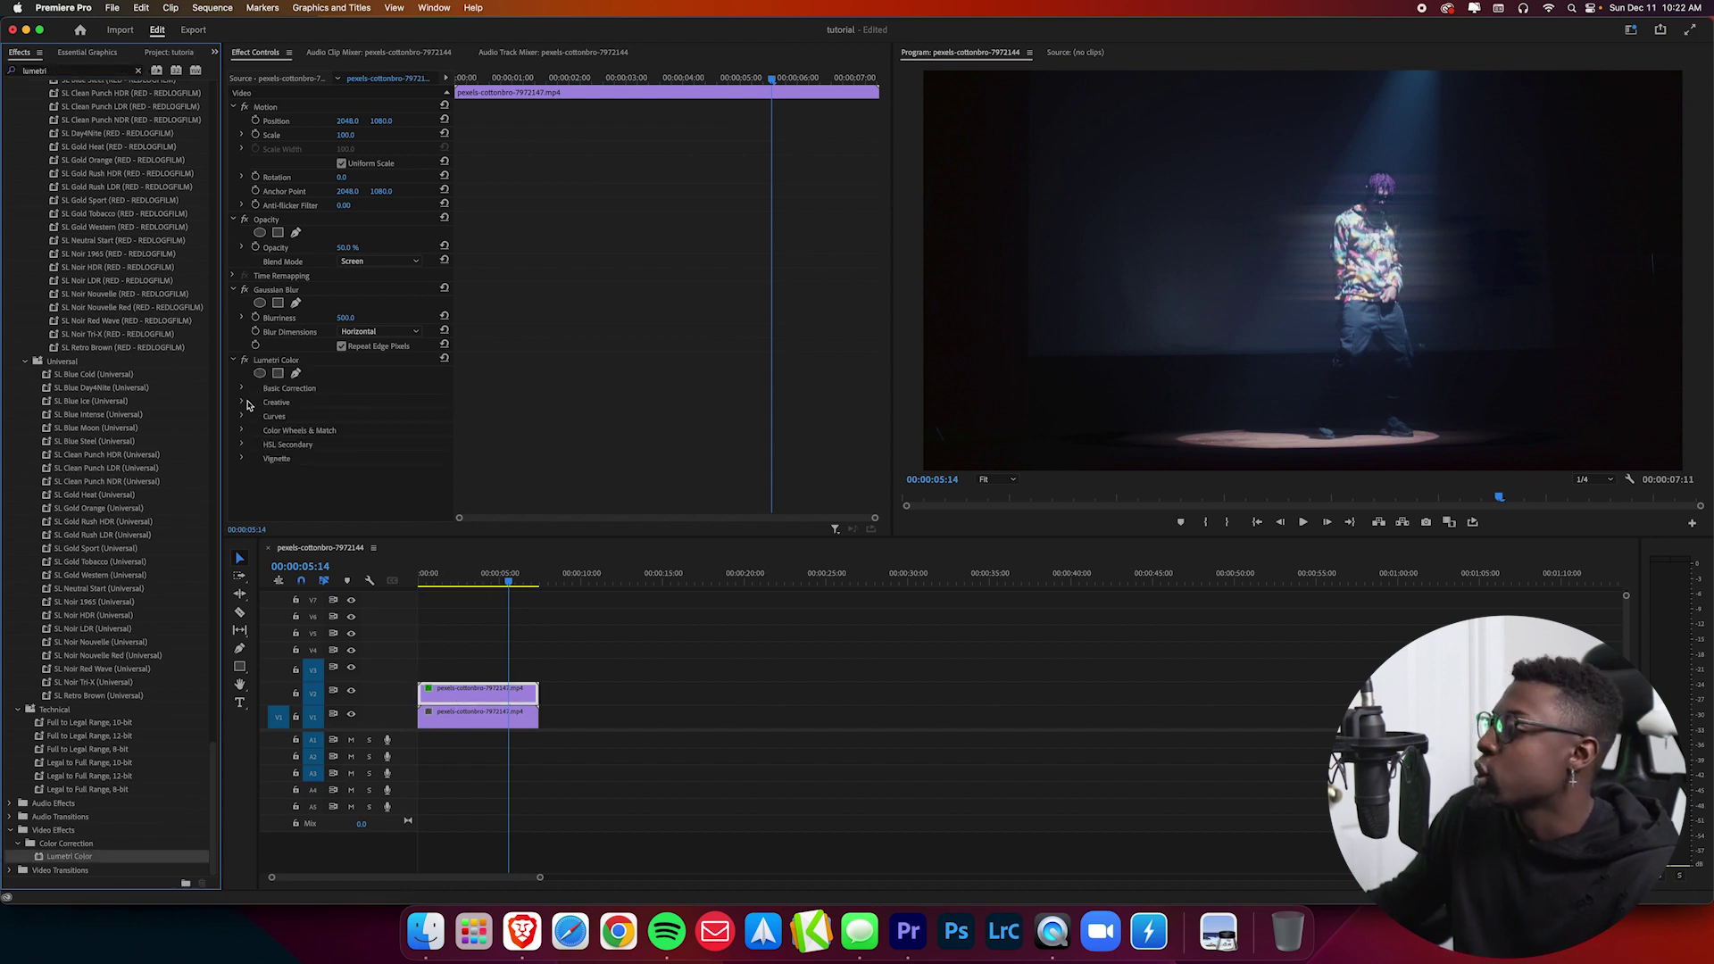
{"action": "left_click", "coordinate": [138, 71]}
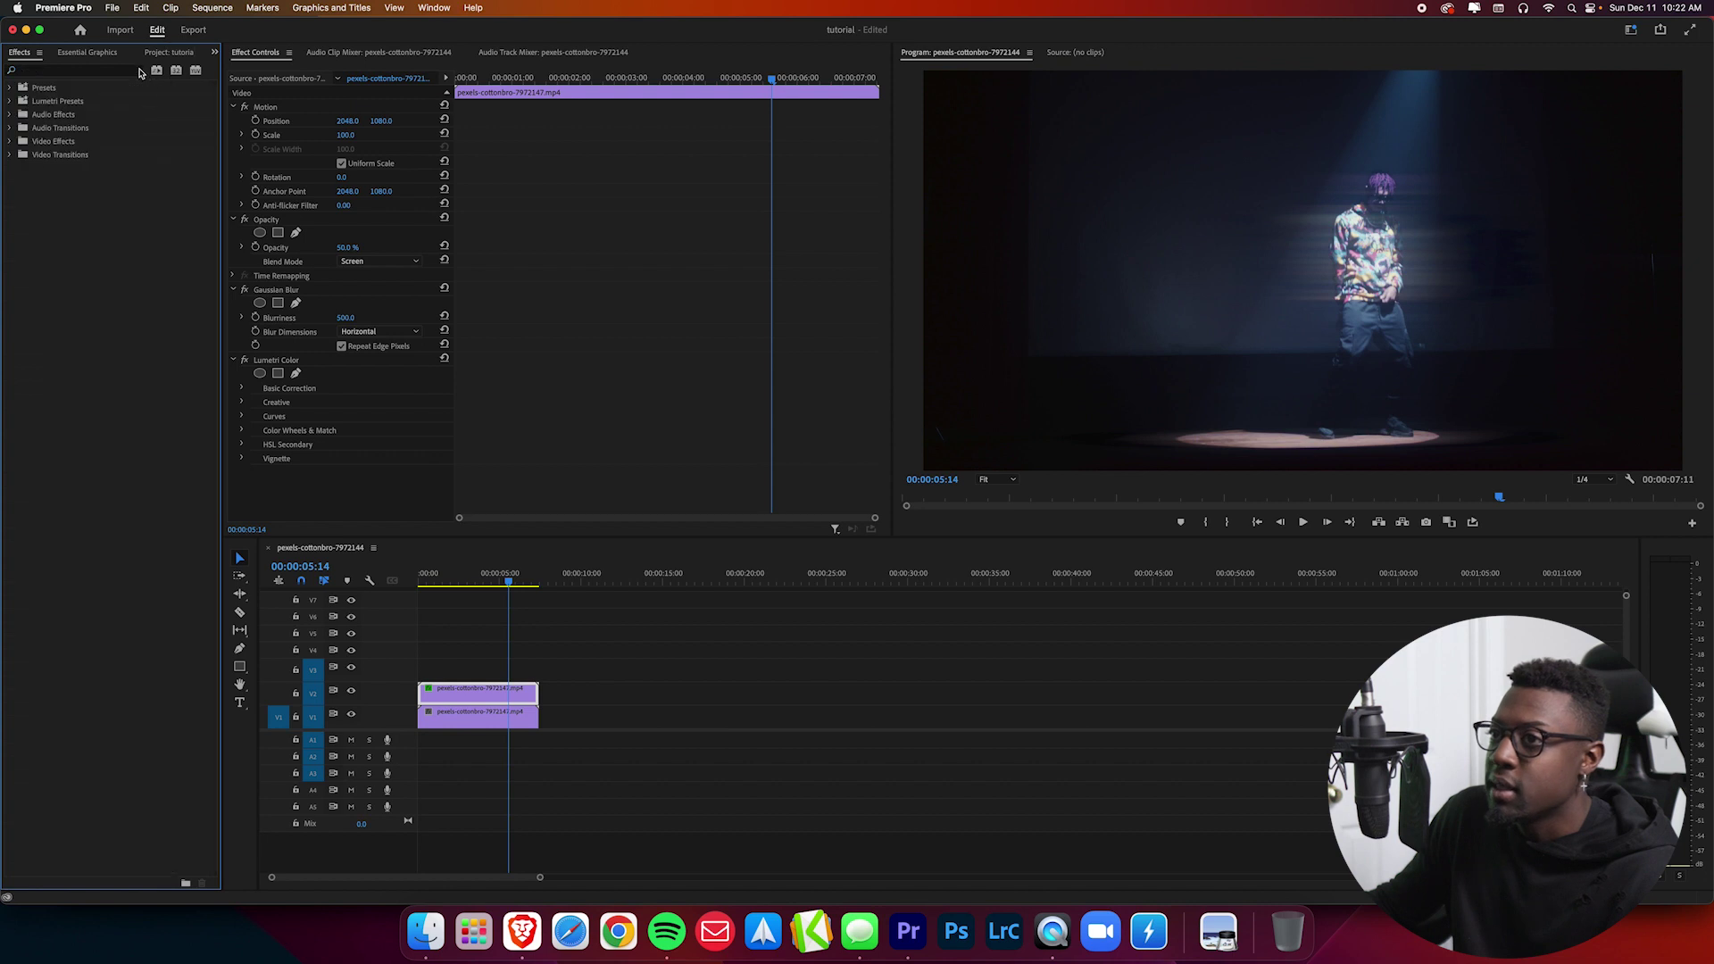
In the upper clip's Lumetri Basic Correction, set exposure to 2.0 and raise contrast to about 83.
{"action": "left_click", "coordinate": [242, 390]}
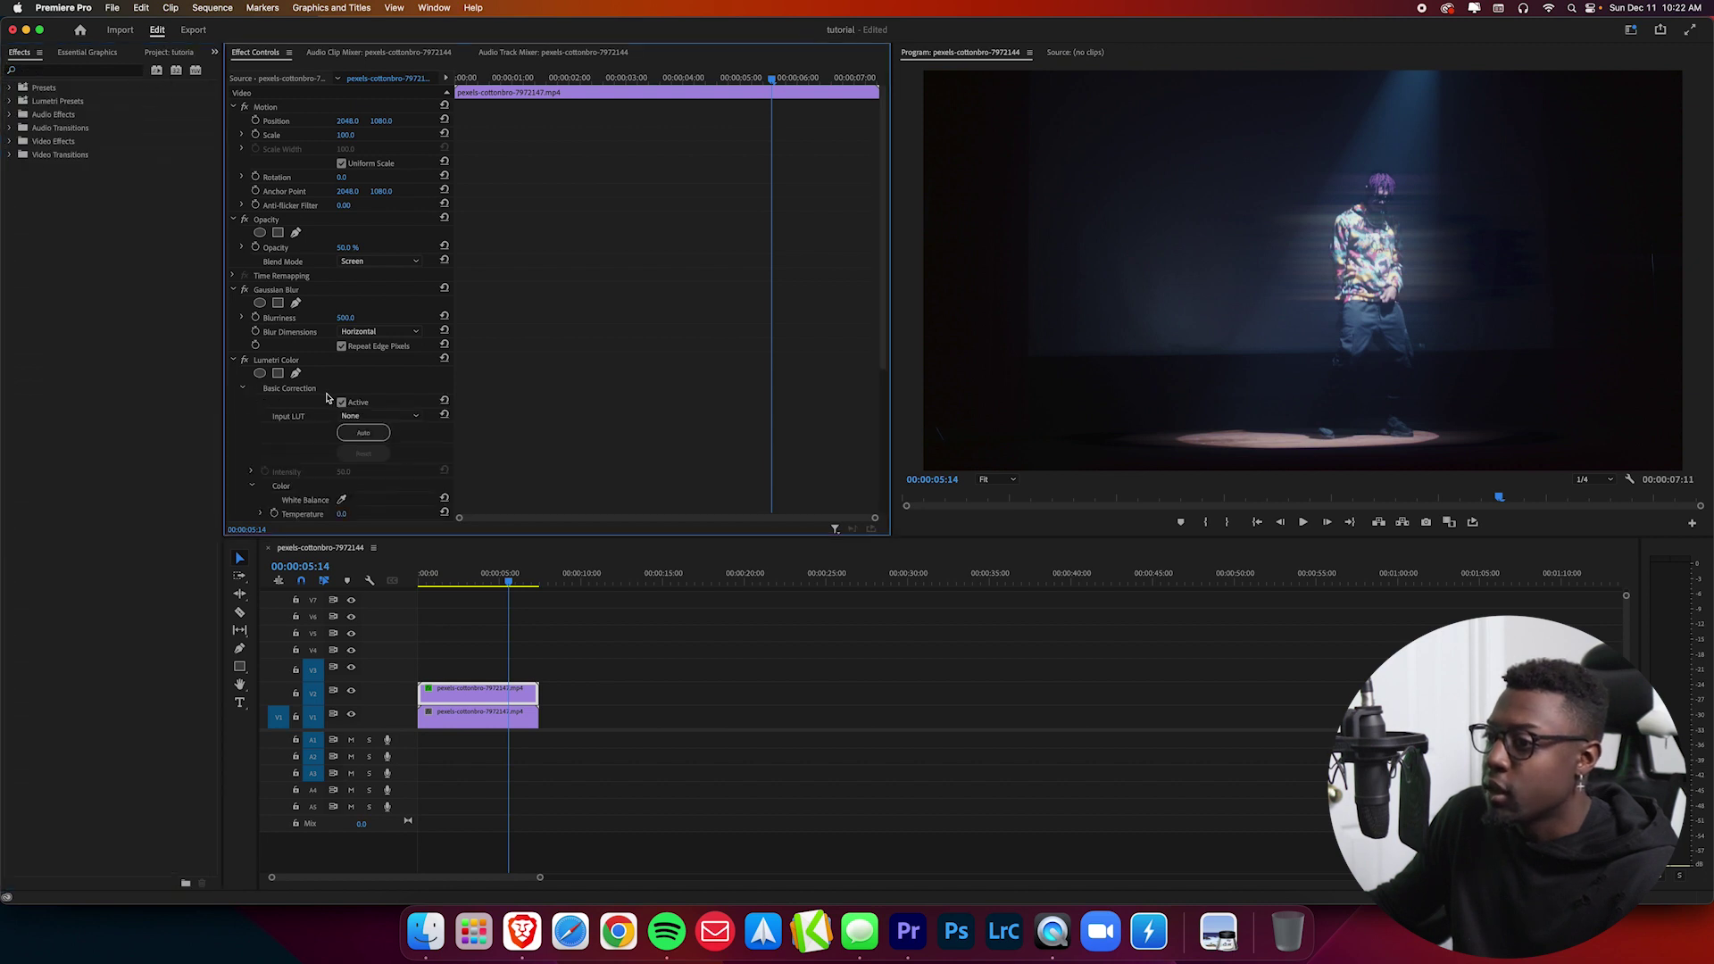
{"action": "scroll", "coordinate": [339, 416], "scroll_direction": "down", "scroll_amount": 5}
{"action": "scroll", "coordinate": [352, 438], "scroll_direction": "down", "scroll_amount": 4}
{"action": "left_click", "coordinate": [343, 346]}
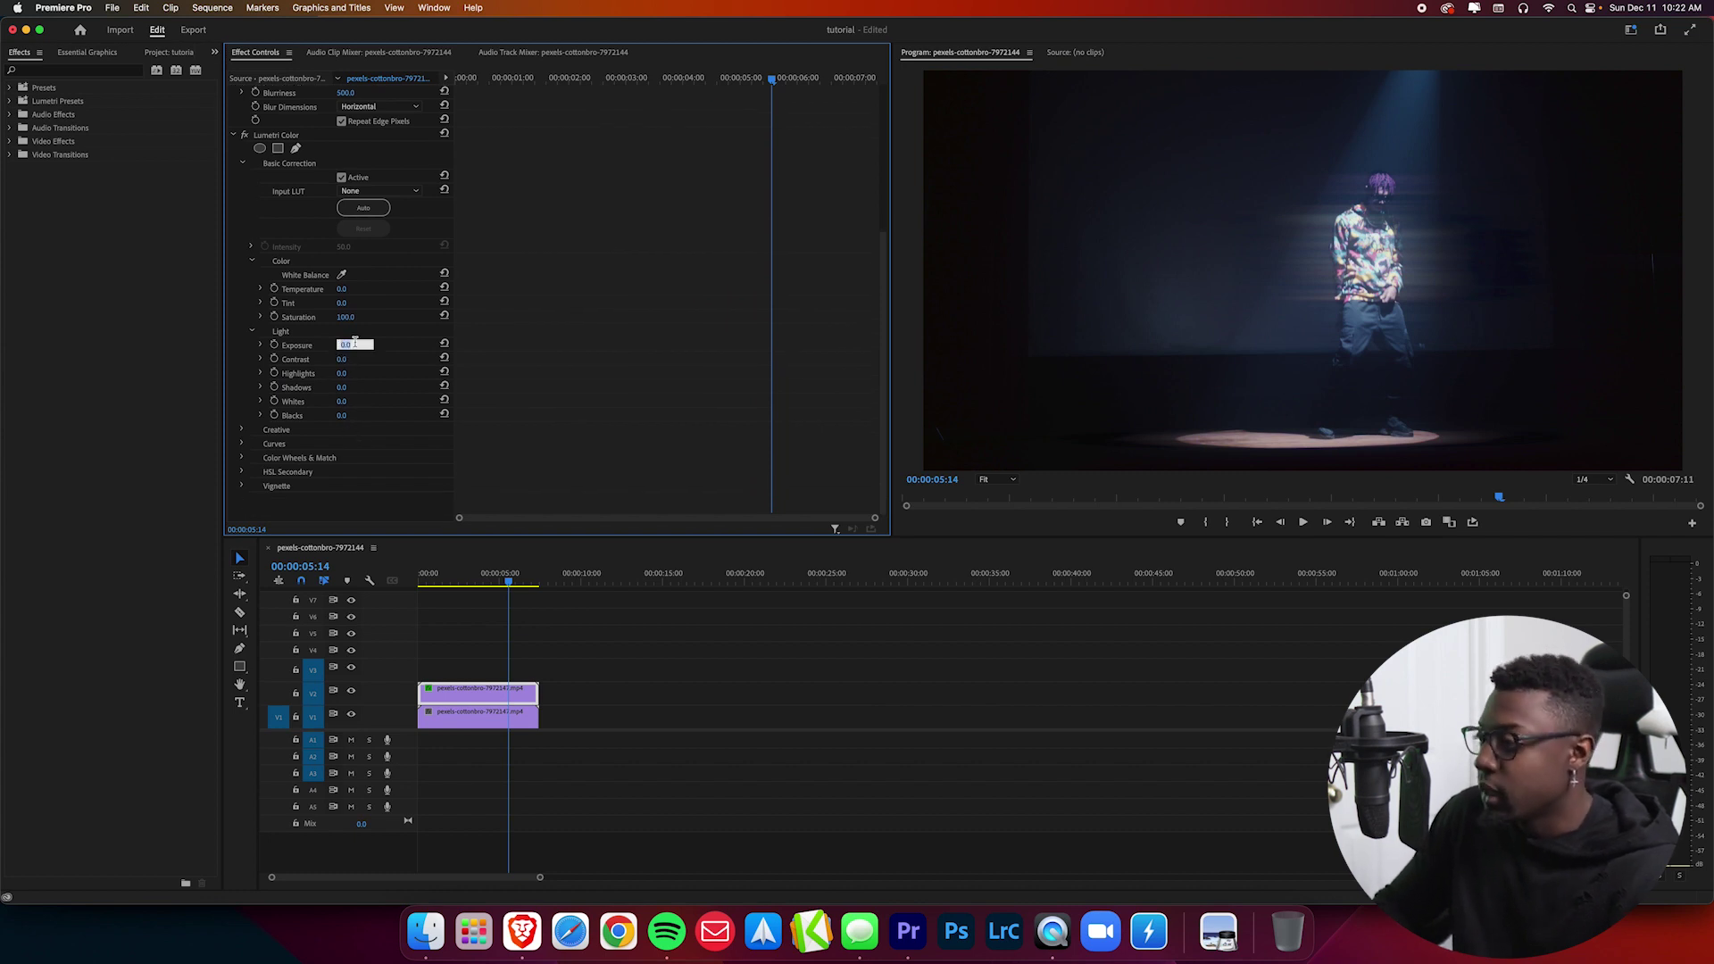
{"action": "key", "text": "Return"}
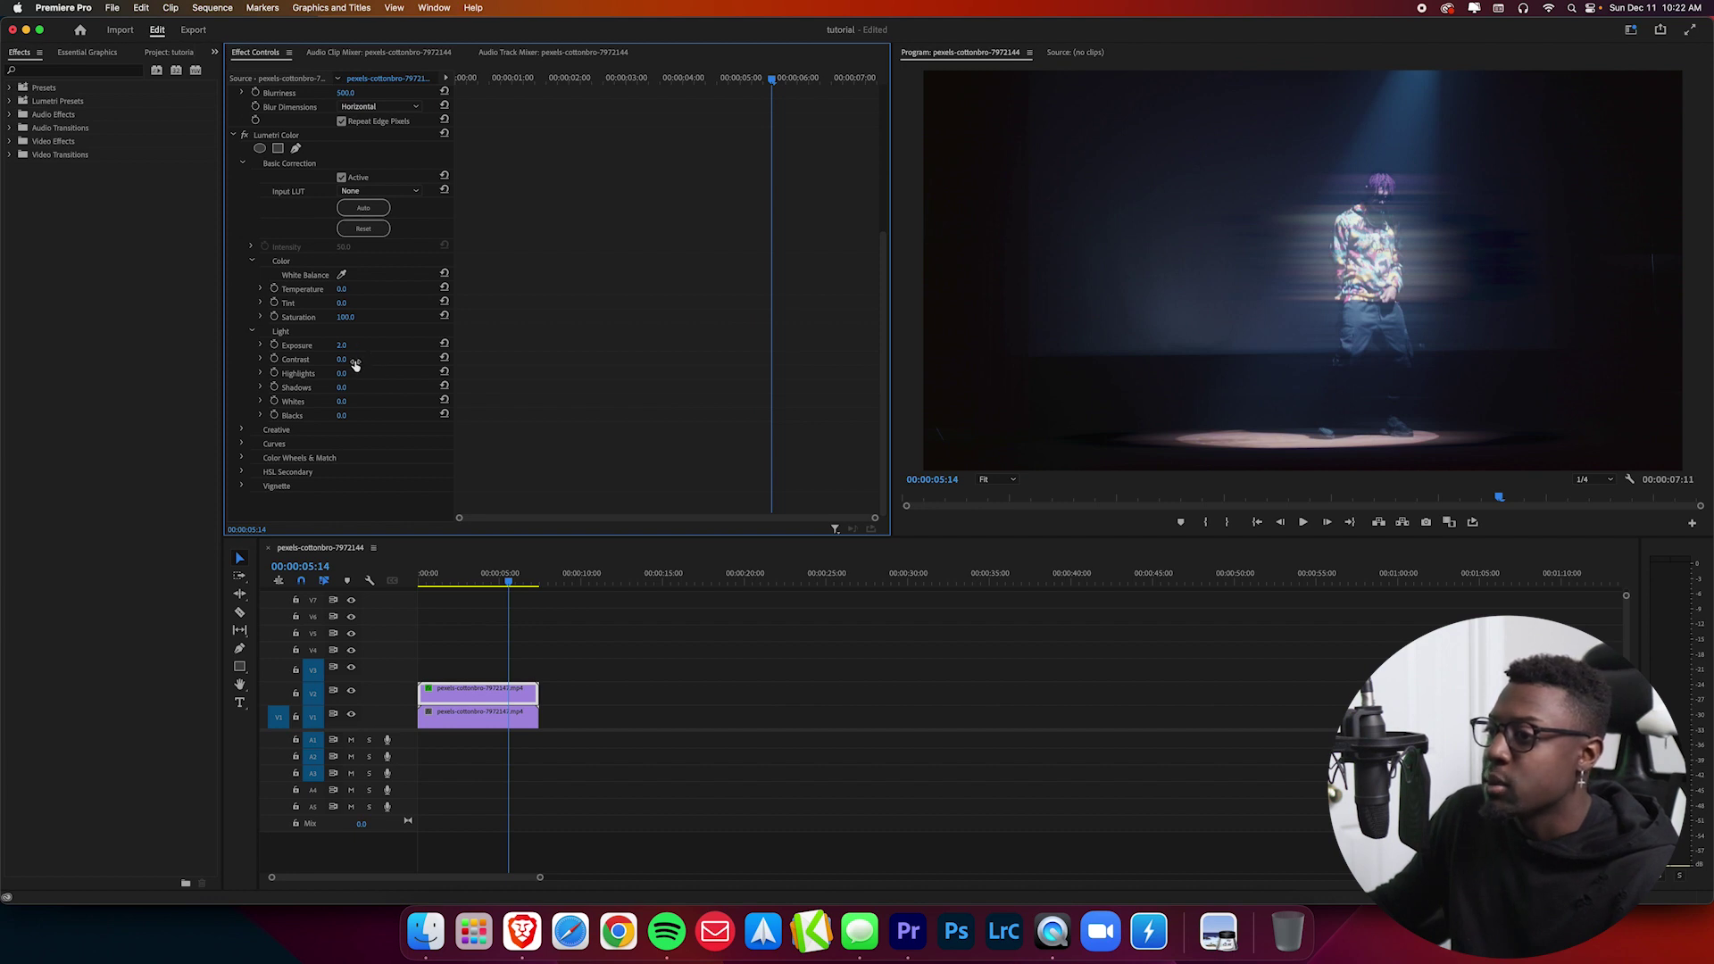
{"action": "left_click_drag", "start_coordinate": [341, 359], "coordinate": [360, 359]}
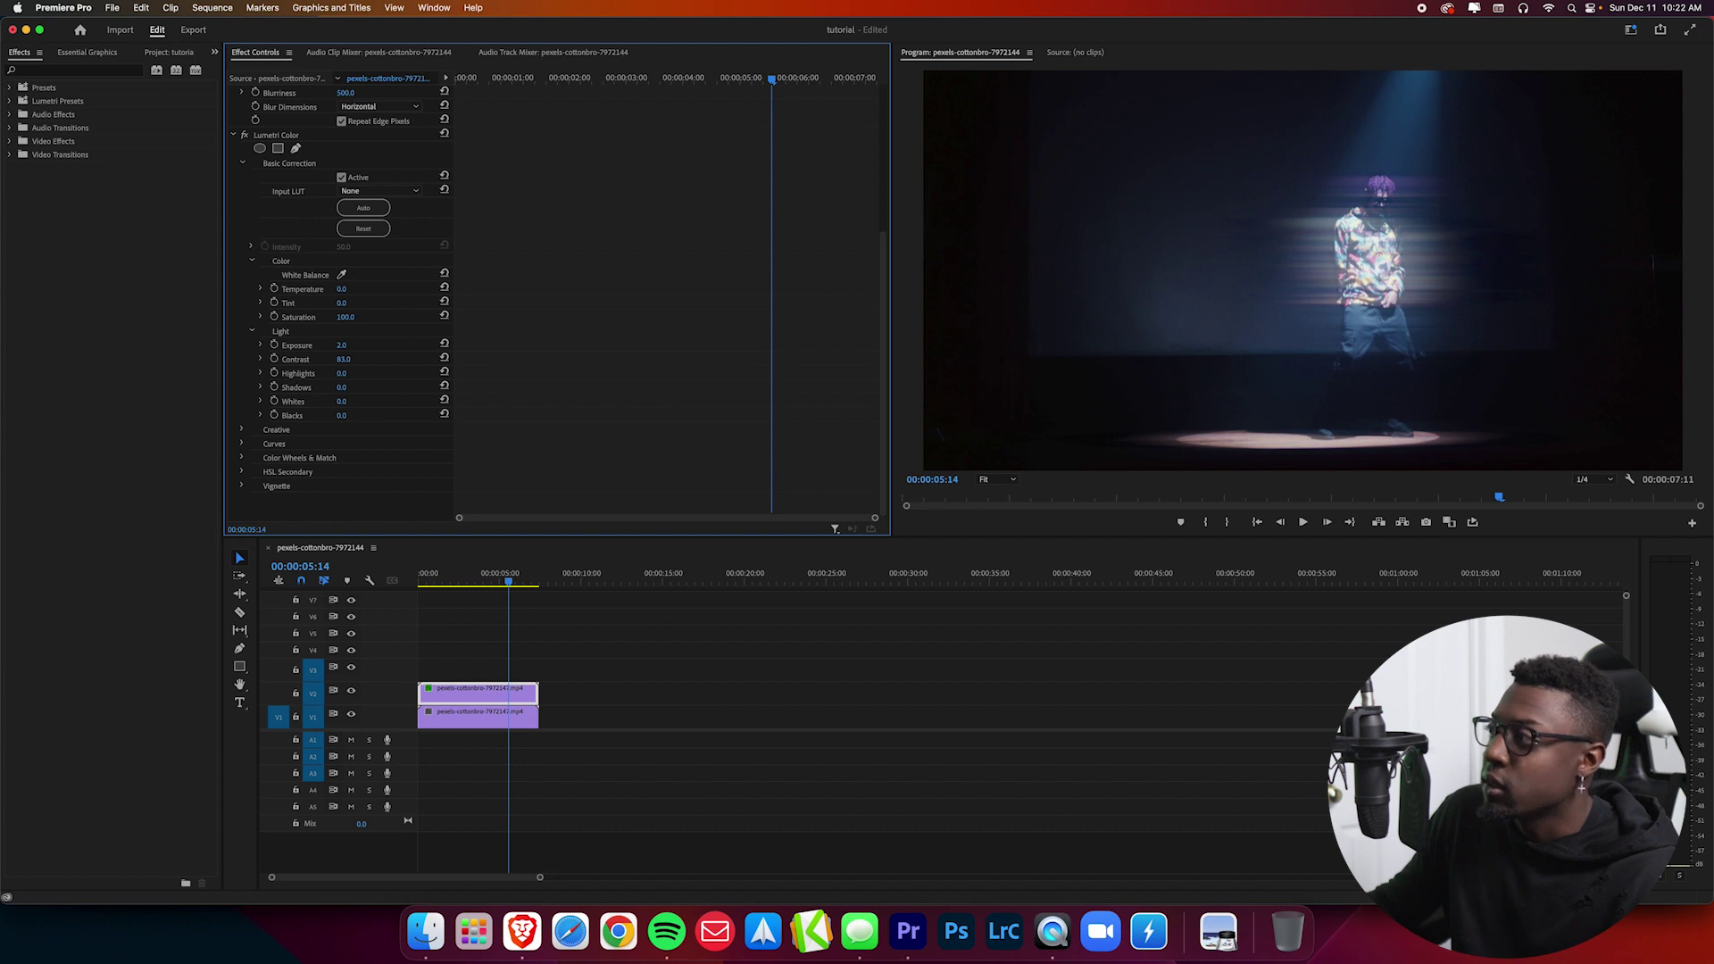
In the upper clip's Lumetri Basic Correction, set contrast to 90 and shadows to -150.
{"action": "left_click", "coordinate": [353, 357]}
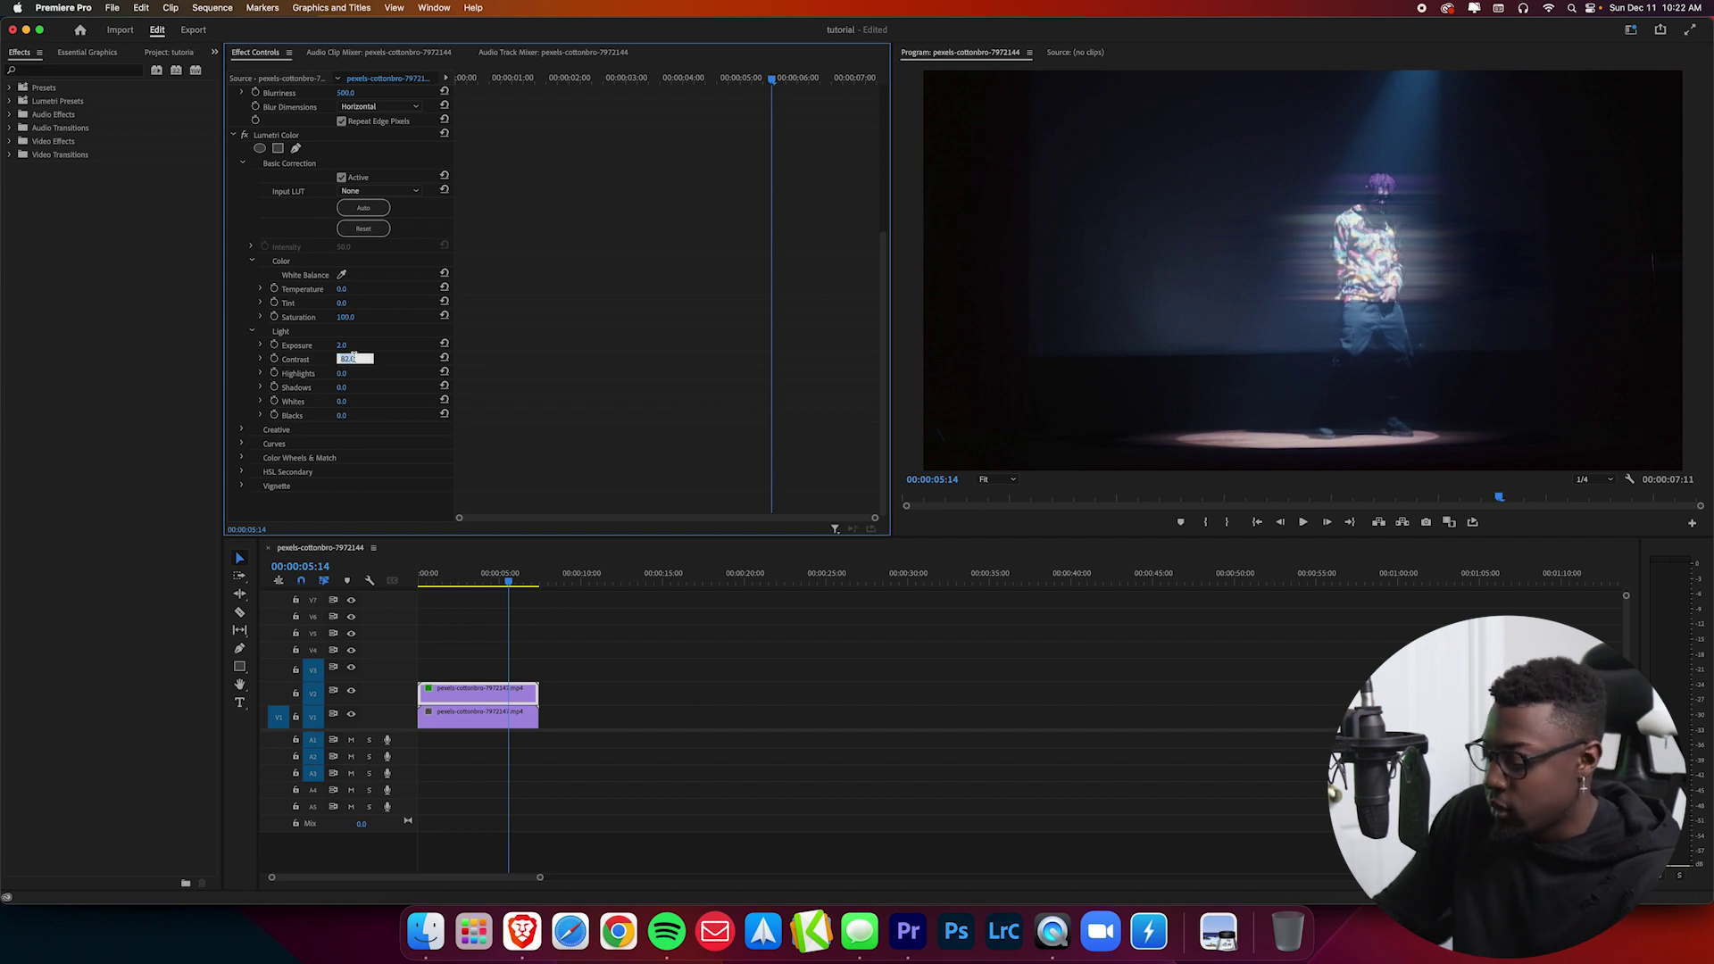
{"action": "key", "text": "Return"}
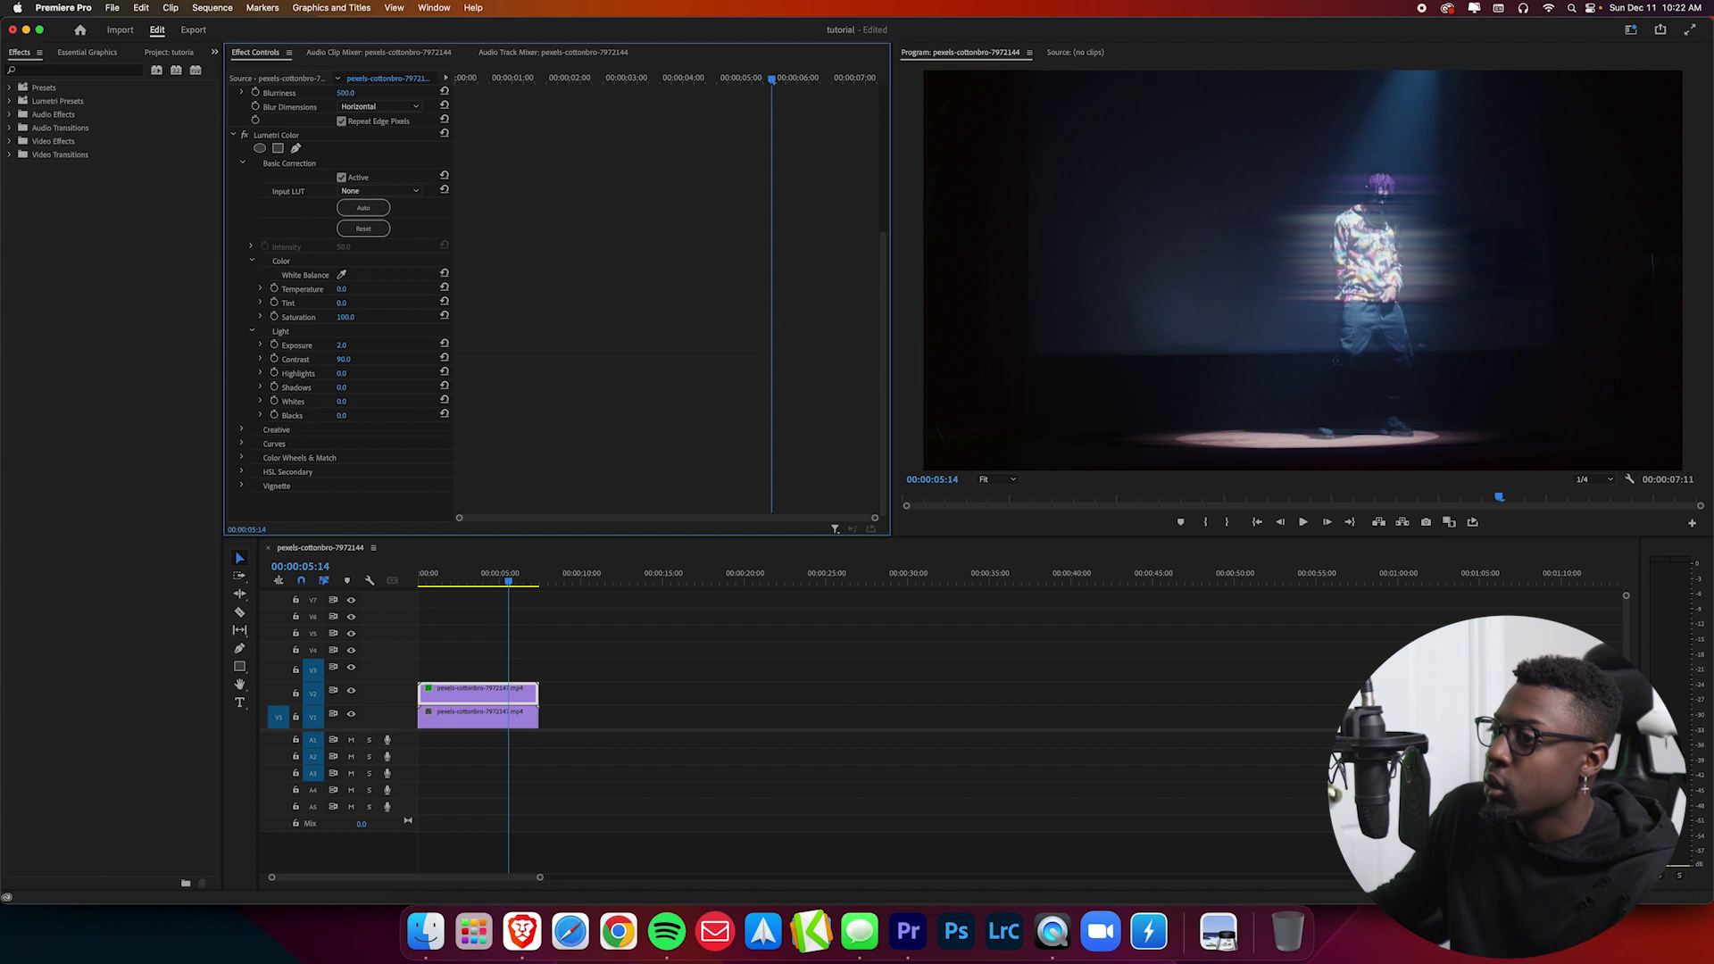
{"action": "left_click_drag", "start_coordinate": [341, 388], "coordinate": [315, 388]}
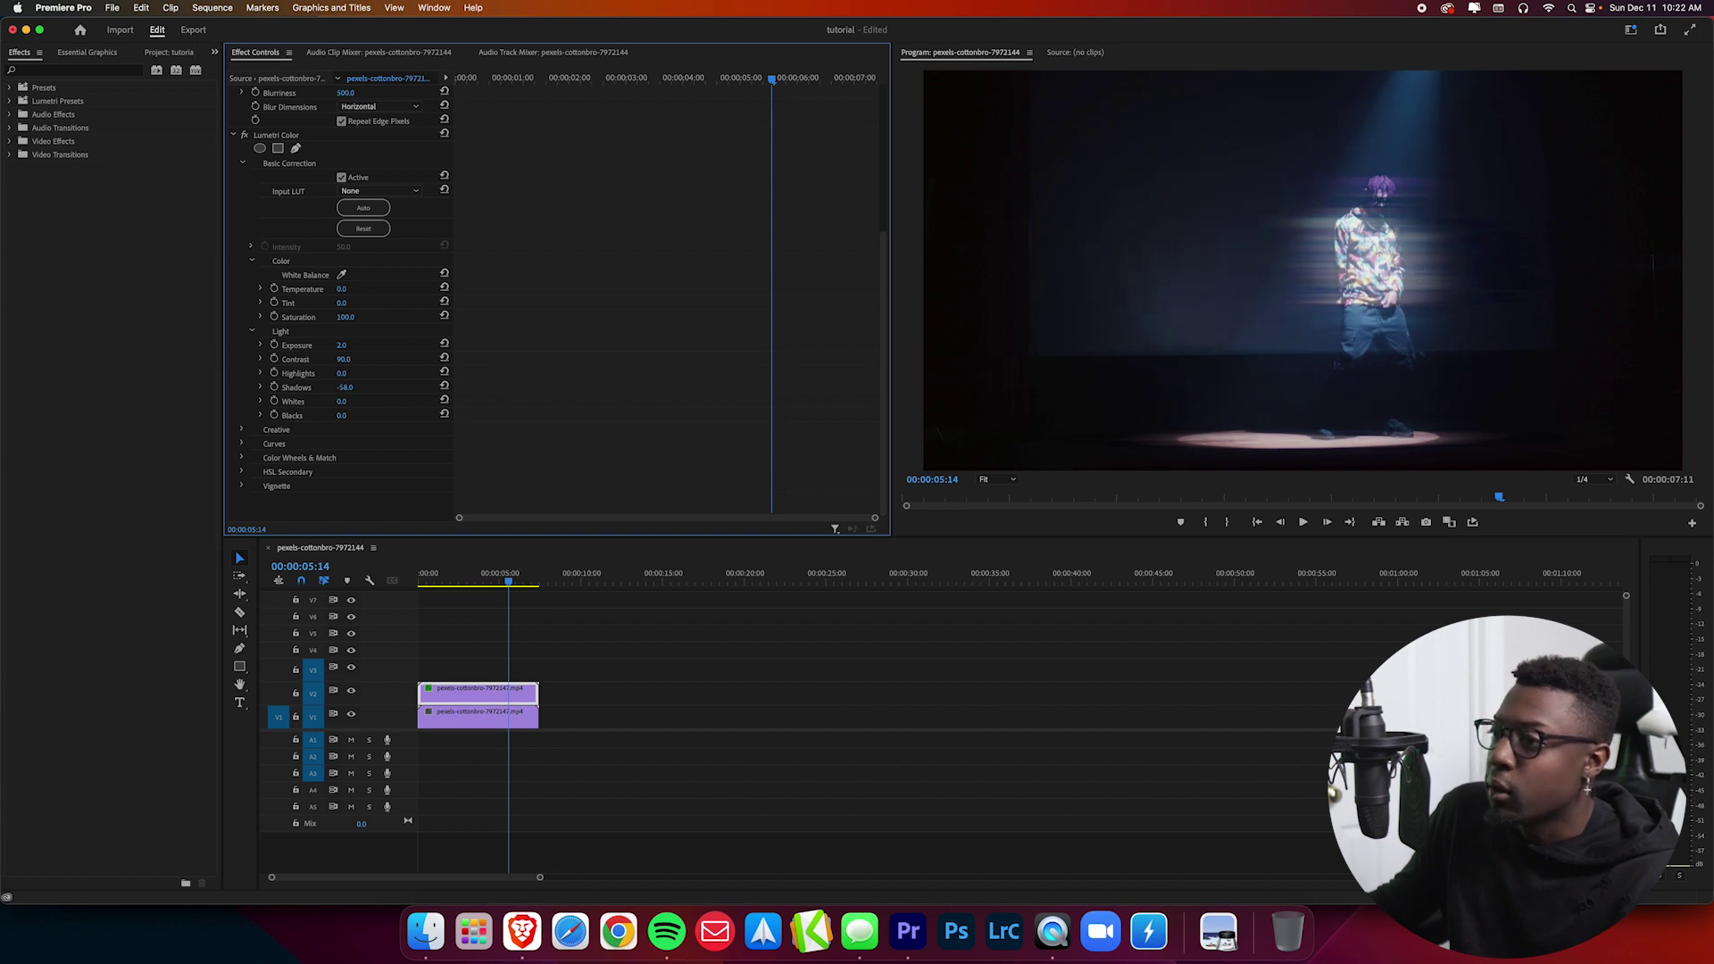
{"action": "left_click", "coordinate": [346, 388]}
{"action": "type", "text": "-"}
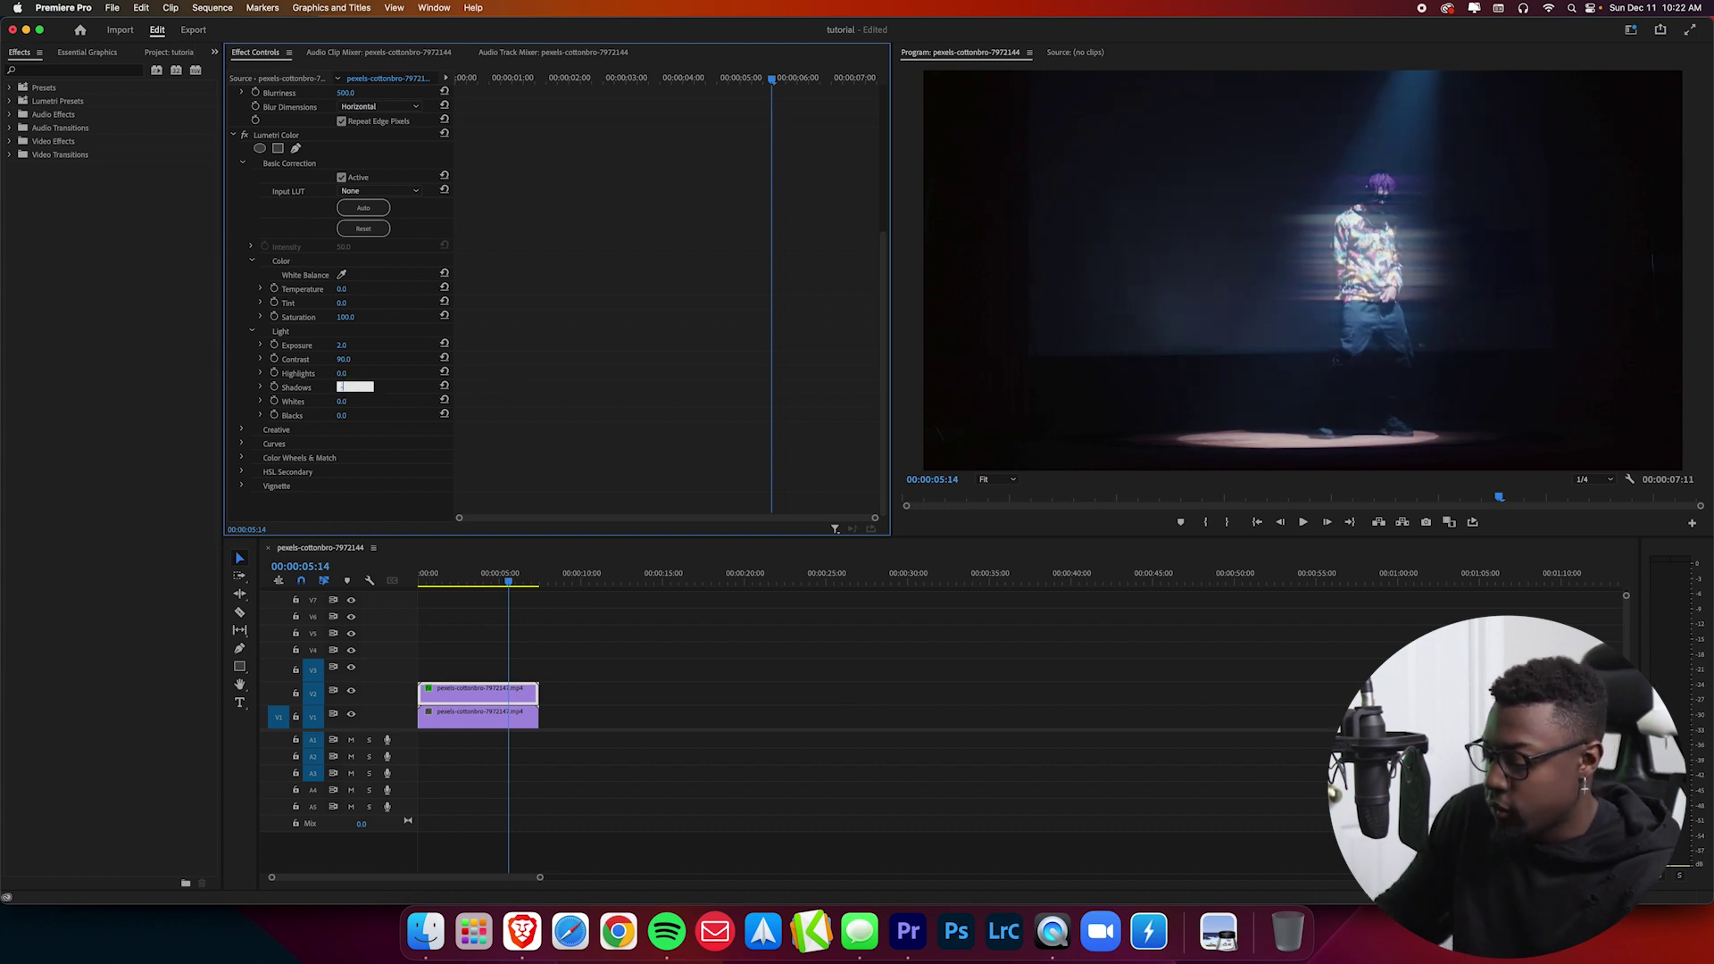
{"action": "type", "text": "150"}
{"action": "key", "text": "Return"}
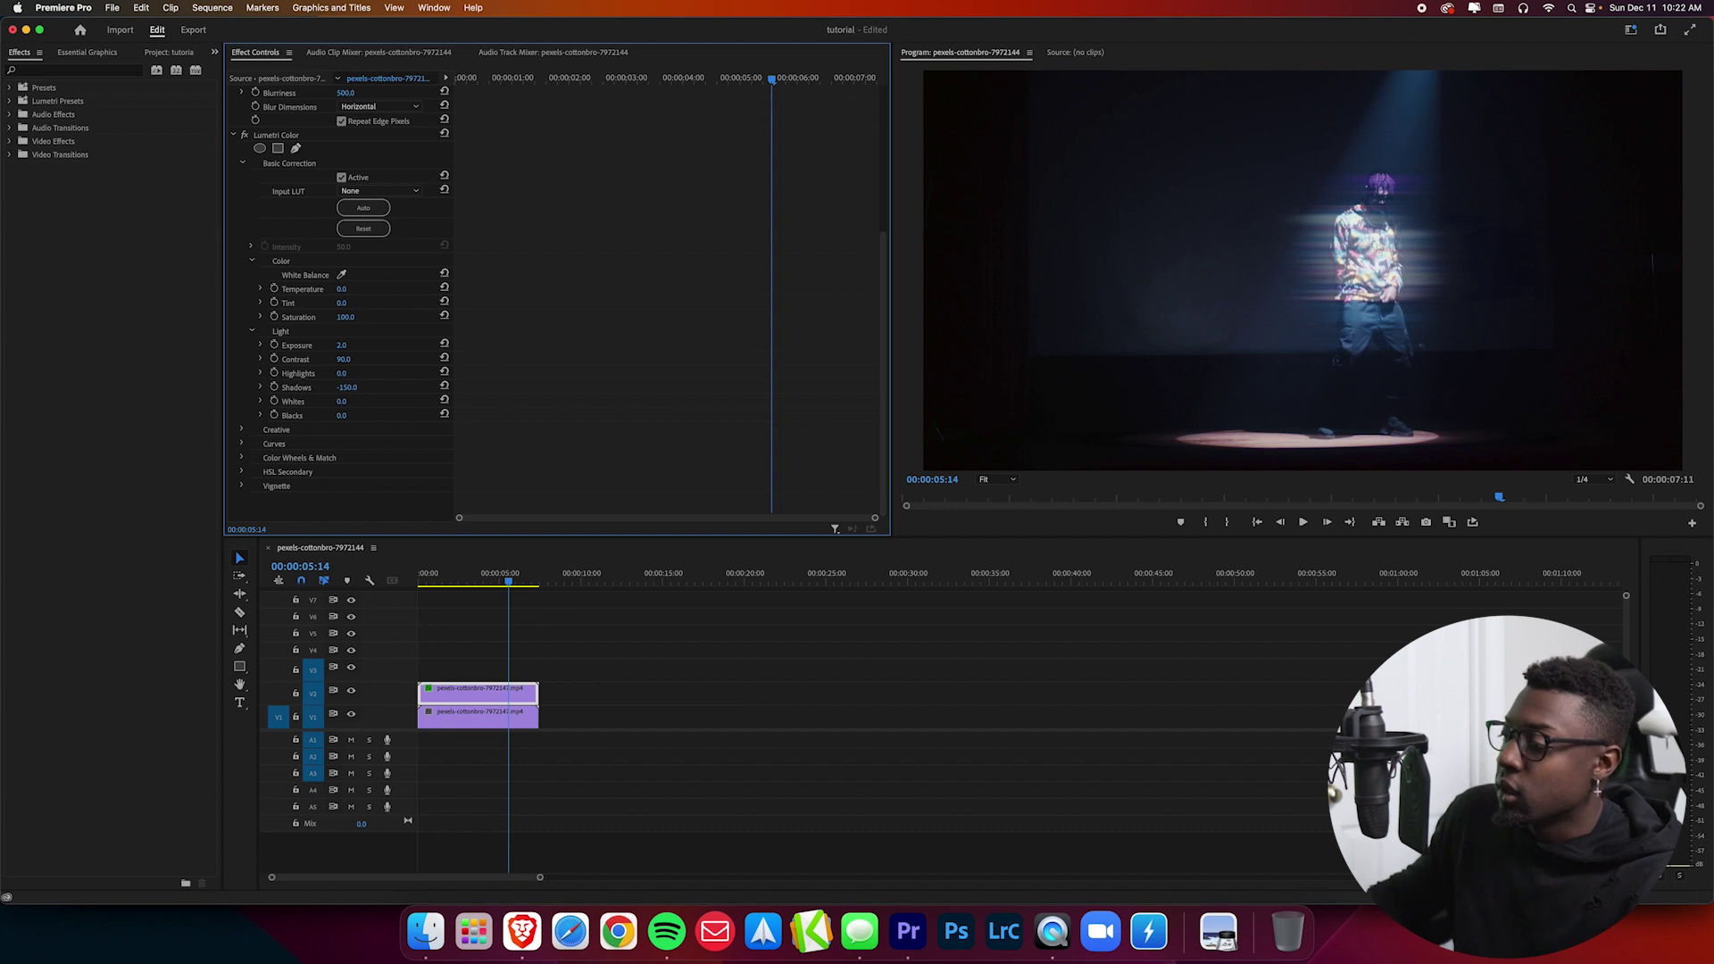
Toggle the upper clip's track visibility off and on to compare the picture with and without the glow layer.
{"action": "left_click", "coordinate": [353, 695]}
{"action": "left_click", "coordinate": [352, 695]}
{"action": "left_click", "coordinate": [353, 695]}
{"action": "left_click", "coordinate": [353, 695]}
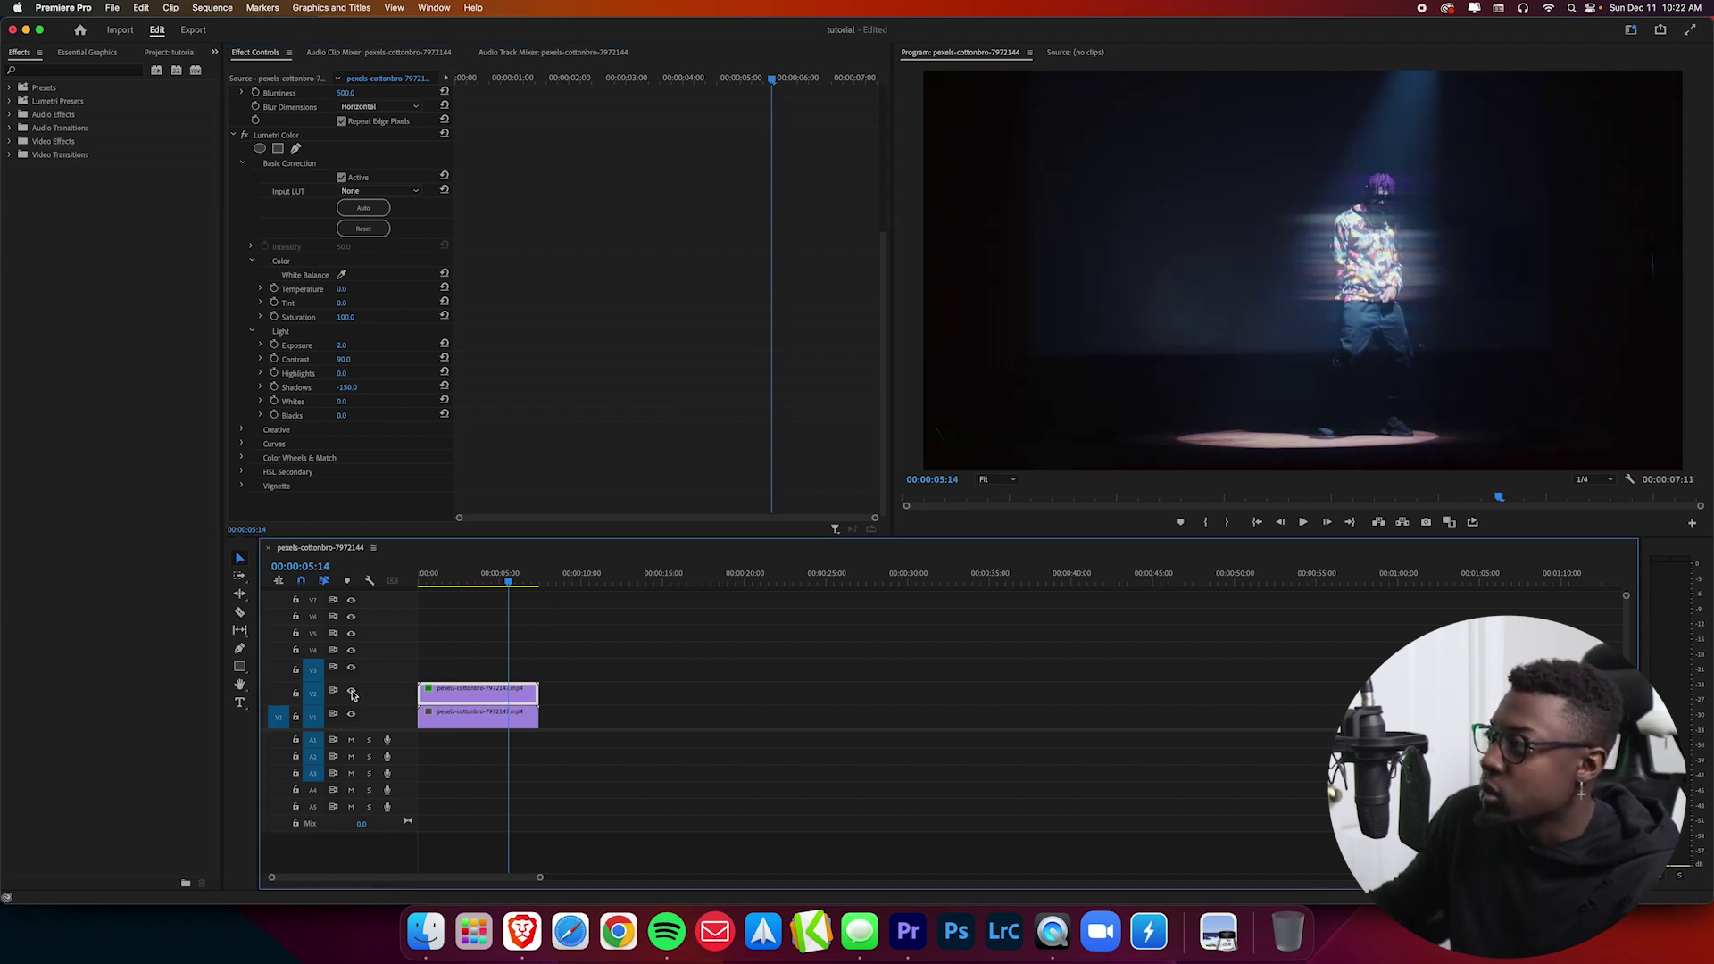
Search the effects for "vr", apply VR Glow to the upper clip, and compare the picture with the effect off and on.
{"action": "left_click", "coordinate": [234, 138]}
{"action": "left_click", "coordinate": [234, 292]}
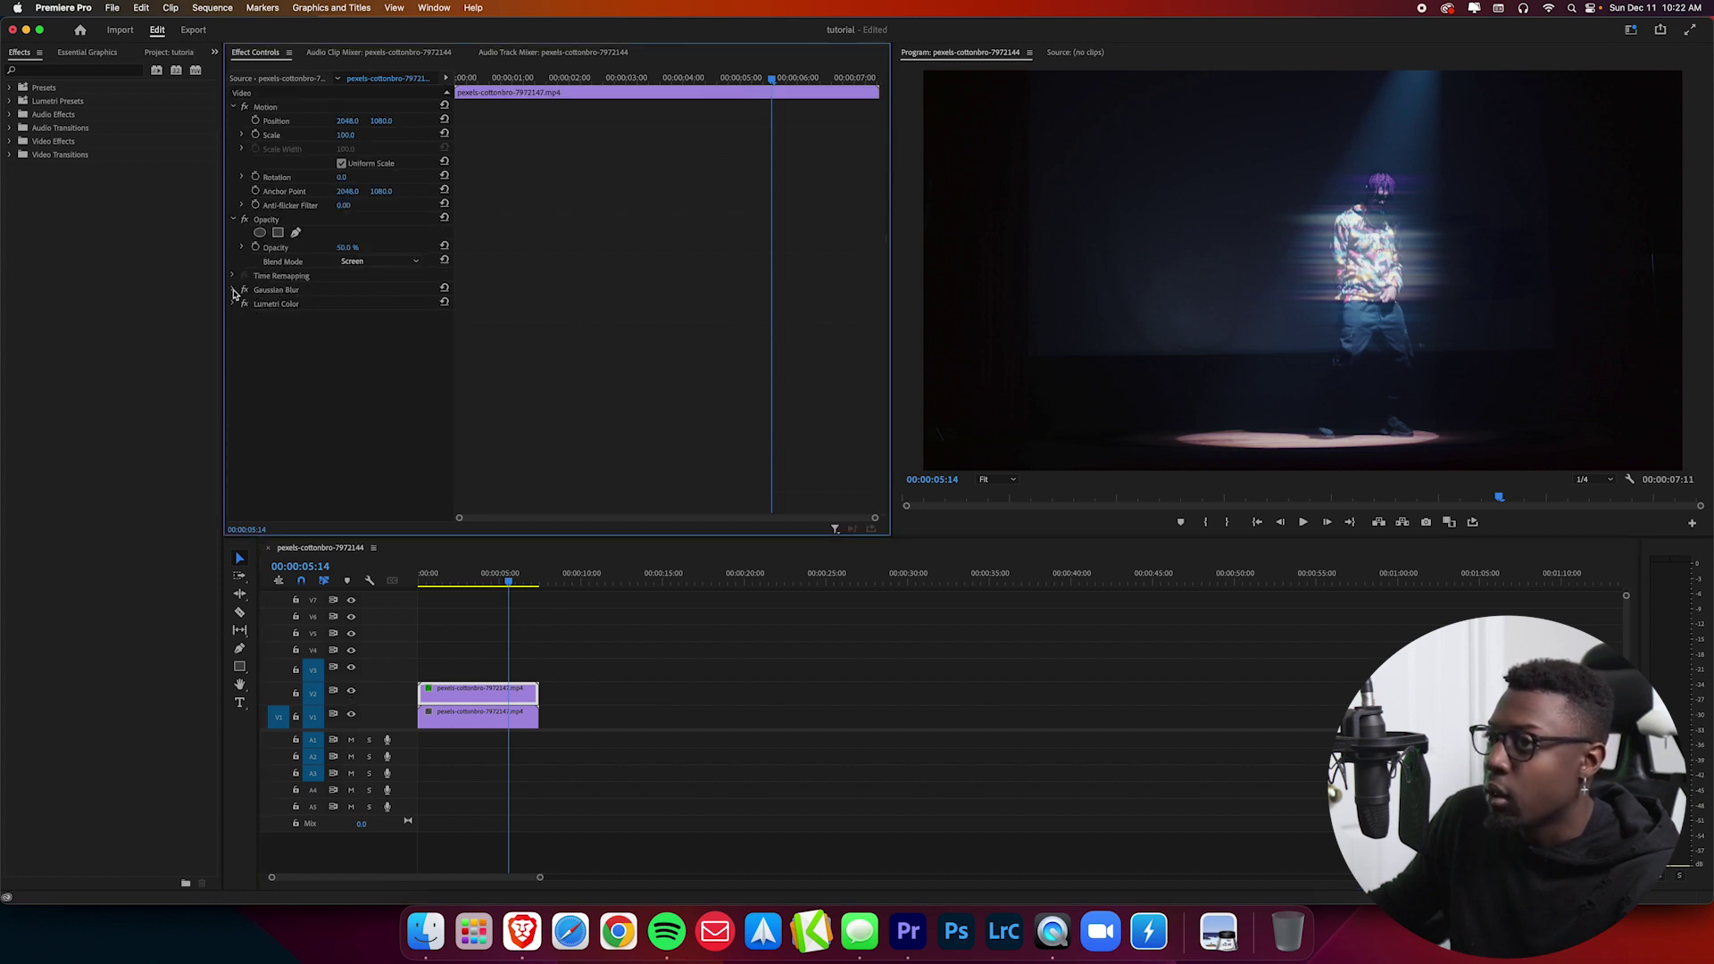
{"action": "left_click", "coordinate": [116, 71]}
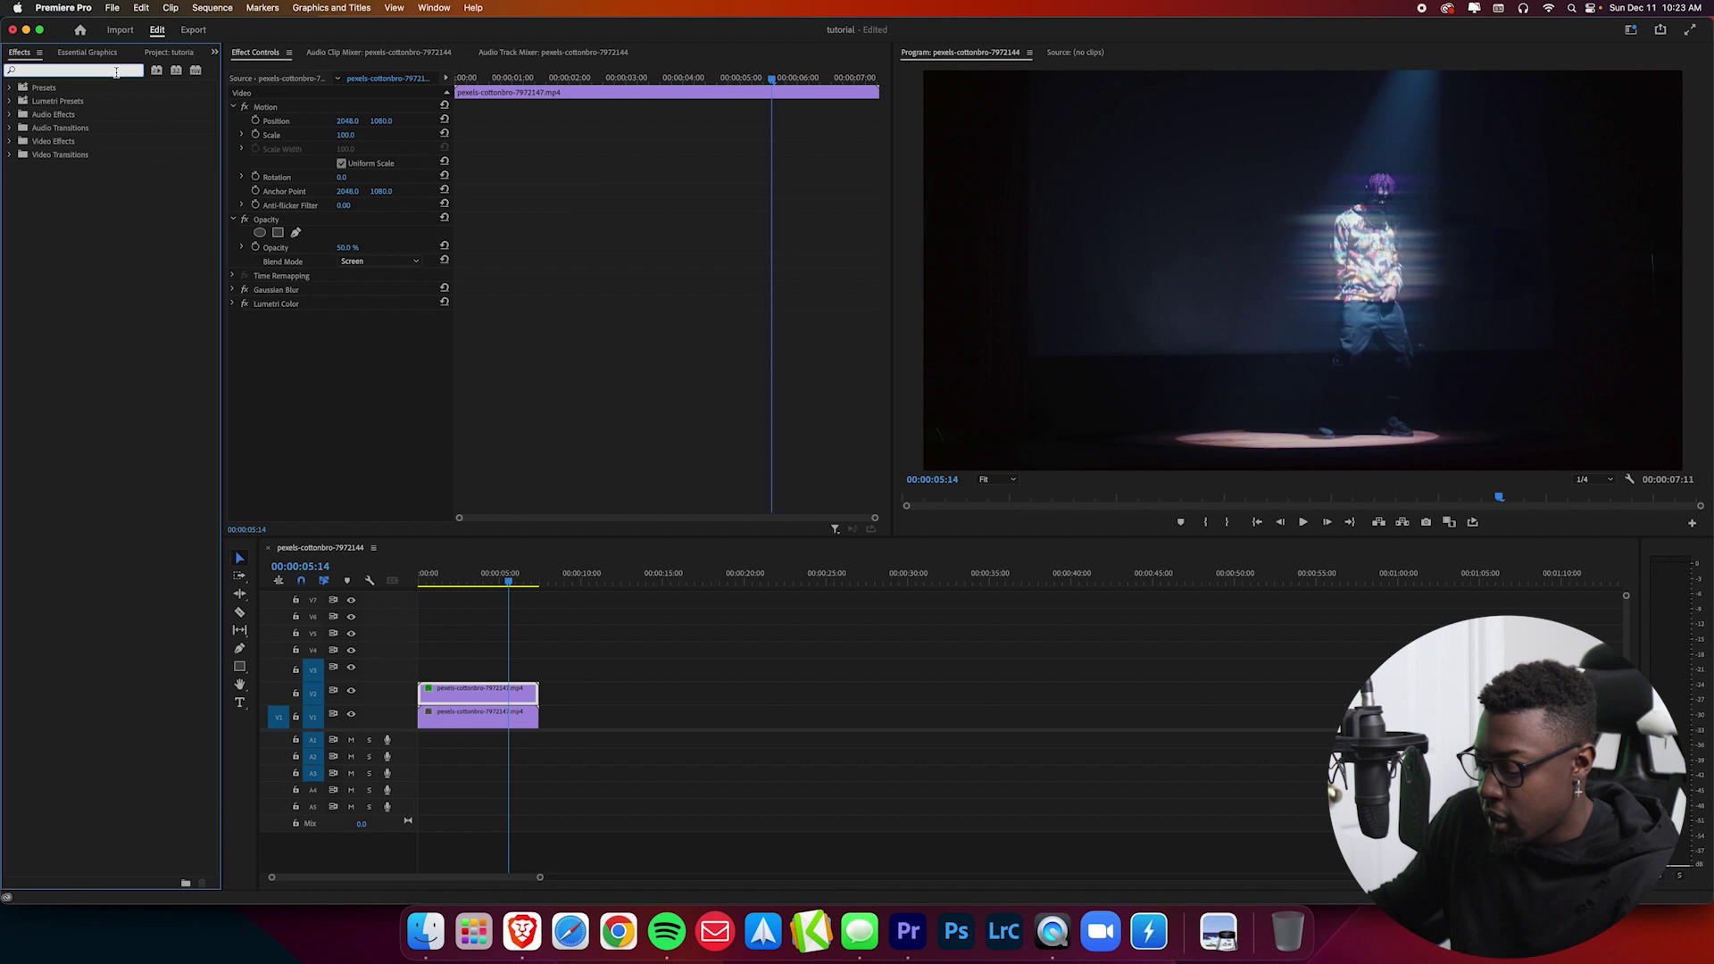
{"action": "type", "text": "vr"}
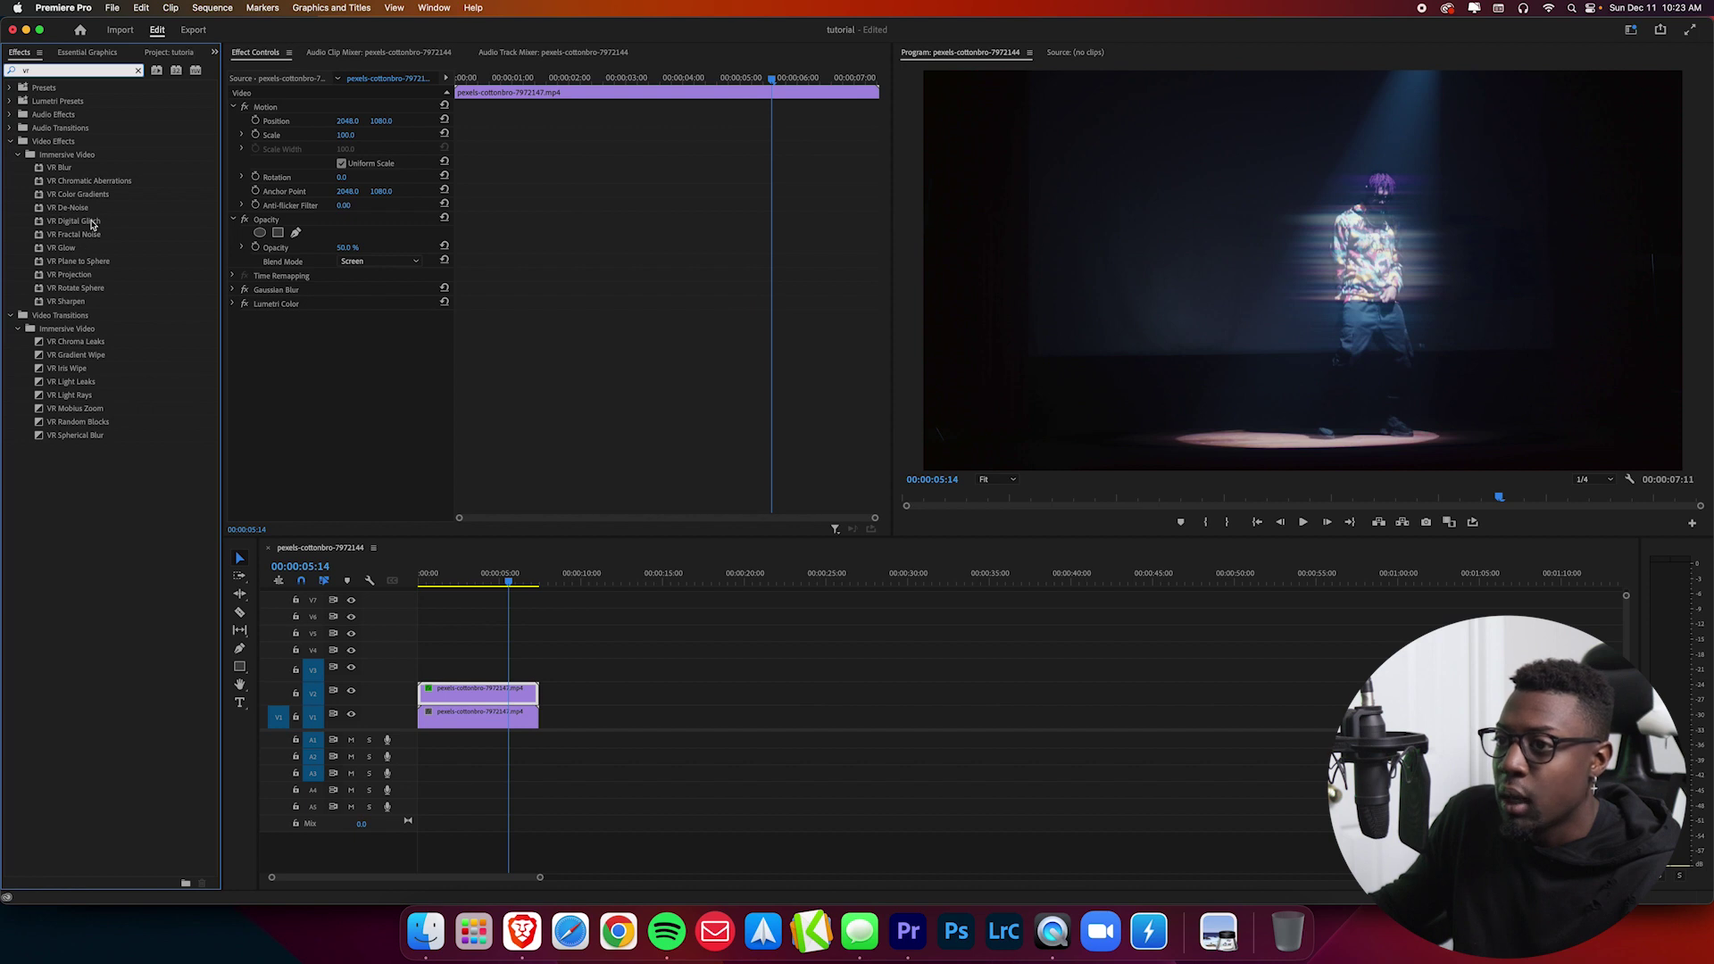
{"action": "left_click_drag", "start_coordinate": [58, 251], "coordinate": [481, 692]}
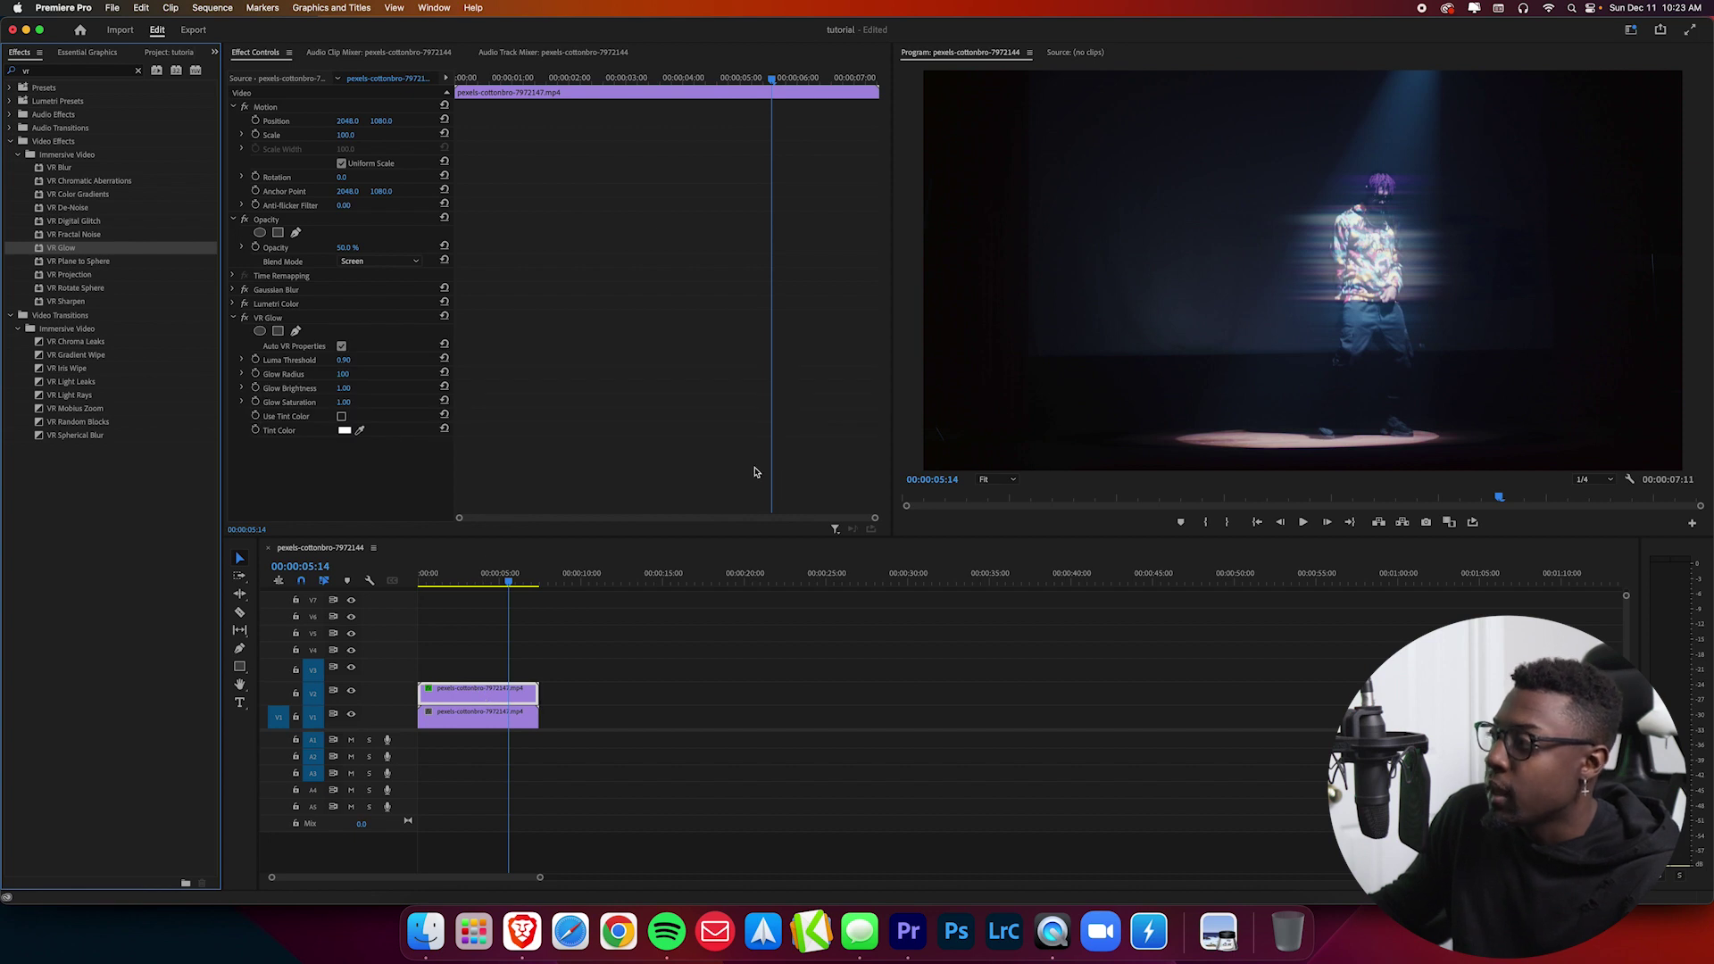
{"action": "left_click", "coordinate": [244, 319]}
{"action": "left_click", "coordinate": [245, 318]}
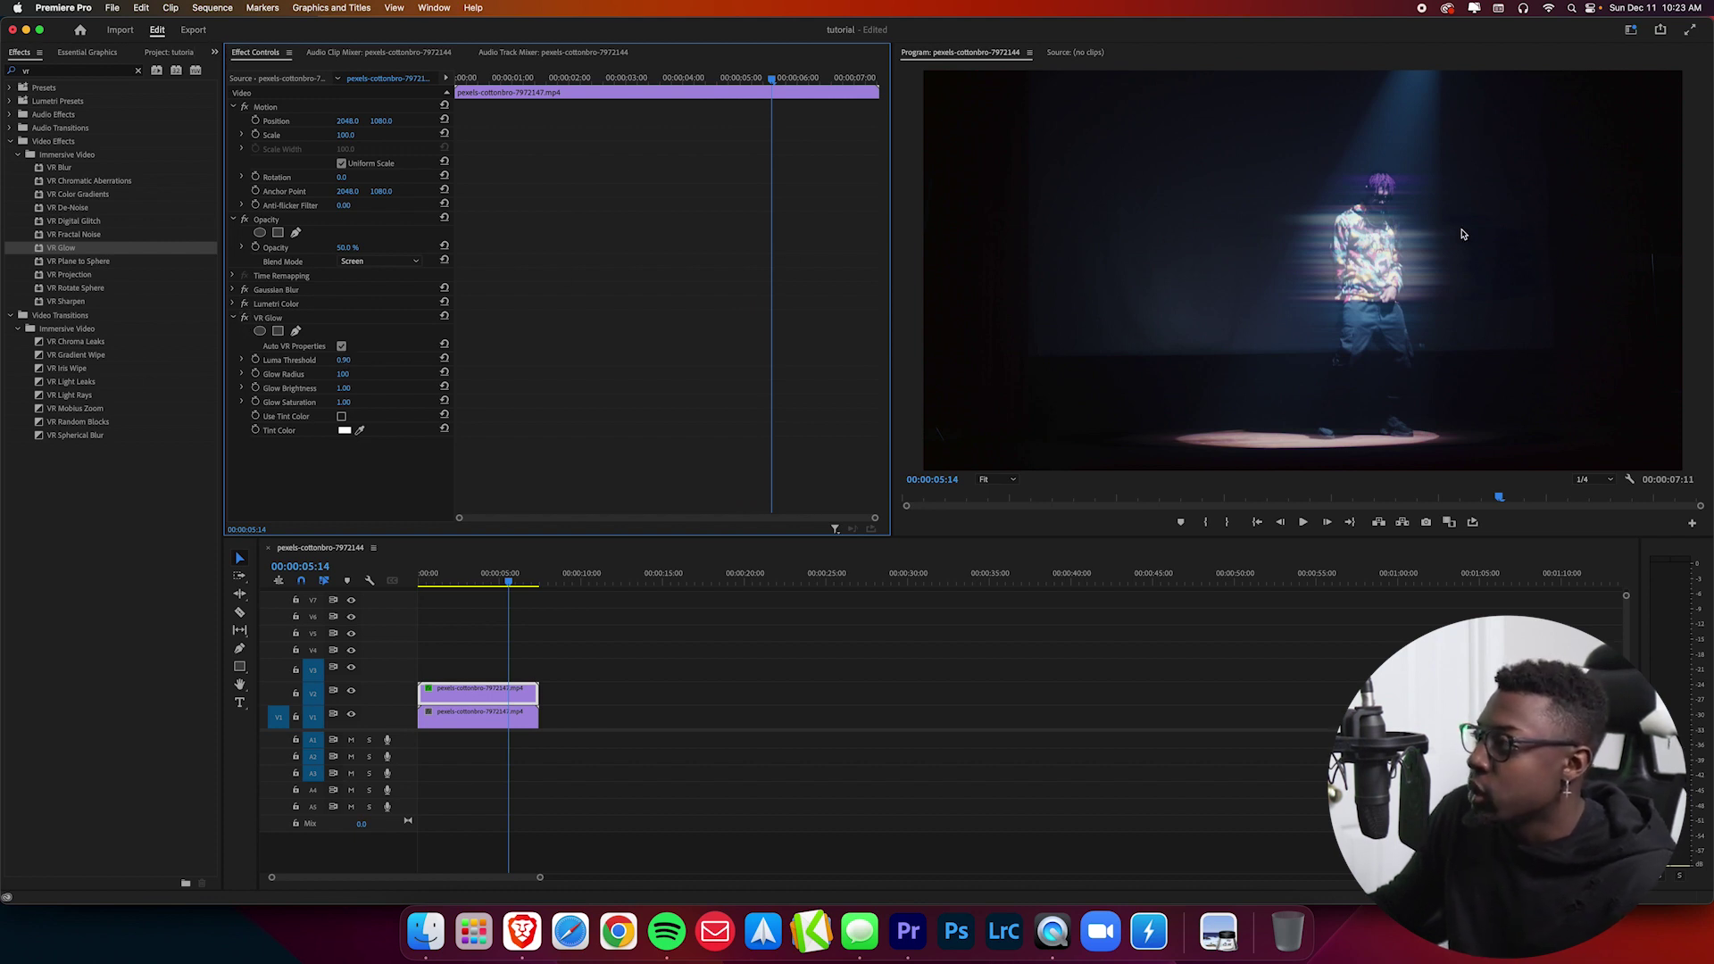
Lower the upper clip's VR Glow luma threshold, trying 0.7 and settling on 0.65.
{"action": "left_click", "coordinate": [345, 360]}
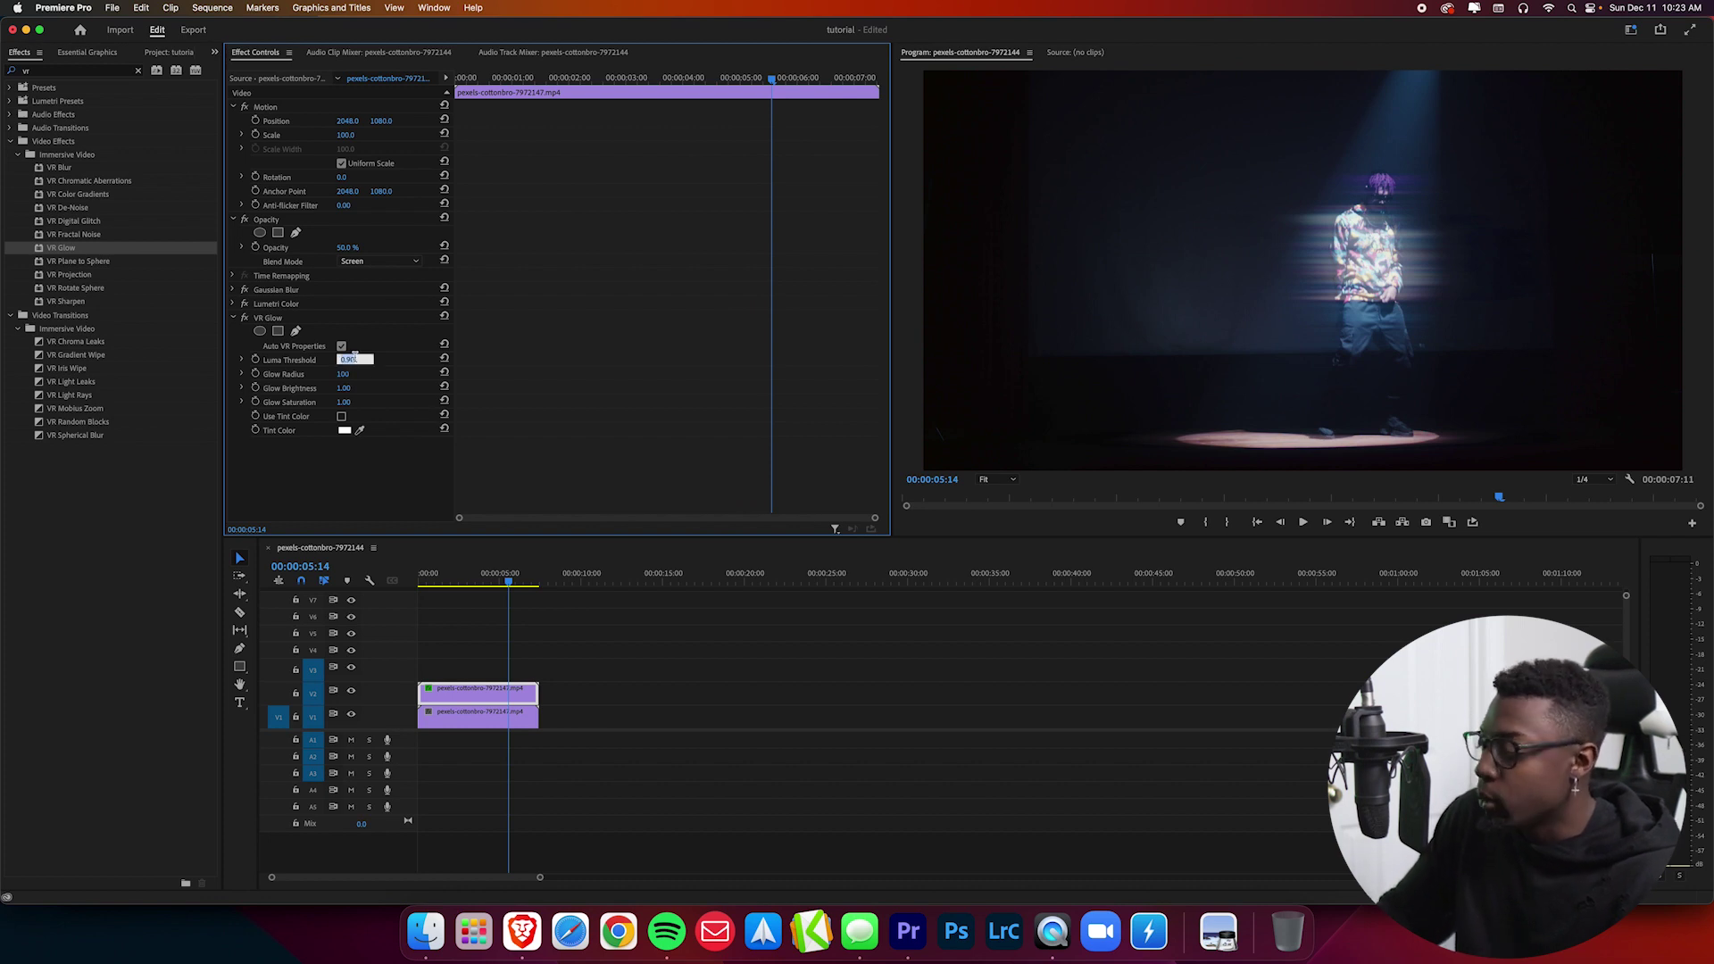
{"action": "key", "text": "BackSpace"}
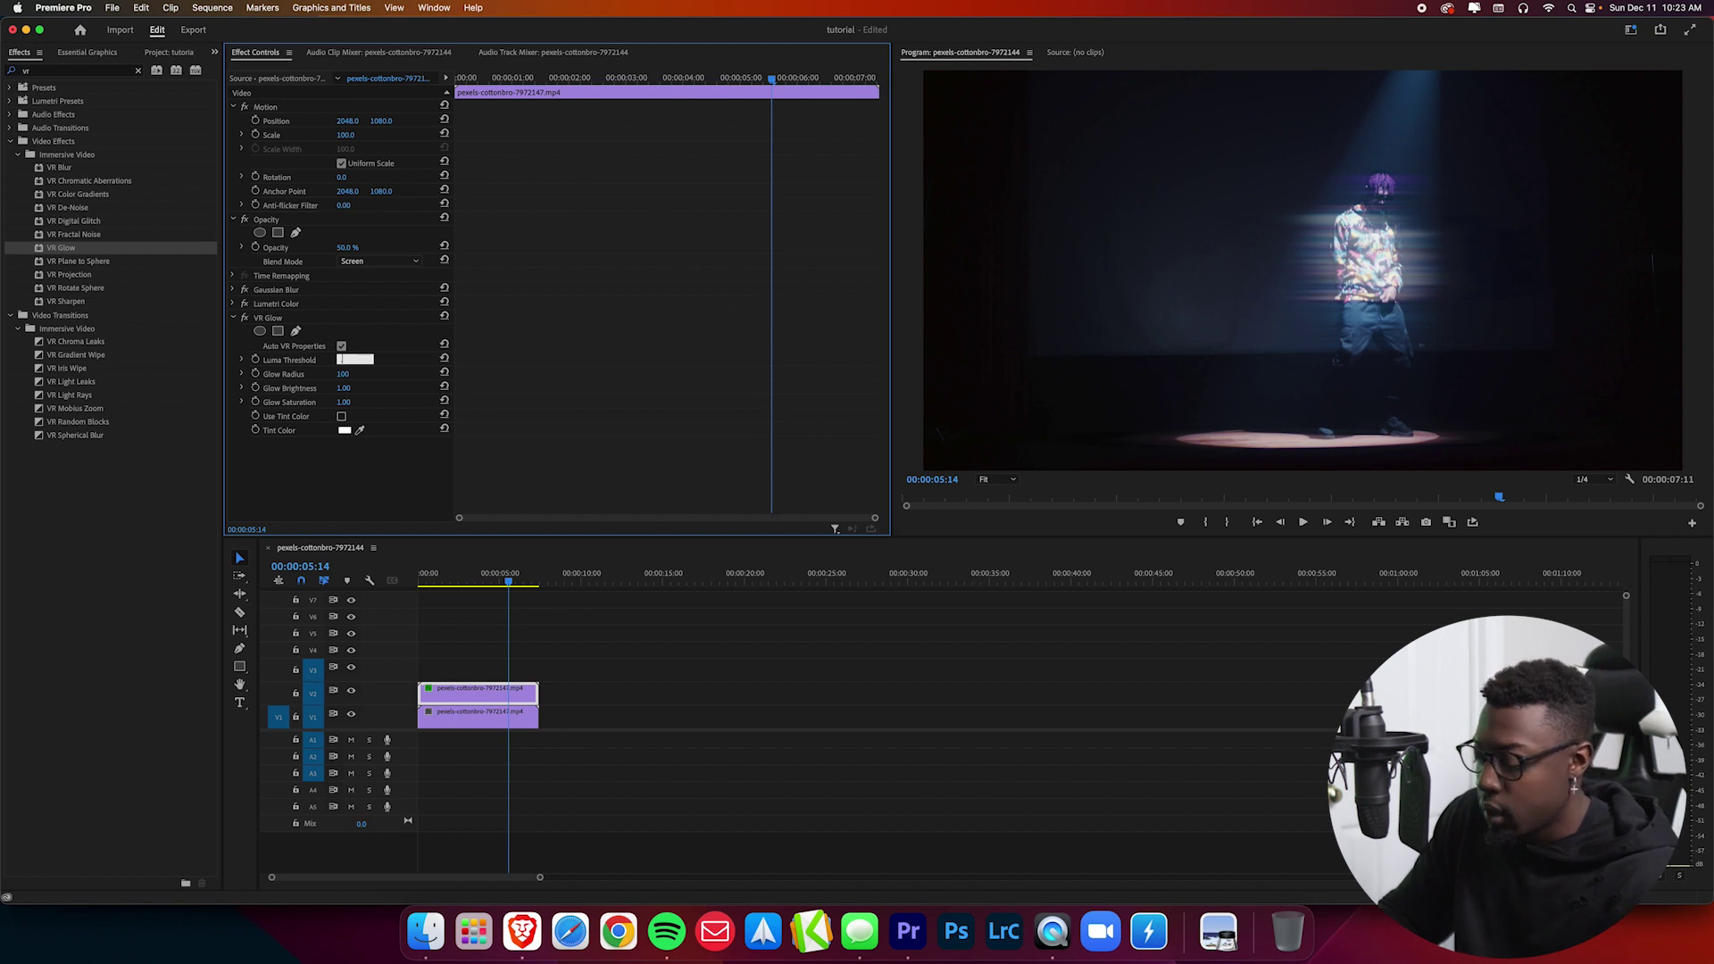
{"action": "type", "text": "0.7"}
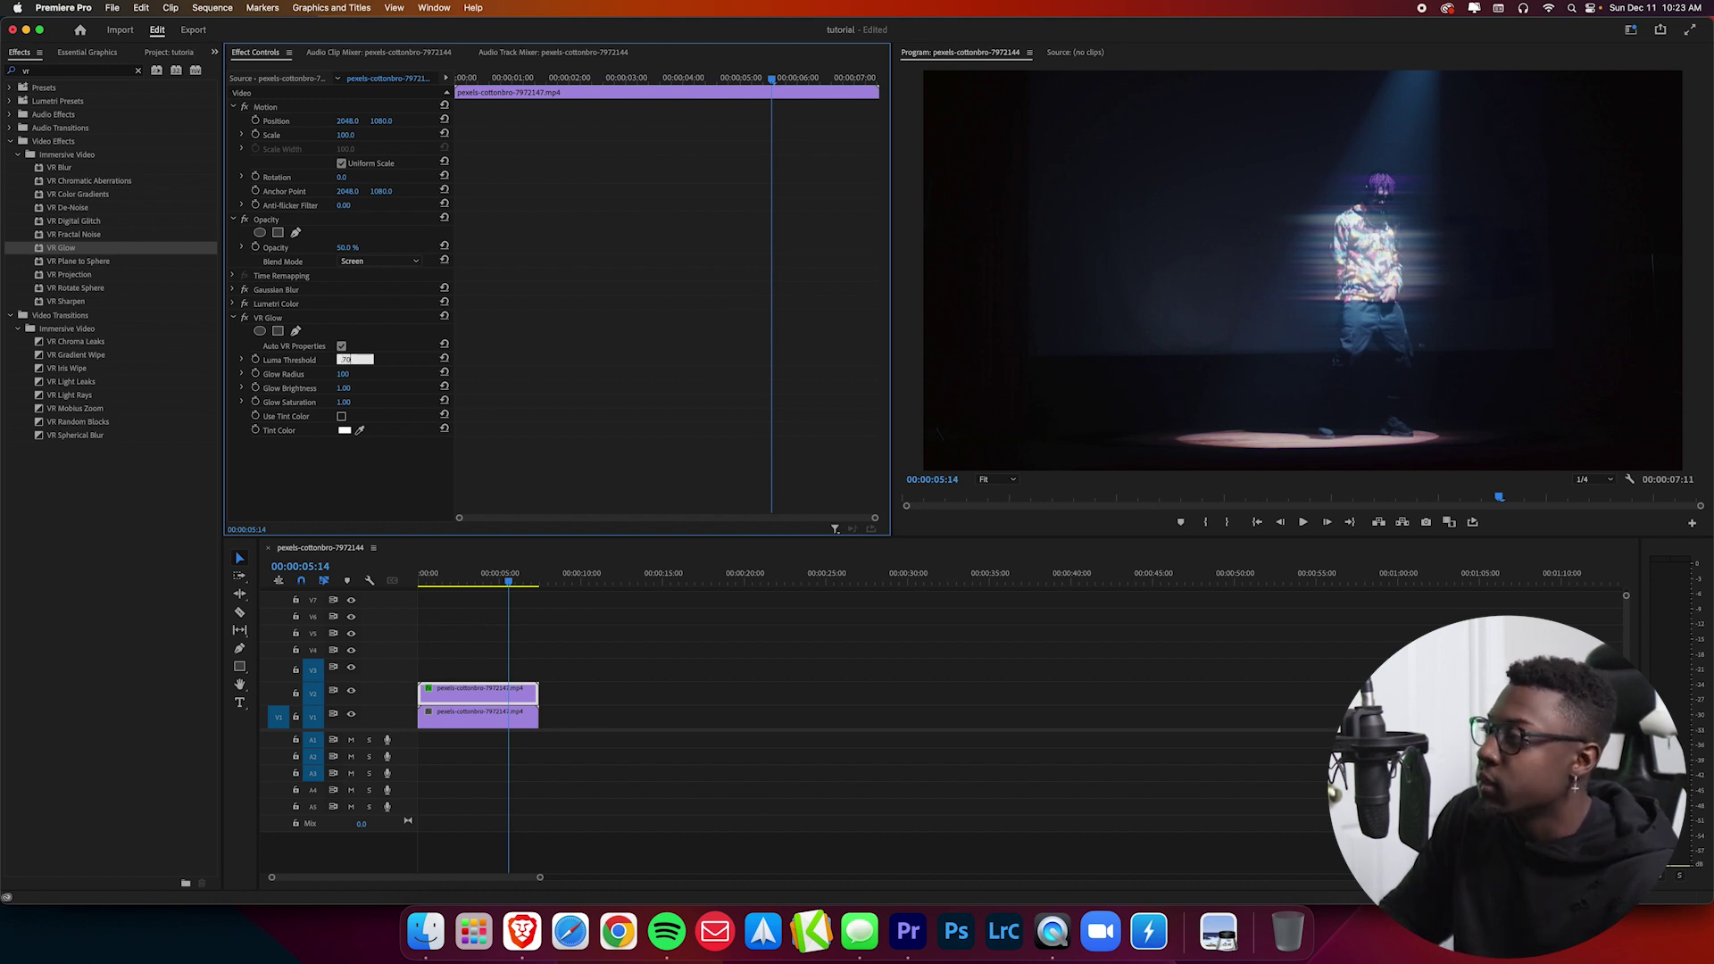
{"action": "key", "text": "Return"}
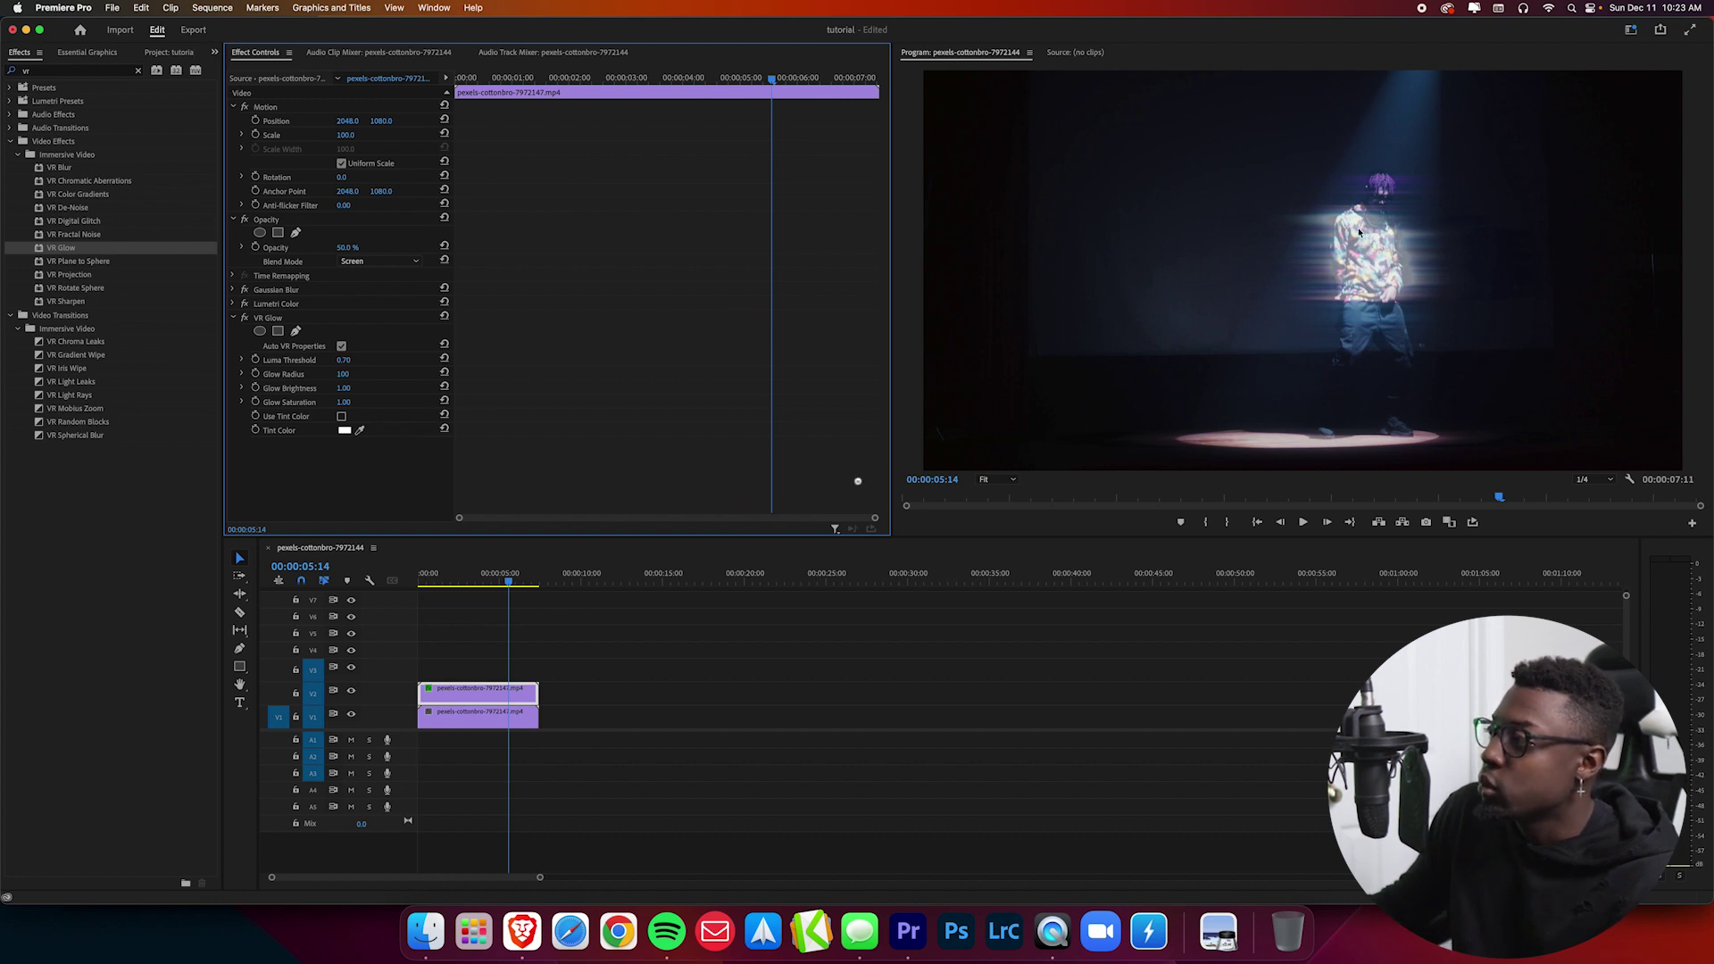
{"action": "left_click", "coordinate": [347, 361]}
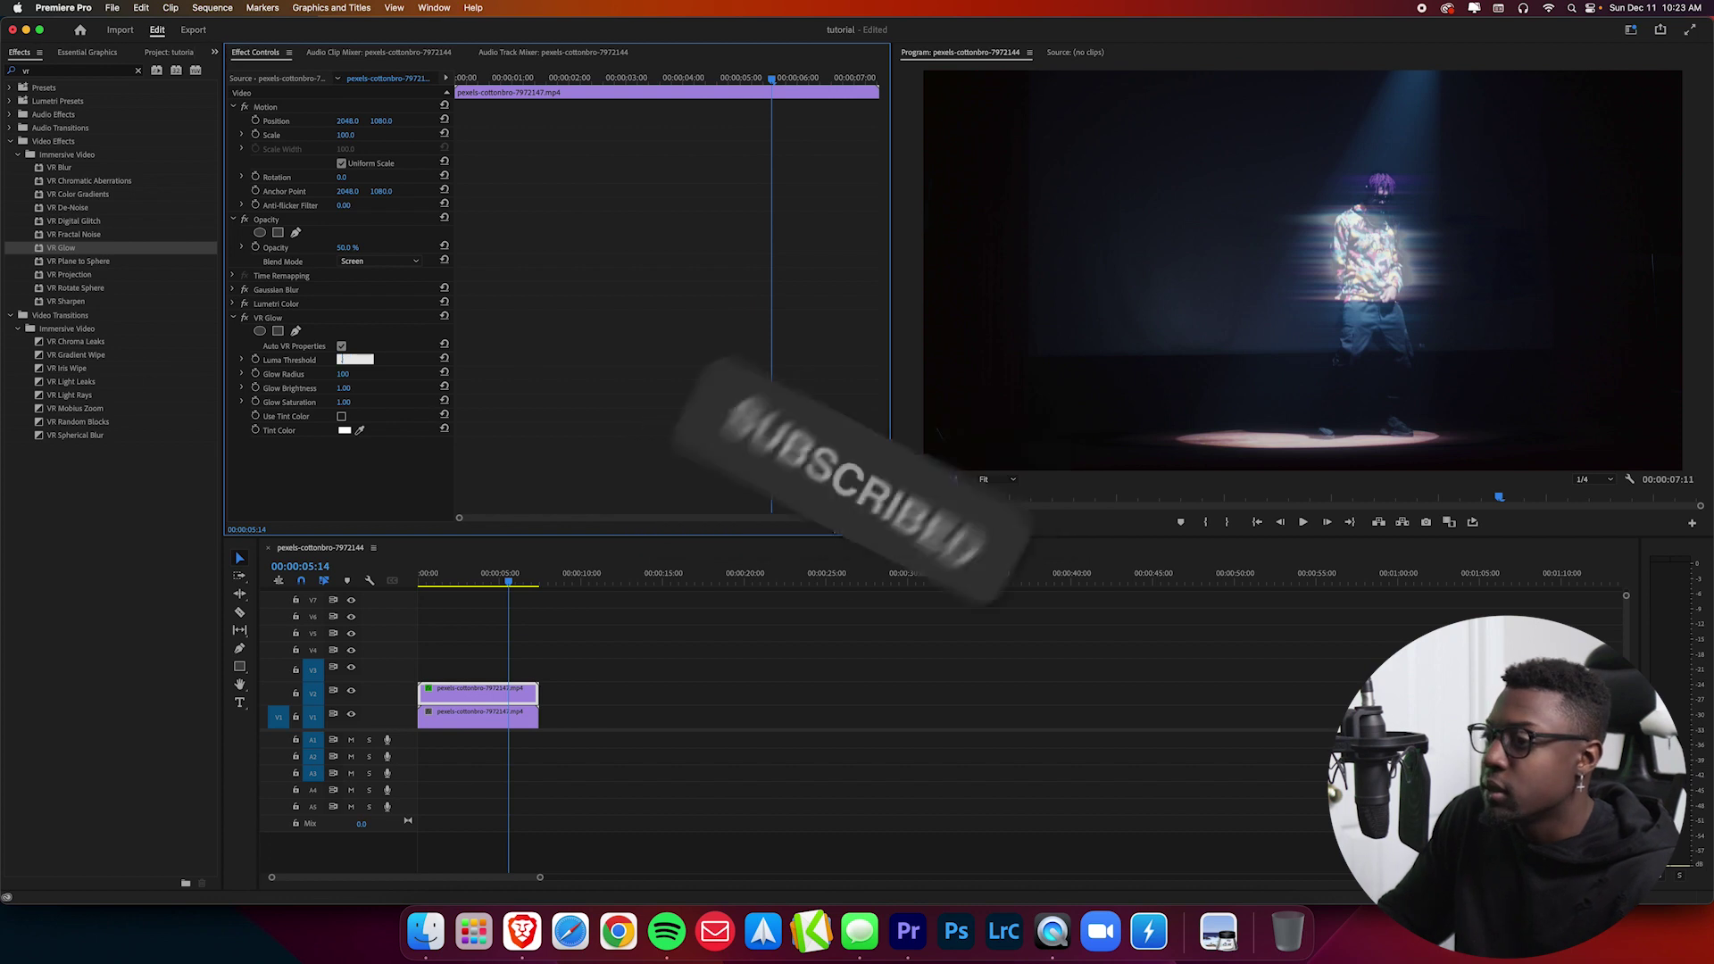
{"action": "type", "text": ".65"}
{"action": "key", "text": "Return"}
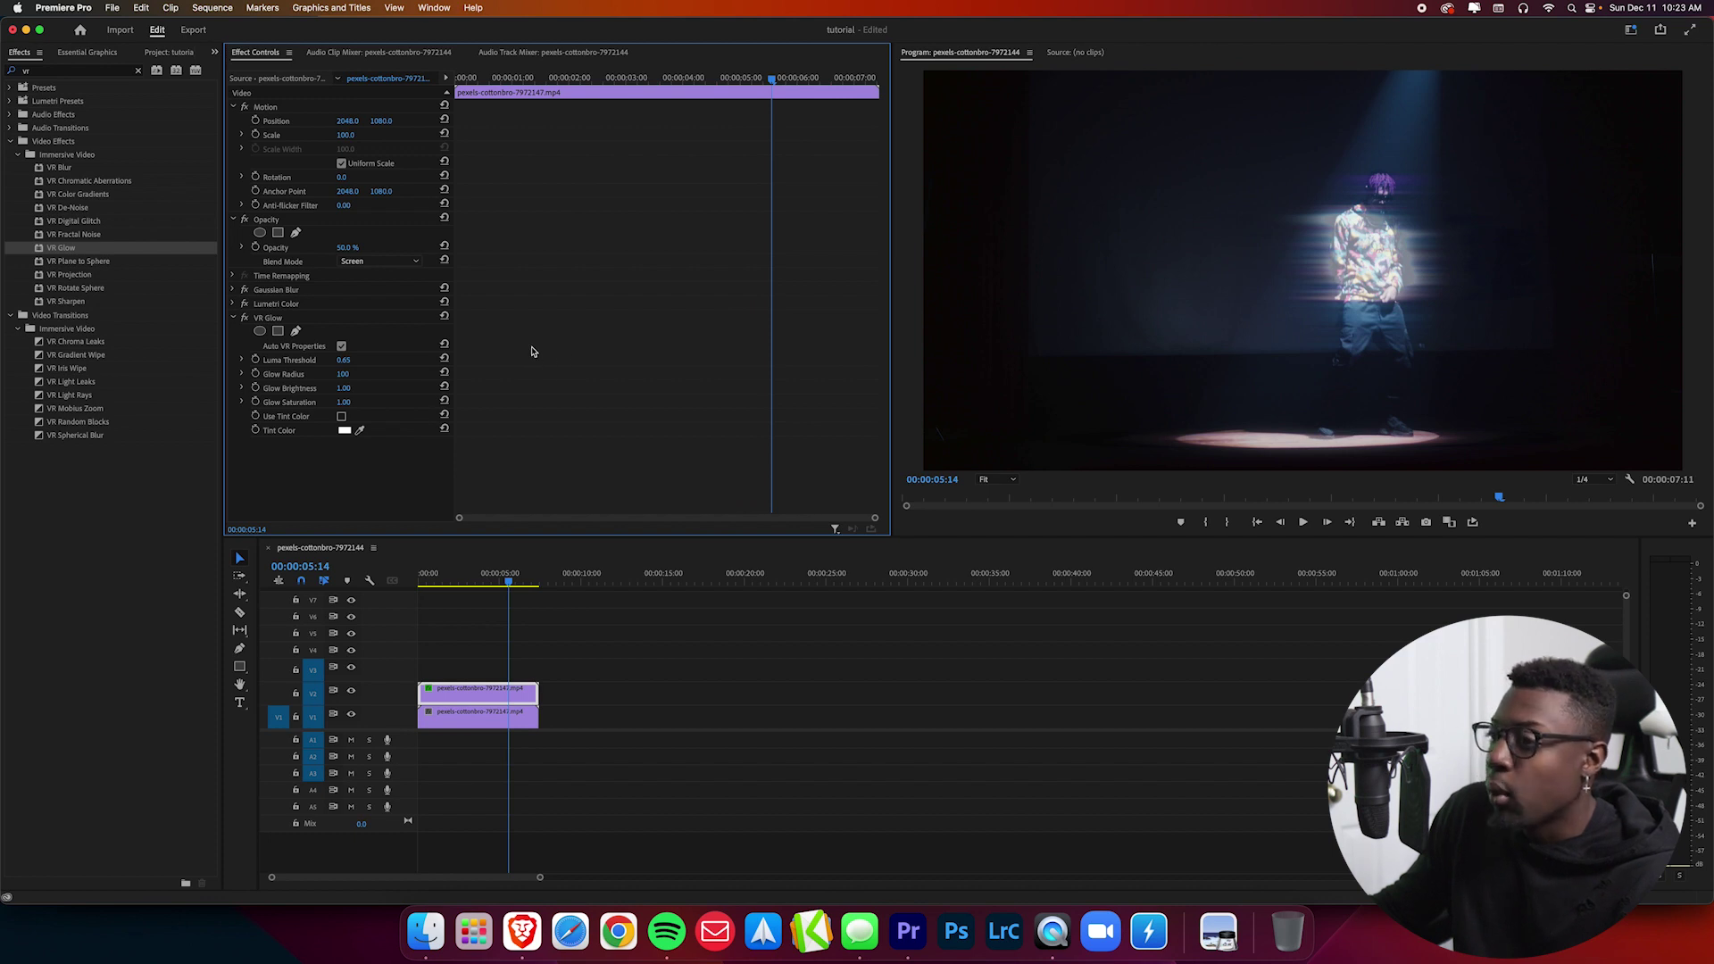
Increase the VR Glow radius on the upper clip to 350.
{"action": "left_click", "coordinate": [343, 374]}
{"action": "type", "text": "68"}
{"action": "key", "text": "Return"}
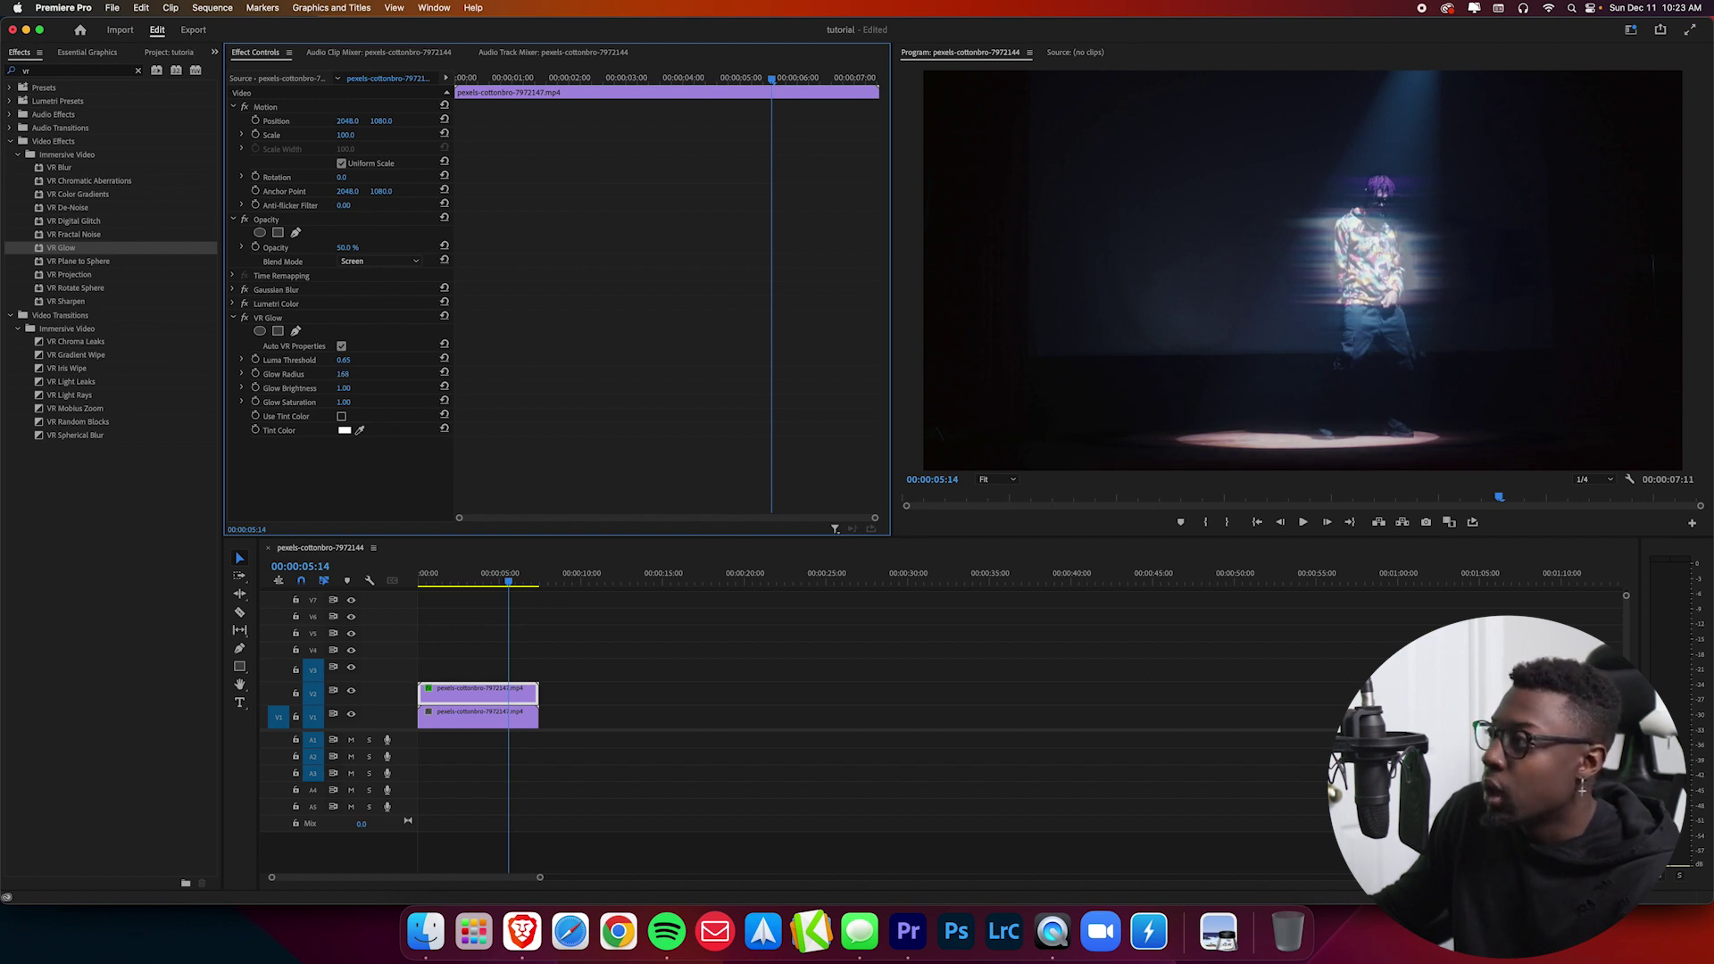
{"action": "left_click_drag", "start_coordinate": [344, 374], "coordinate": [352, 372]}
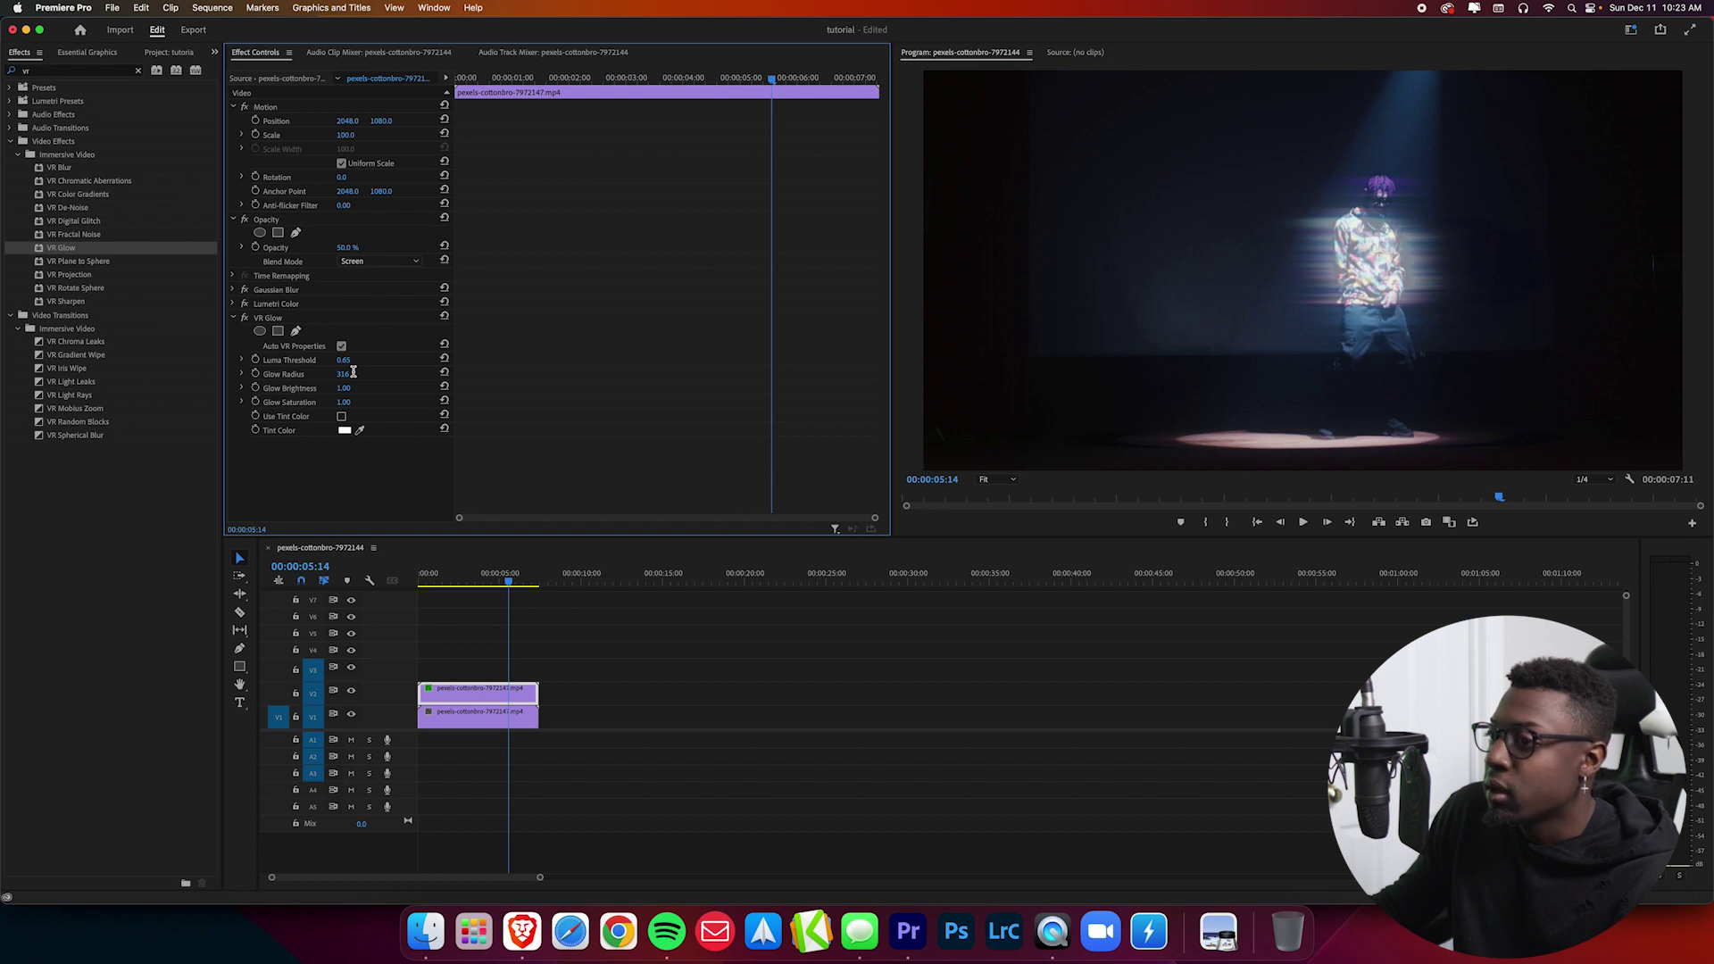
{"action": "left_click", "coordinate": [344, 373]}
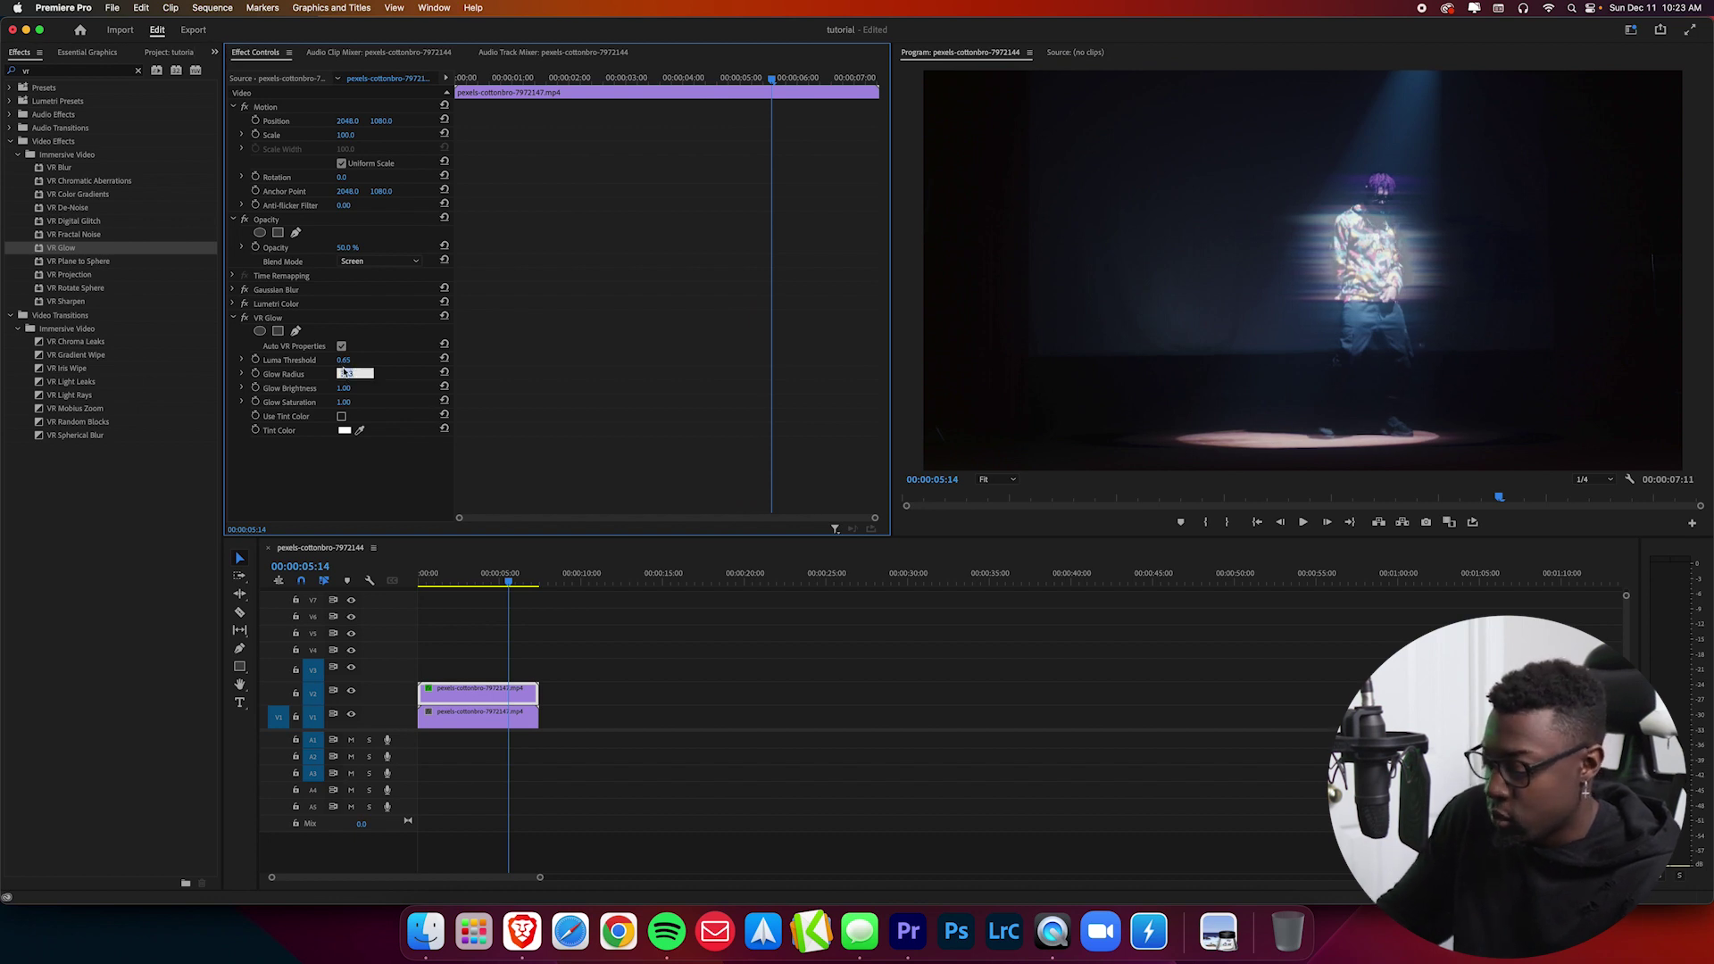
{"action": "type", "text": "350"}
{"action": "key", "text": "Return"}
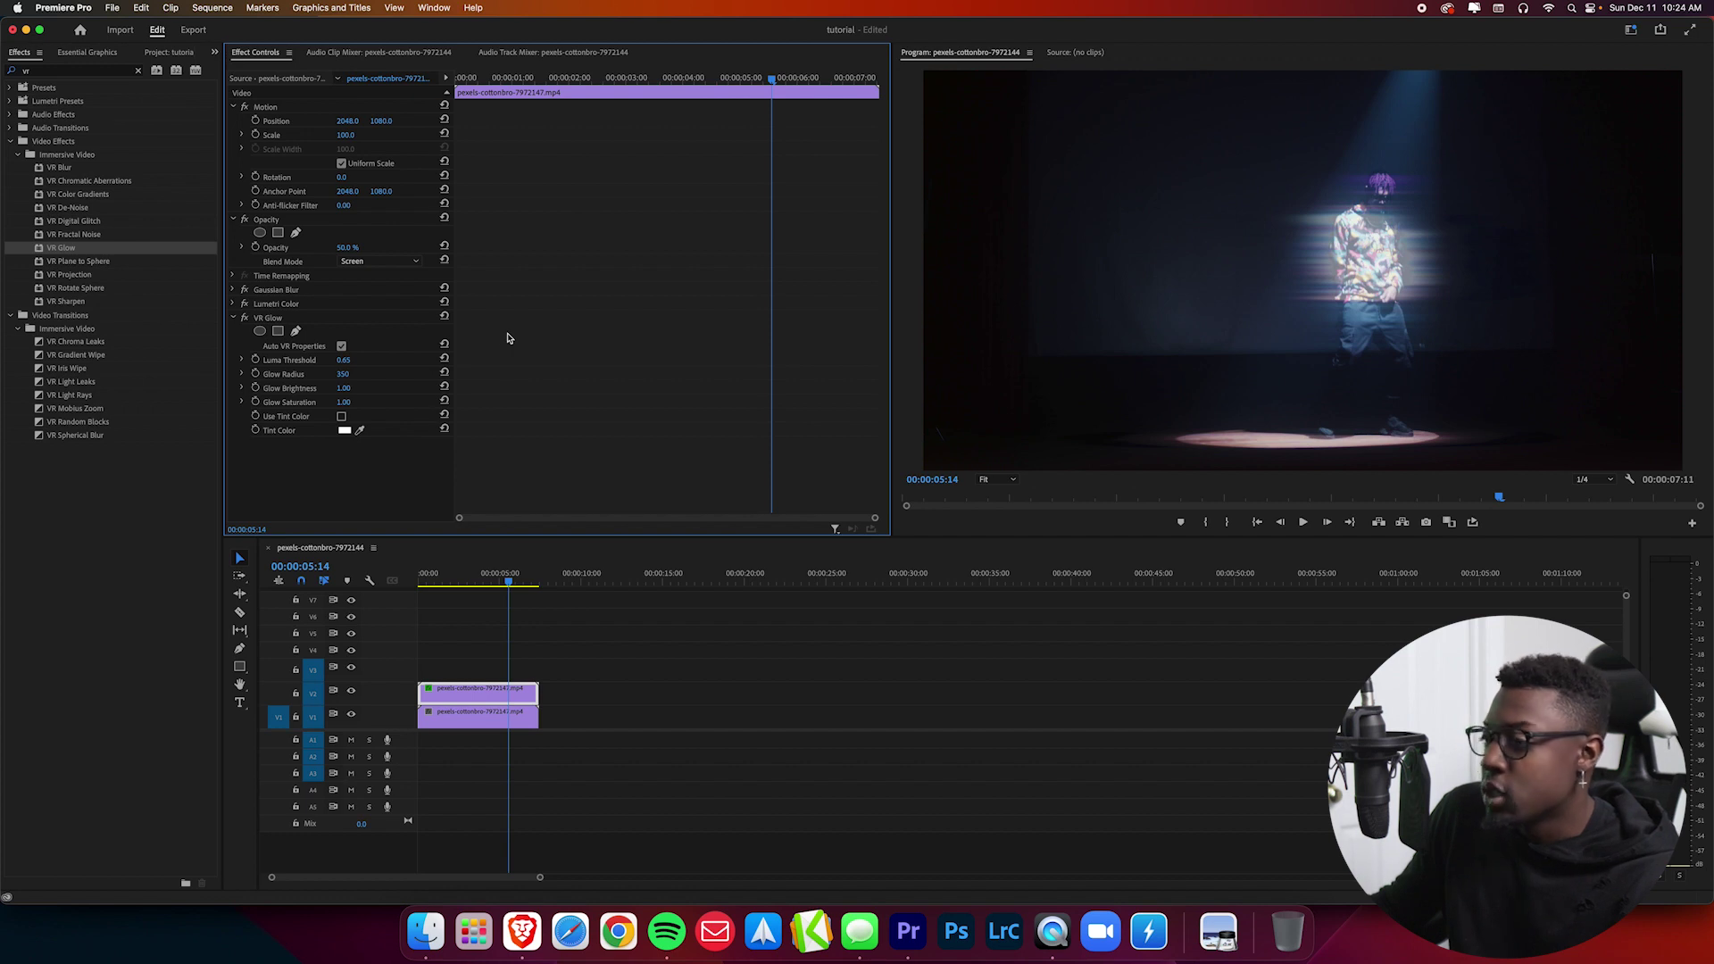
Try stronger VR Glow brightness values, including 3.7 and 1.5, and settle on a brightness of 1.1.
{"action": "left_click", "coordinate": [345, 388]}
{"action": "type", "text": "3.3"}
{"action": "key", "text": "Return"}
{"action": "left_click_drag", "start_coordinate": [345, 389], "coordinate": [356, 389]}
{"action": "left_click", "coordinate": [341, 389]}
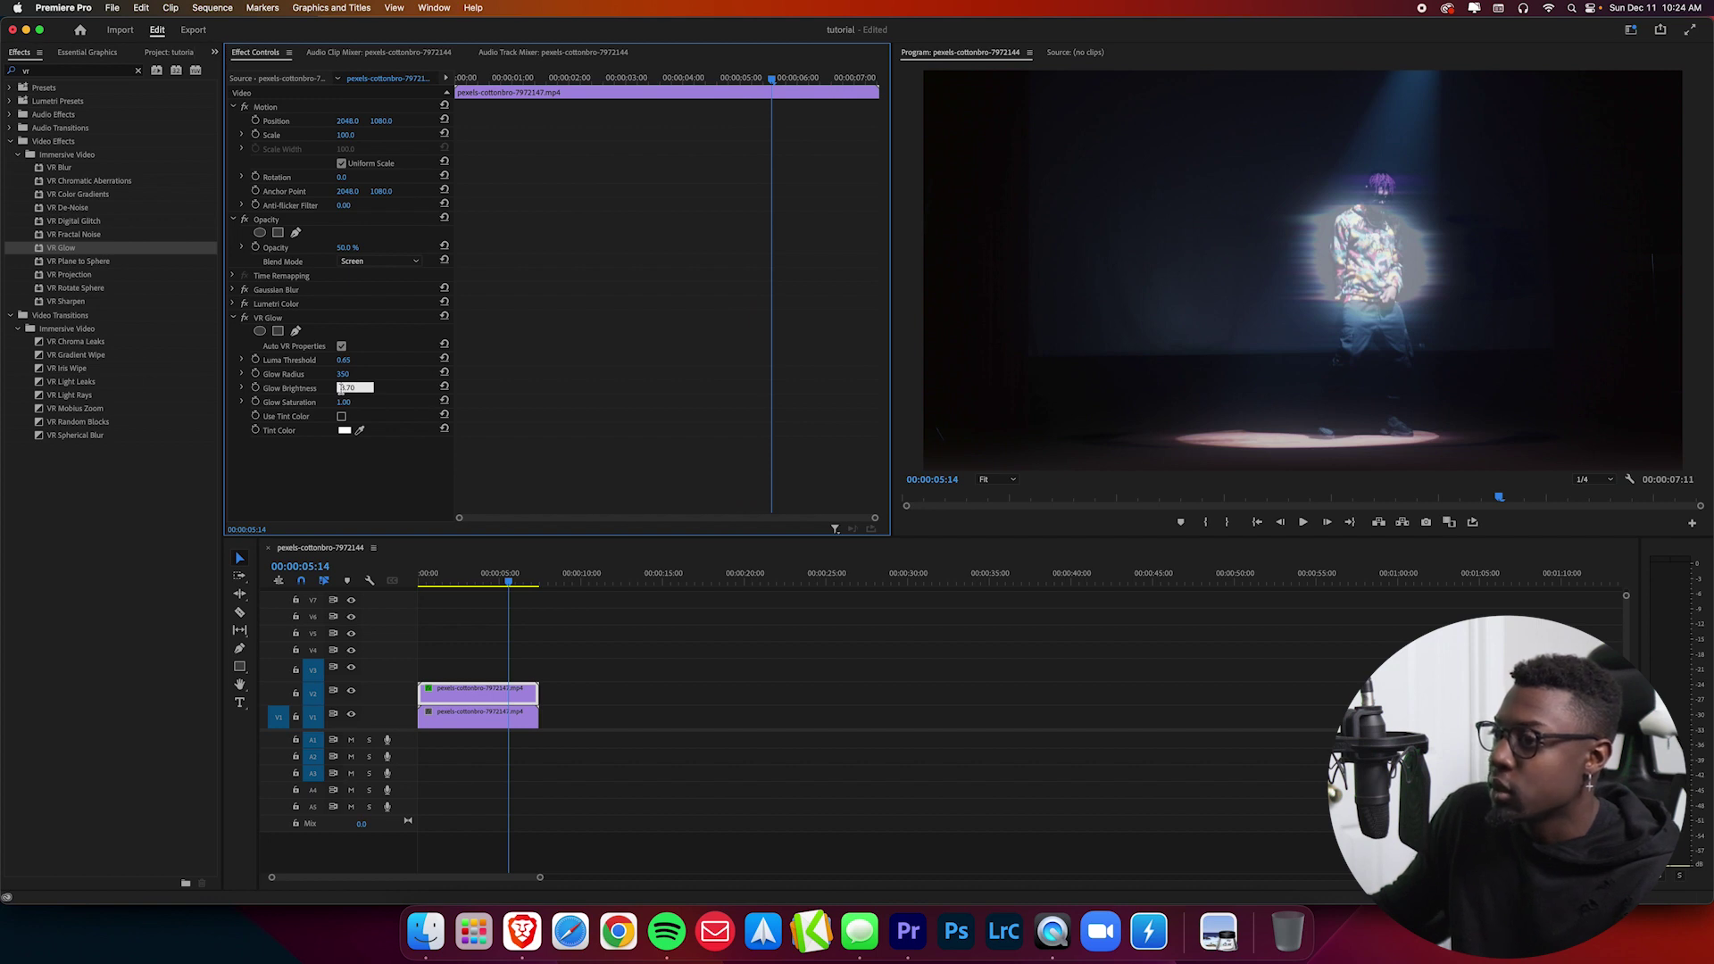
{"action": "left_click_drag", "start_coordinate": [341, 389], "coordinate": [364, 389]}
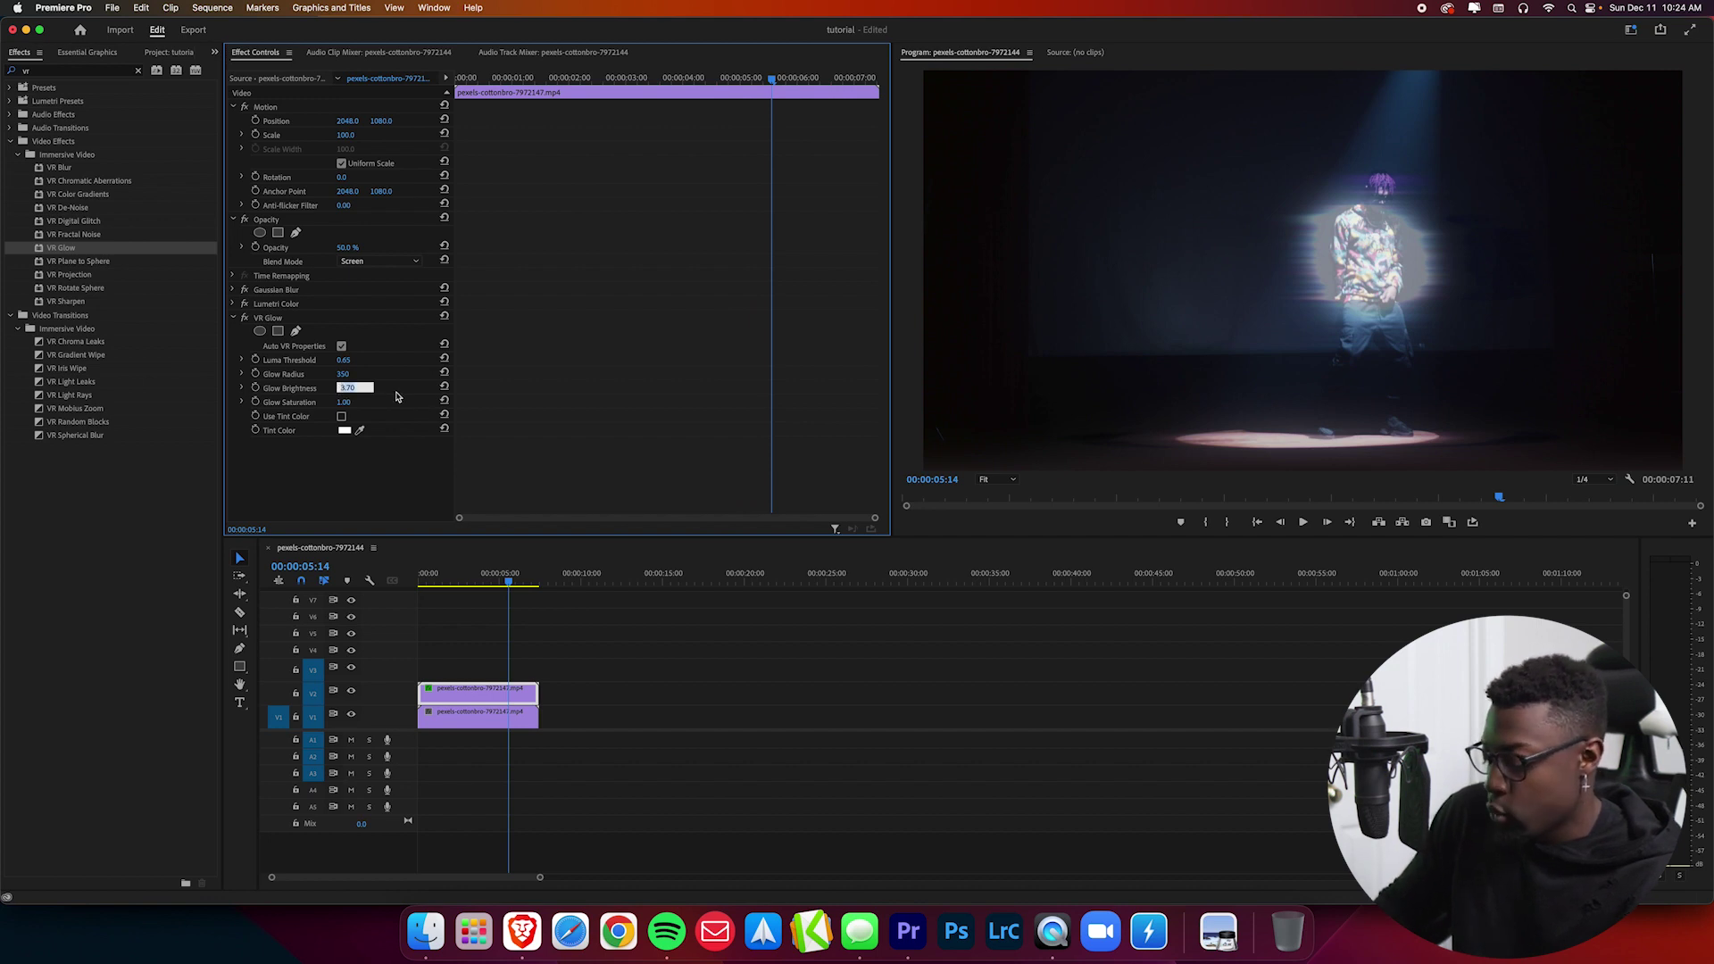
{"action": "type", "text": "1.5"}
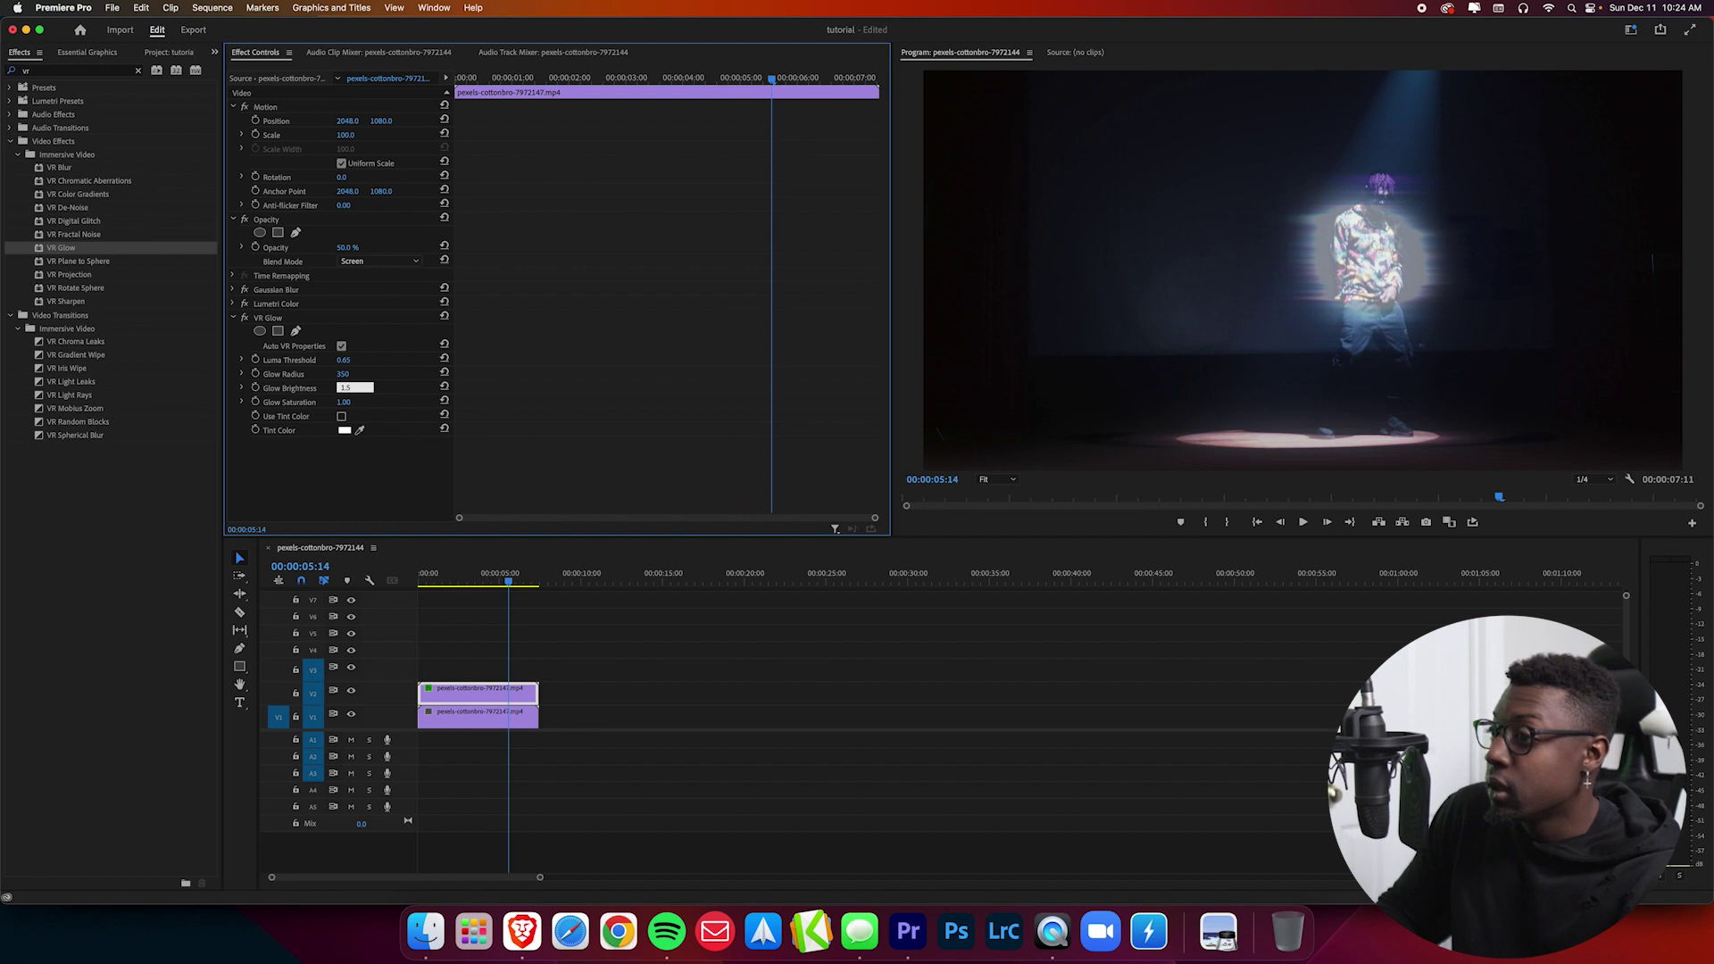
{"action": "key", "text": "Return"}
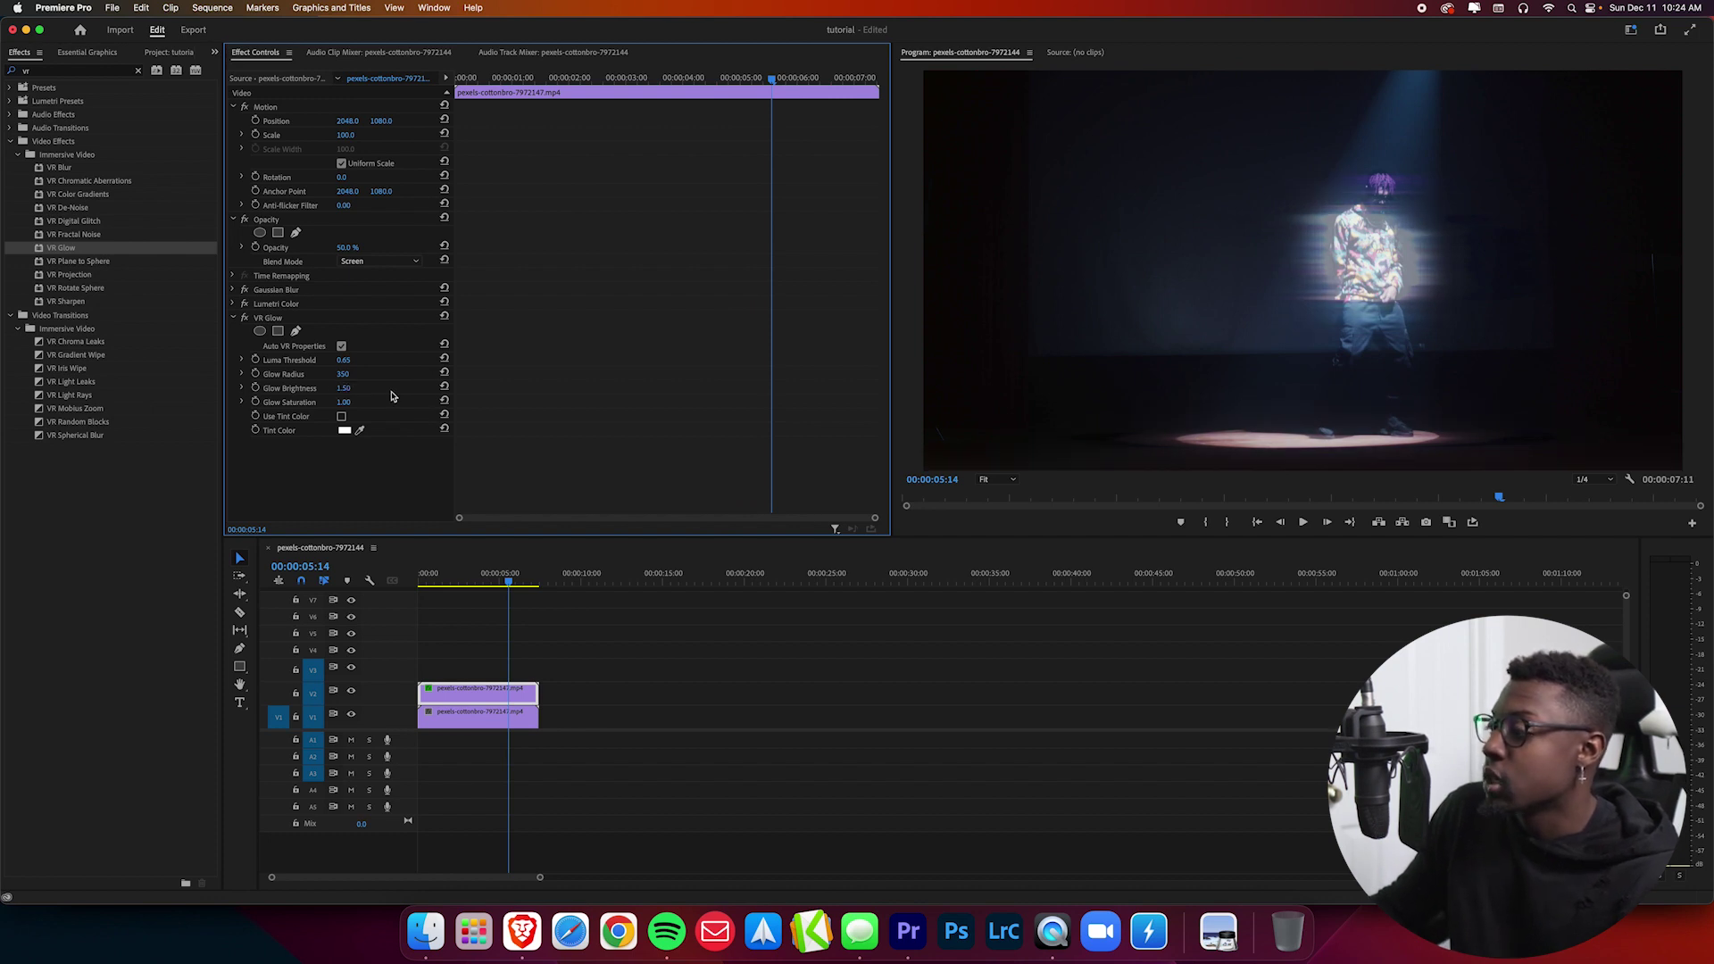
{"action": "left_click", "coordinate": [348, 388]}
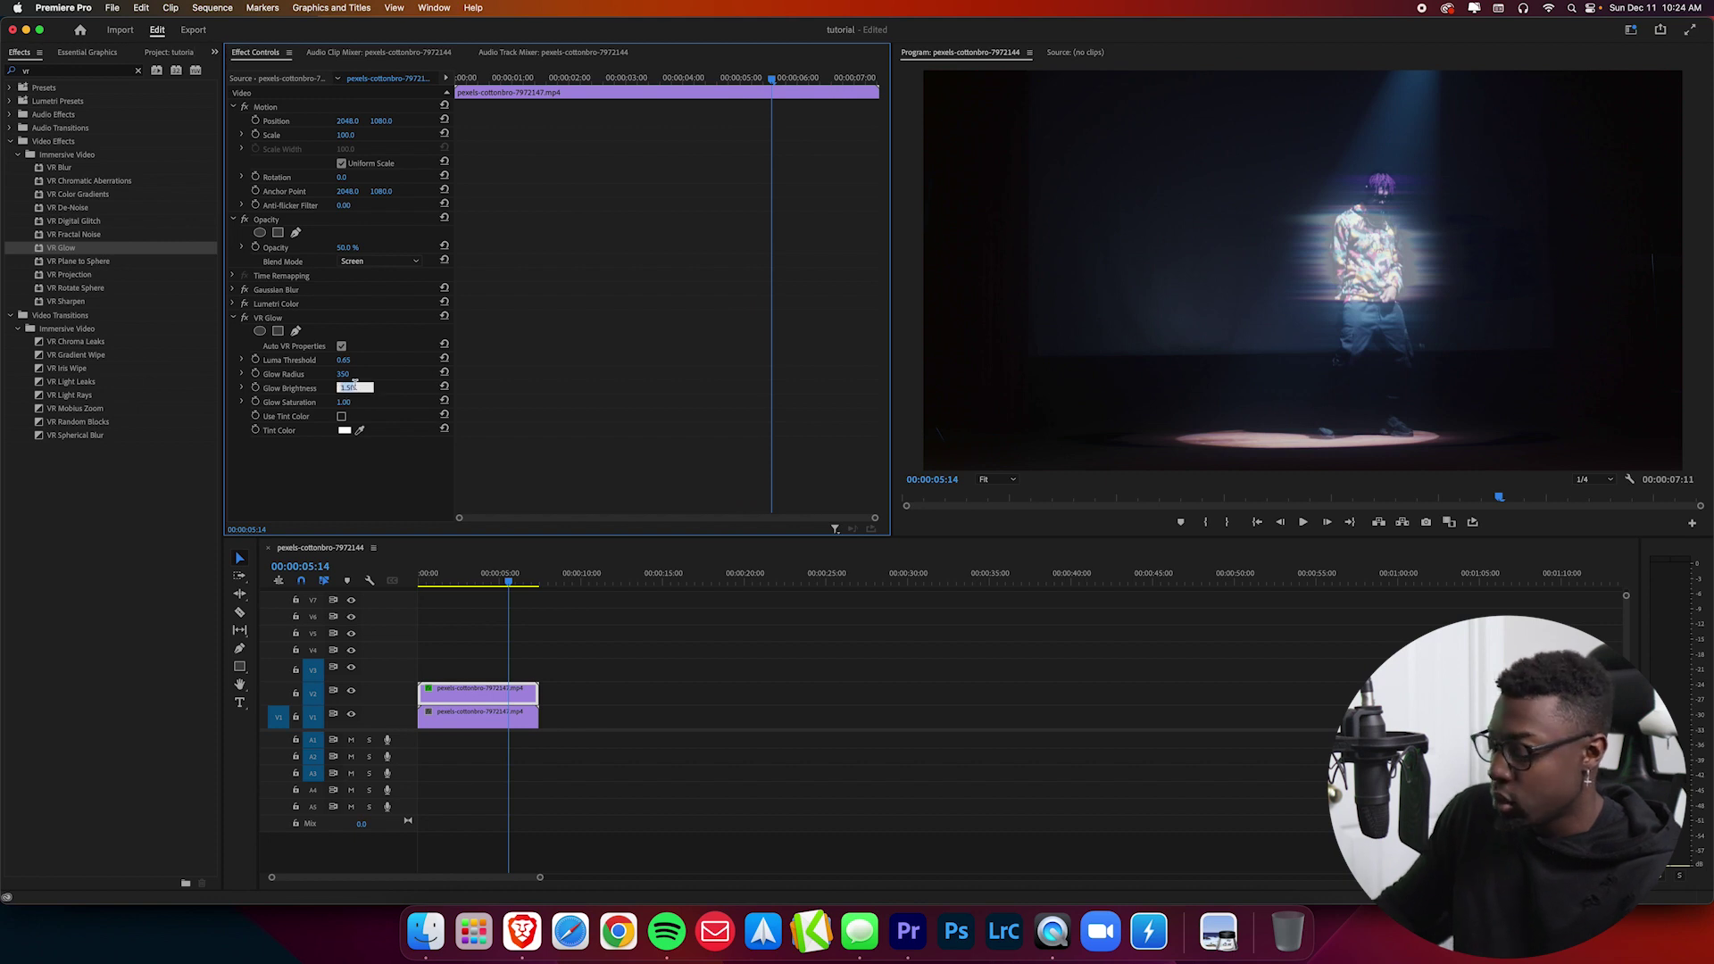
{"action": "type", "text": "1"}
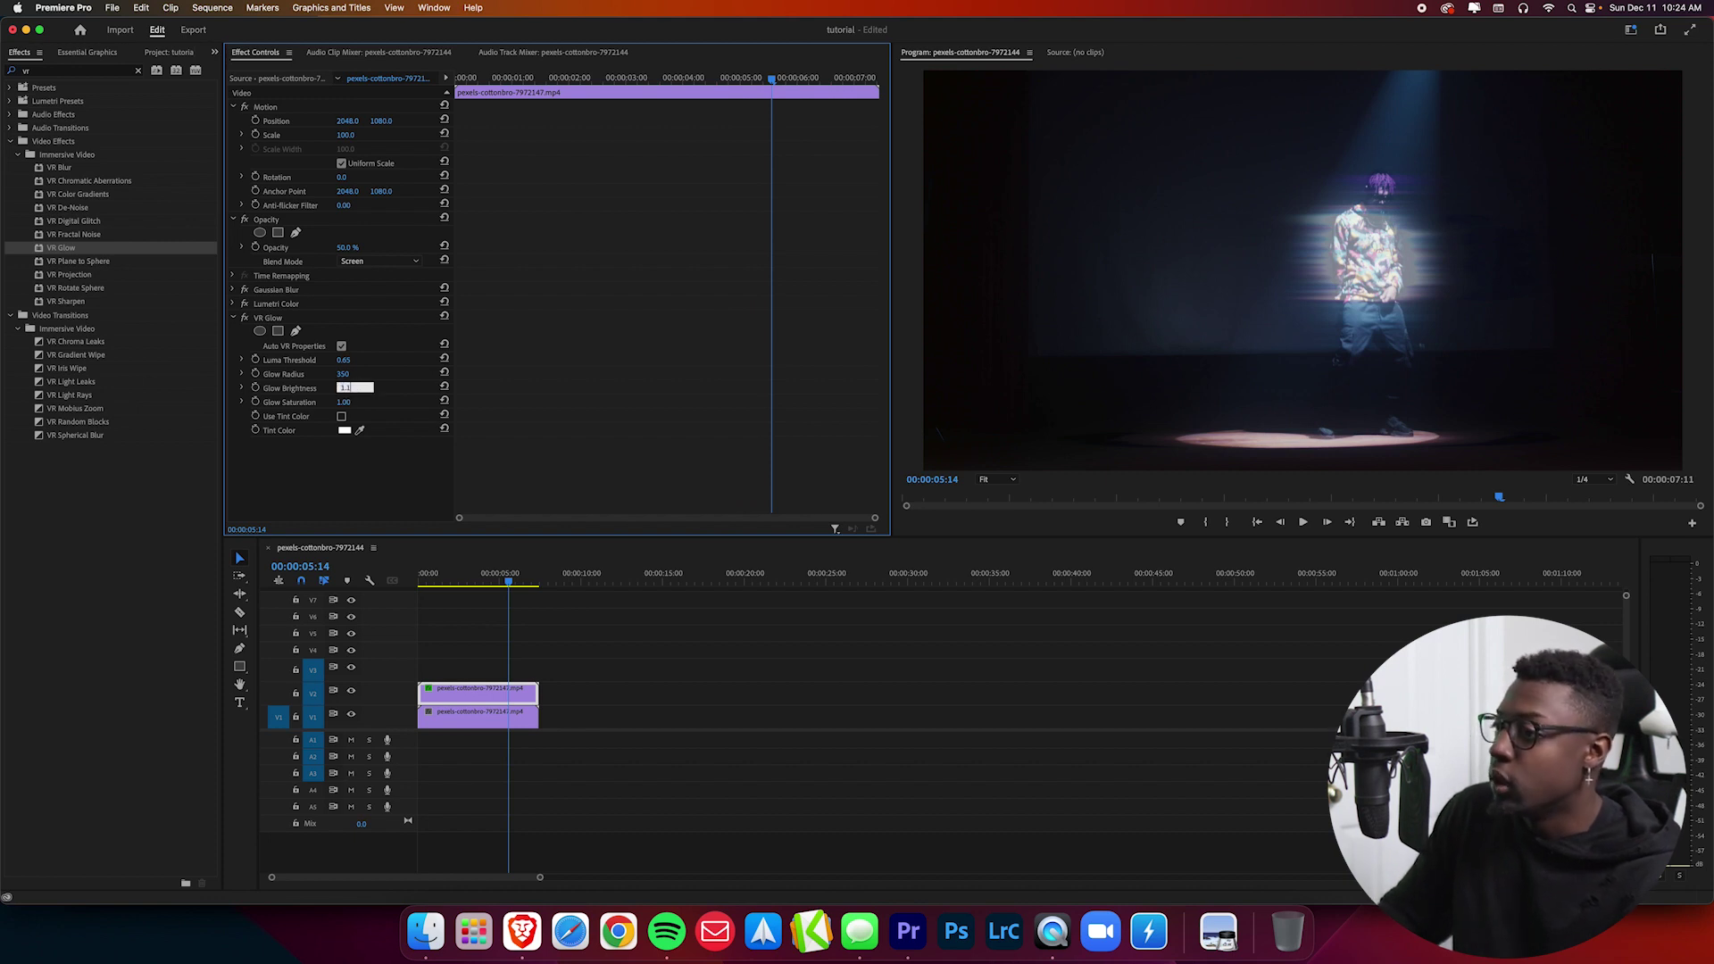
{"action": "key", "text": "Return"}
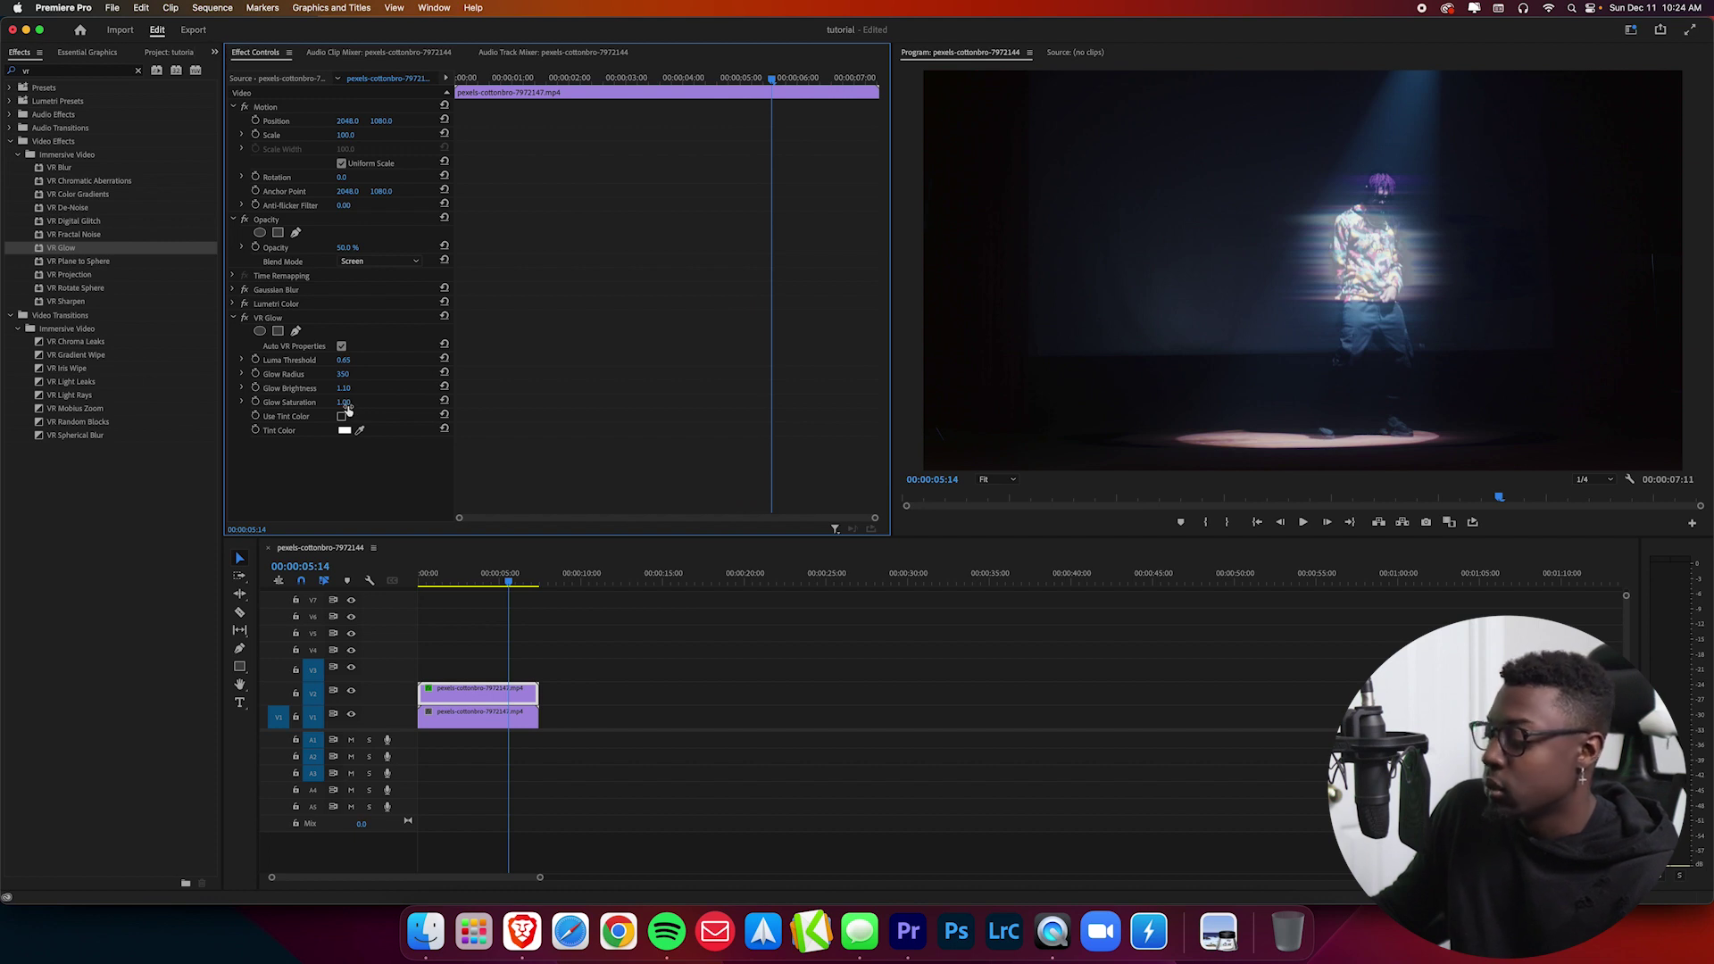
Experiment with the VR Glow saturation and set it to 5.5.
{"action": "left_click", "coordinate": [343, 403]}
{"action": "type", "text": "8.3"}
{"action": "key", "text": "Return"}
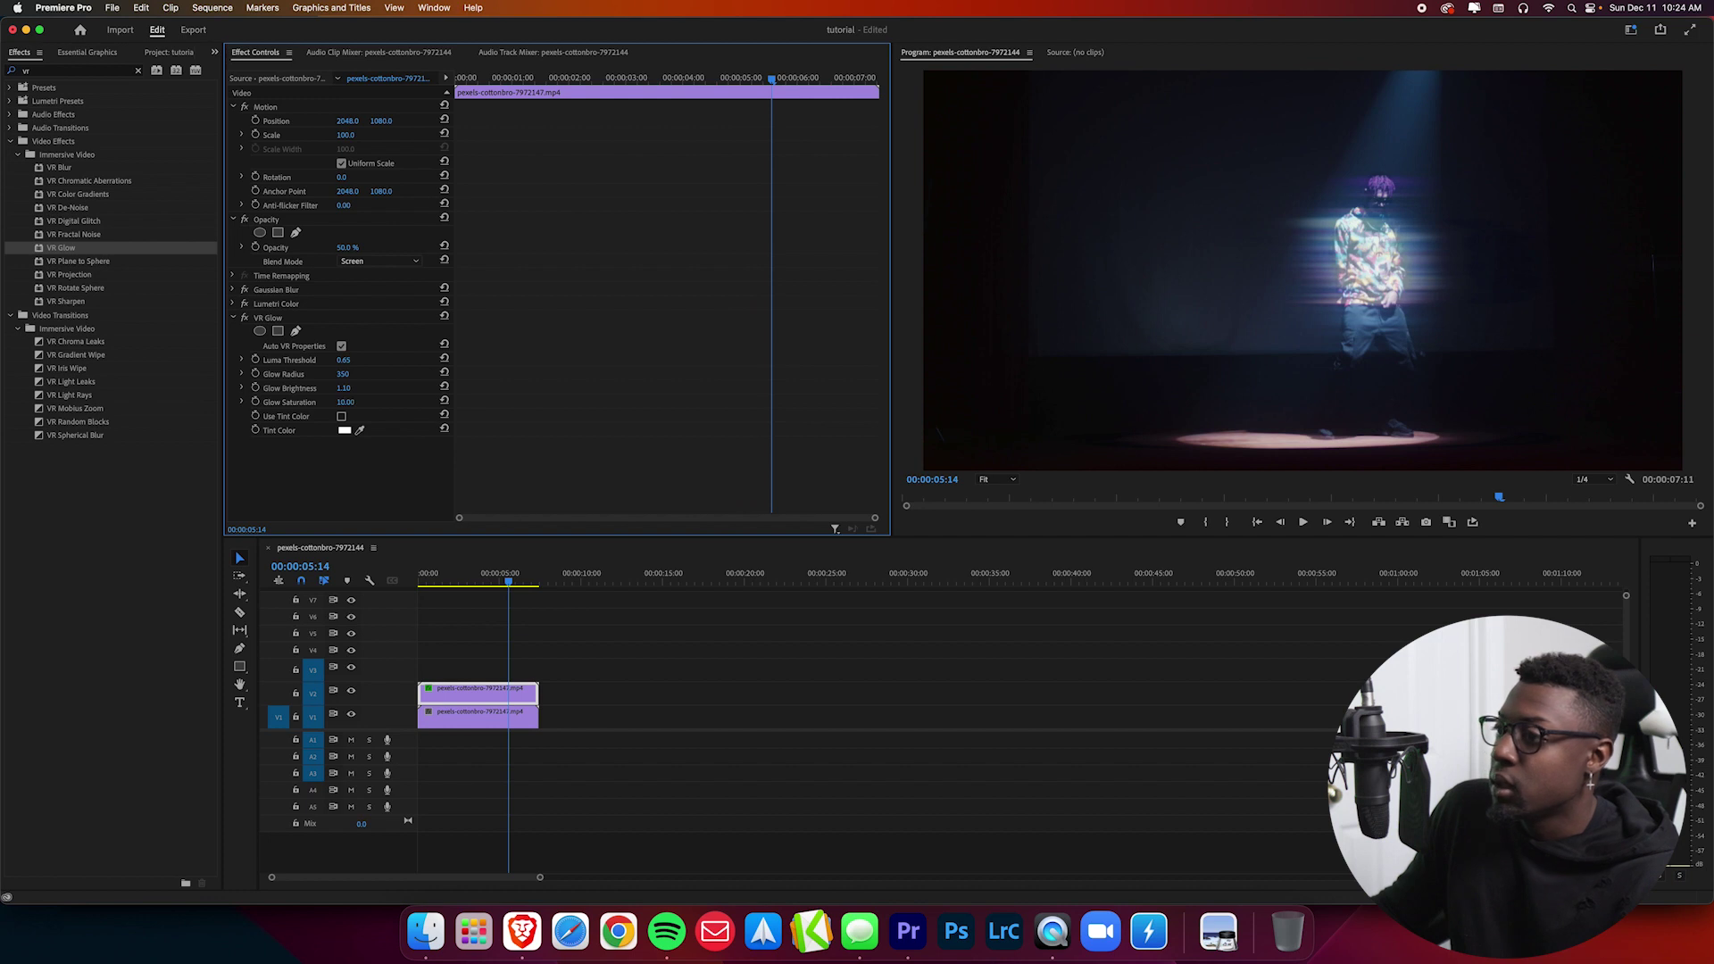
{"action": "left_click_drag", "start_coordinate": [346, 402], "coordinate": [346, 403]}
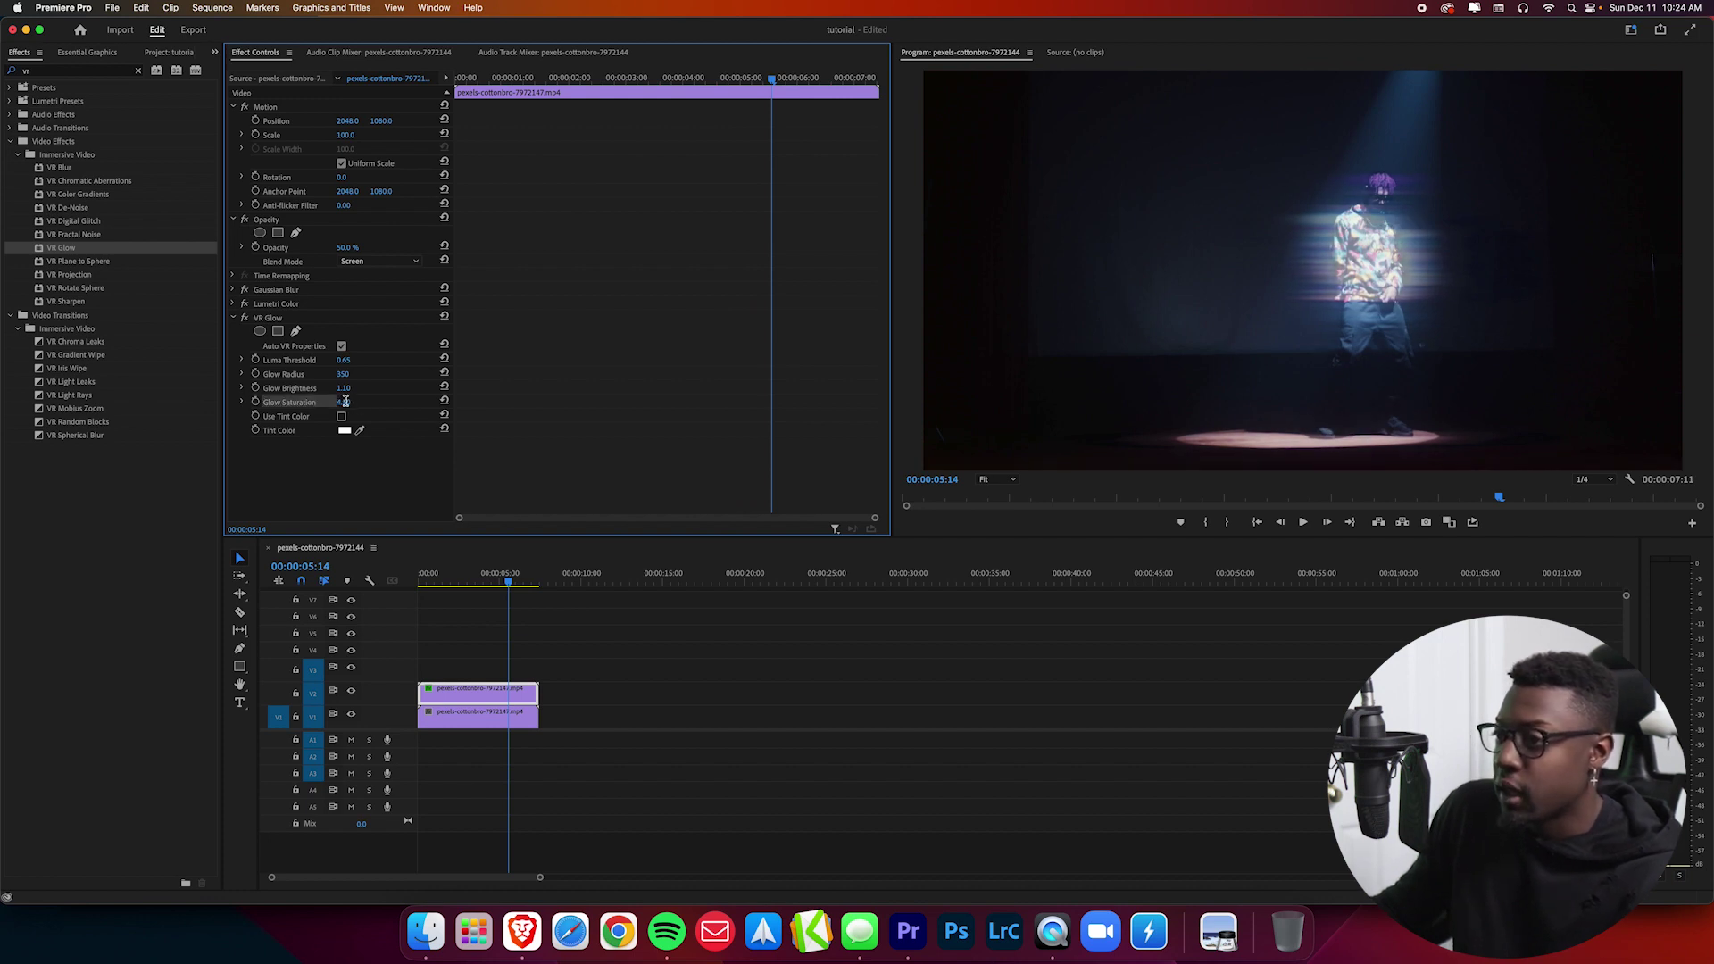
{"action": "left_click", "coordinate": [345, 403]}
{"action": "type", "text": "5.5"}
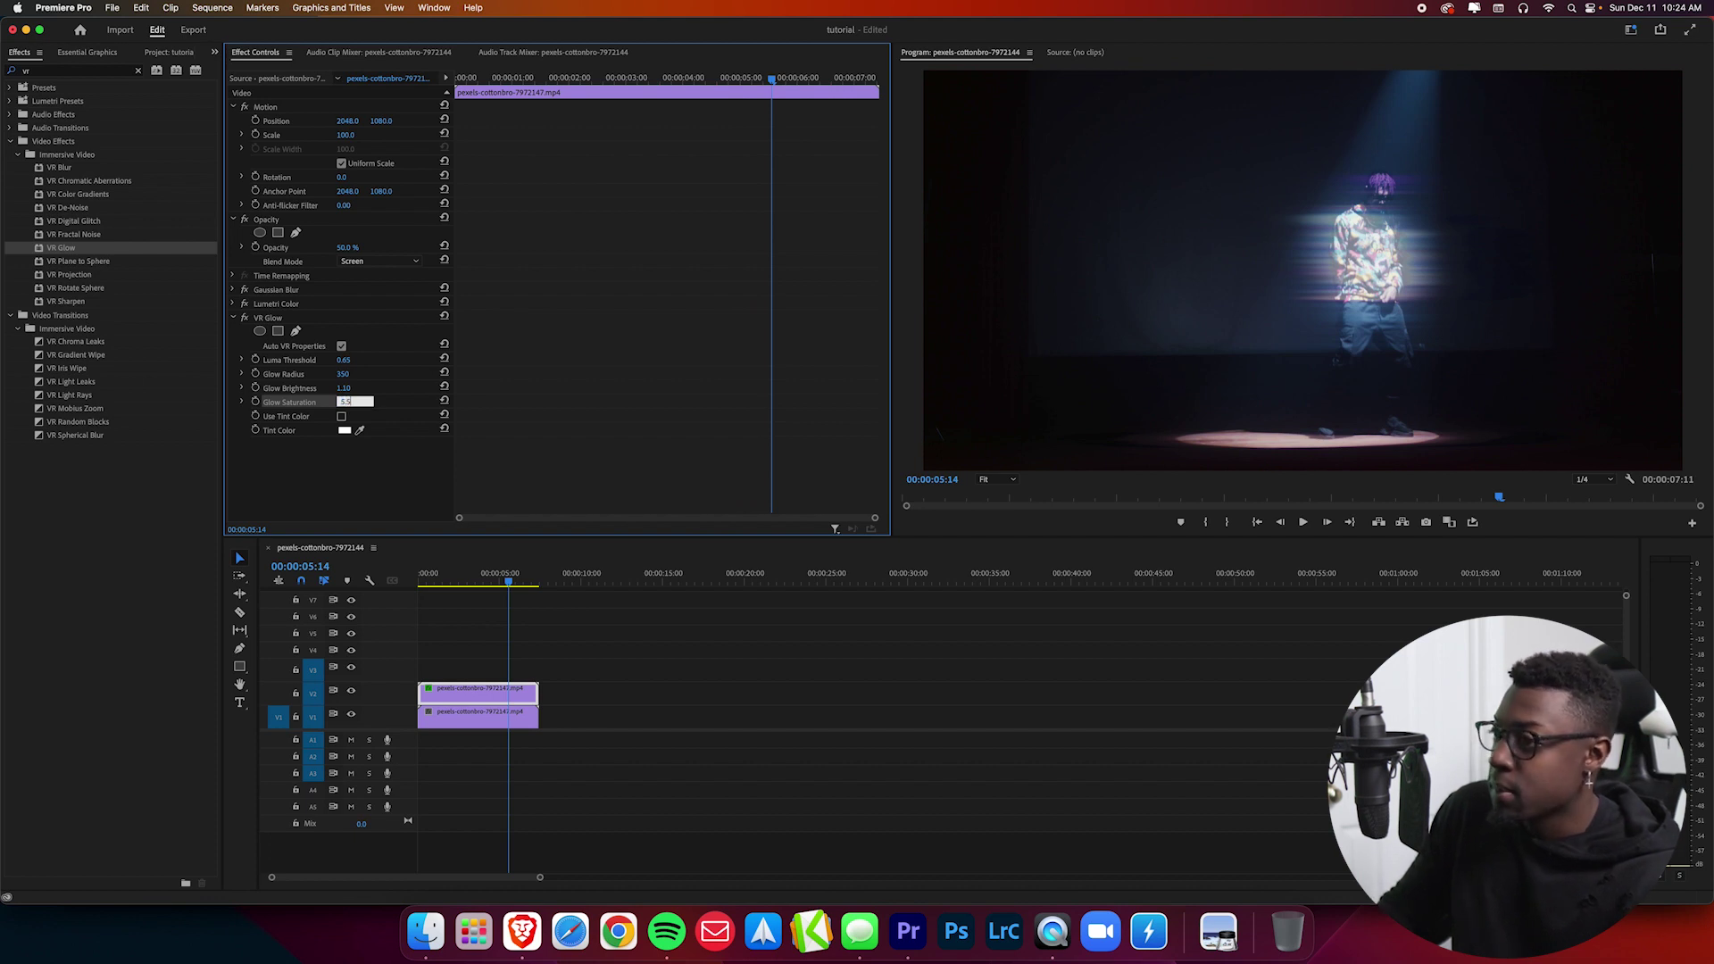
{"action": "key", "text": "Return"}
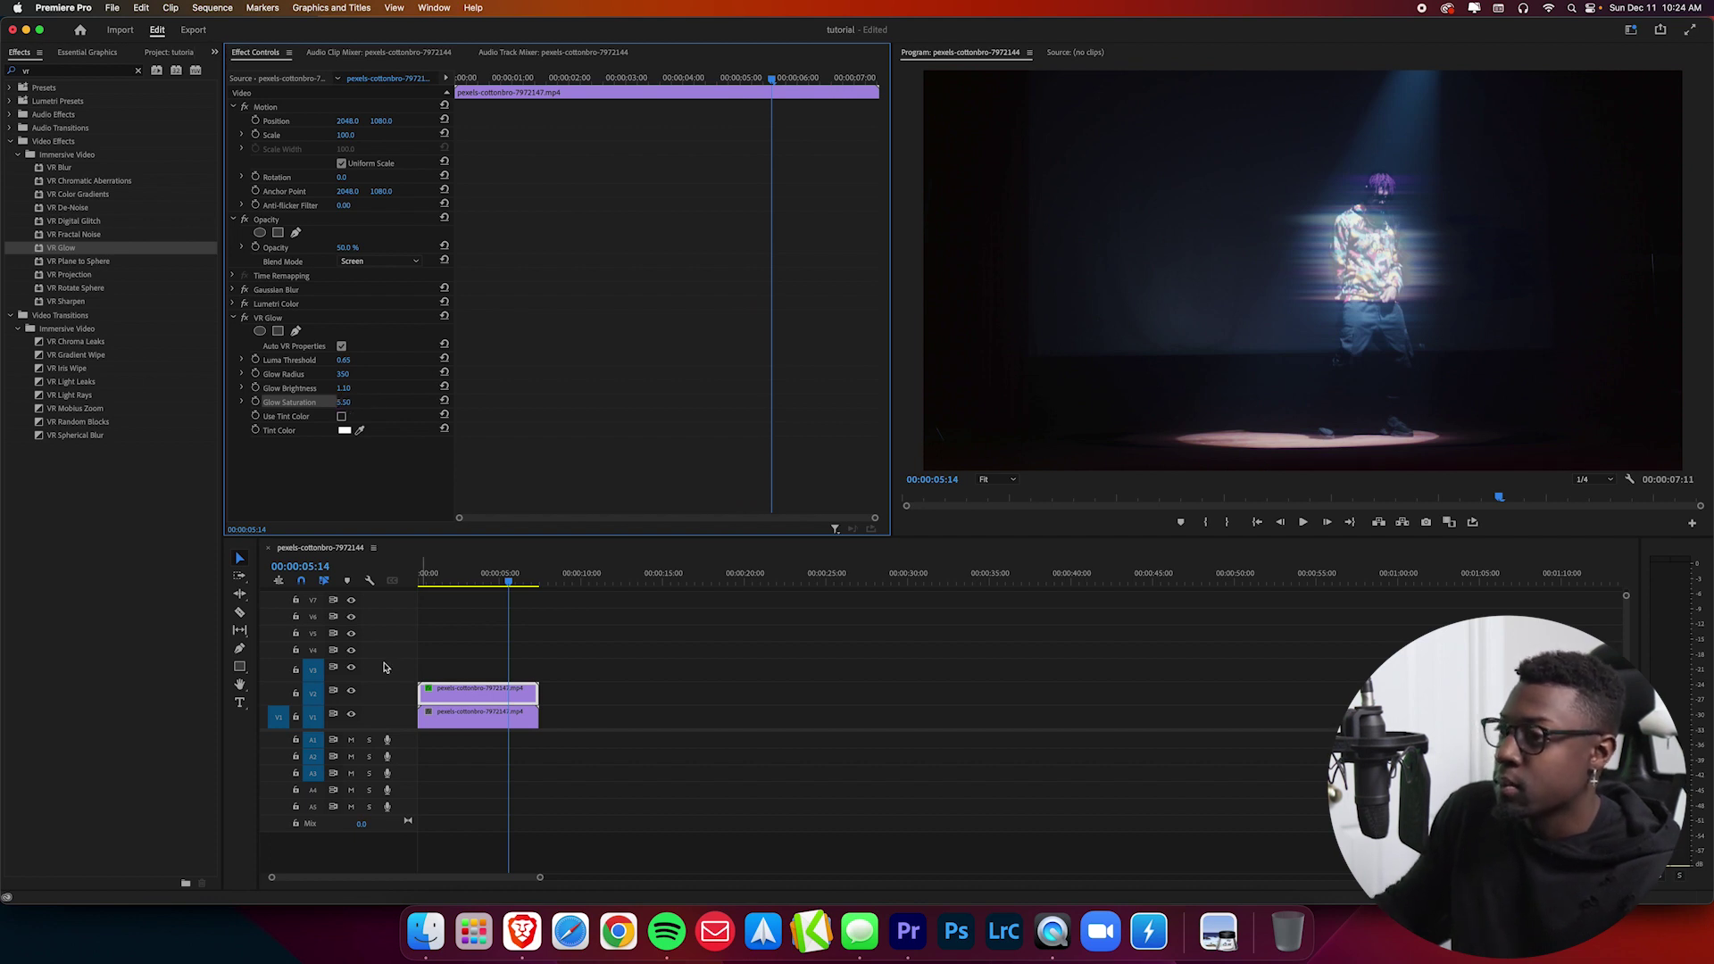
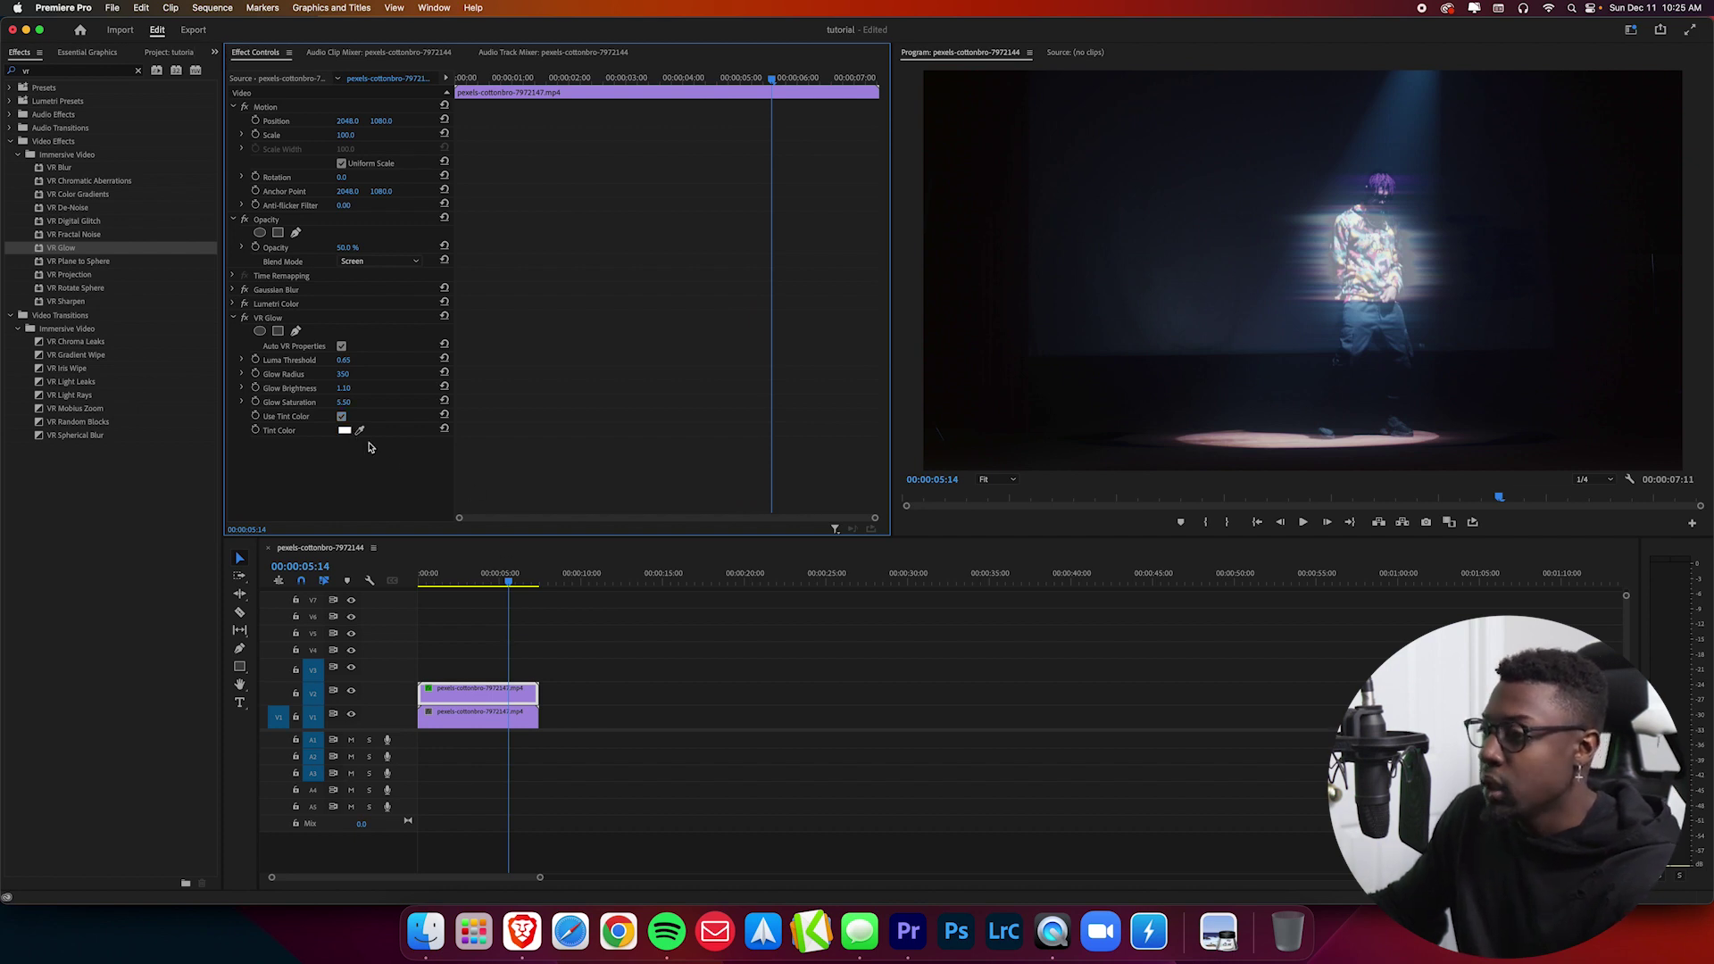
Change the VR Glow tint color to a fully saturated red.
{"action": "left_click", "coordinate": [345, 431]}
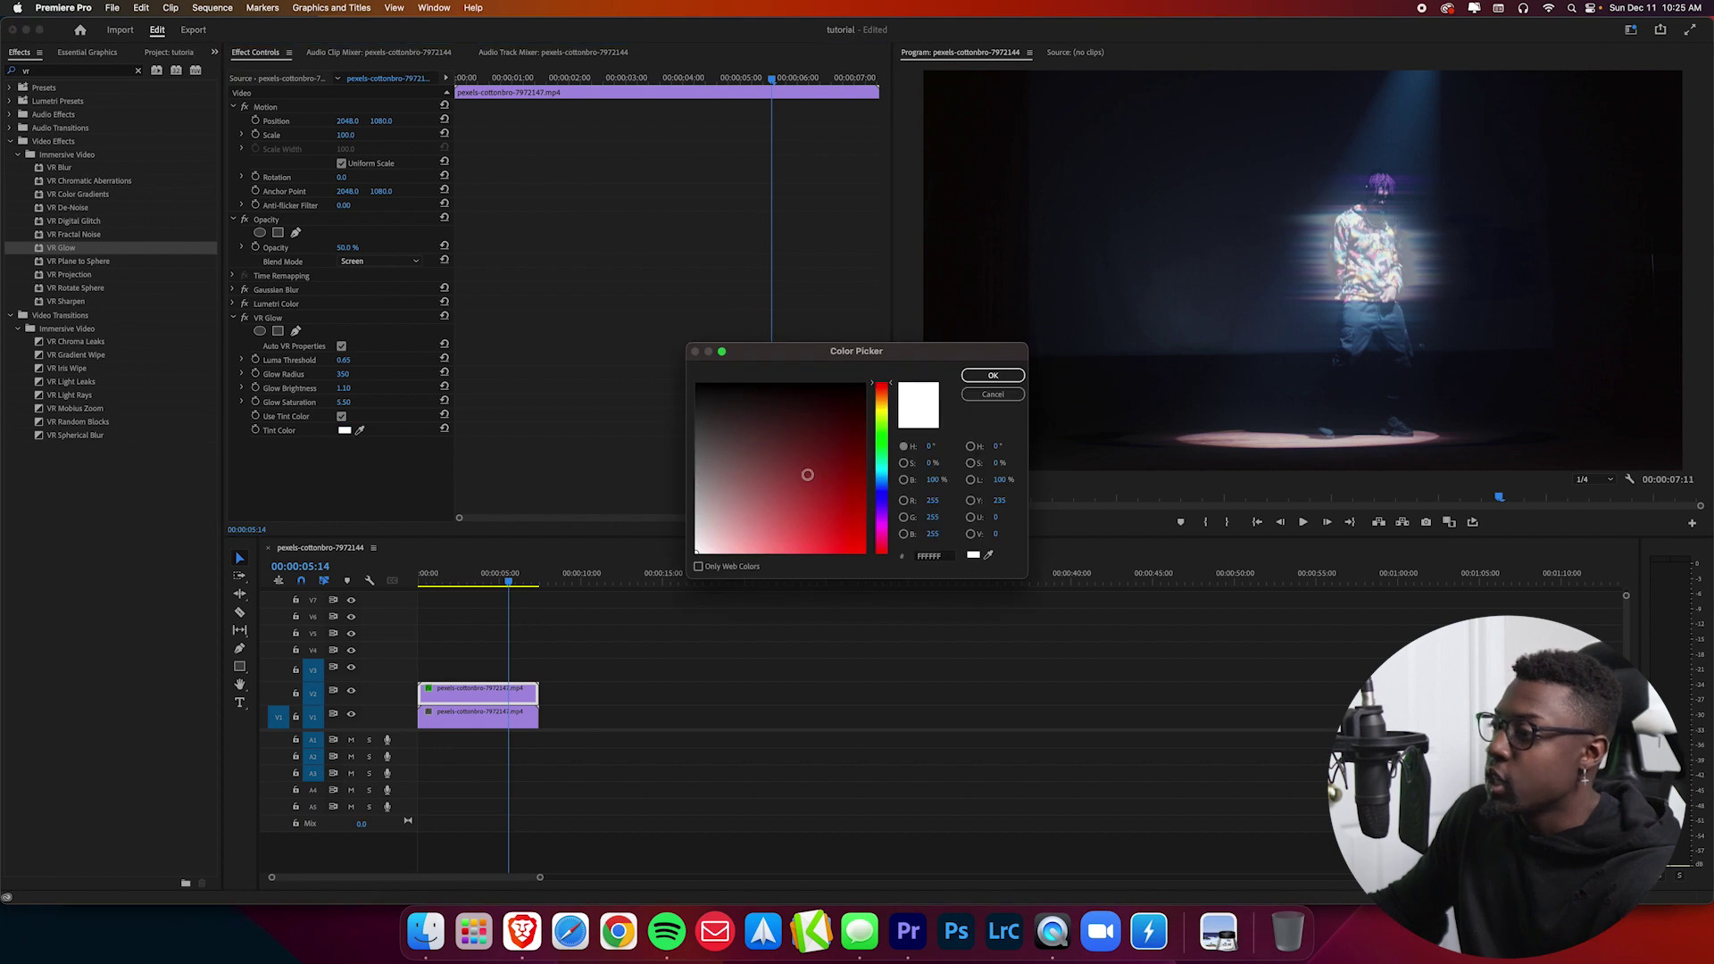
{"action": "left_click_drag", "start_coordinate": [809, 475], "coordinate": [842, 657]}
{"action": "left_click", "coordinate": [1007, 379]}
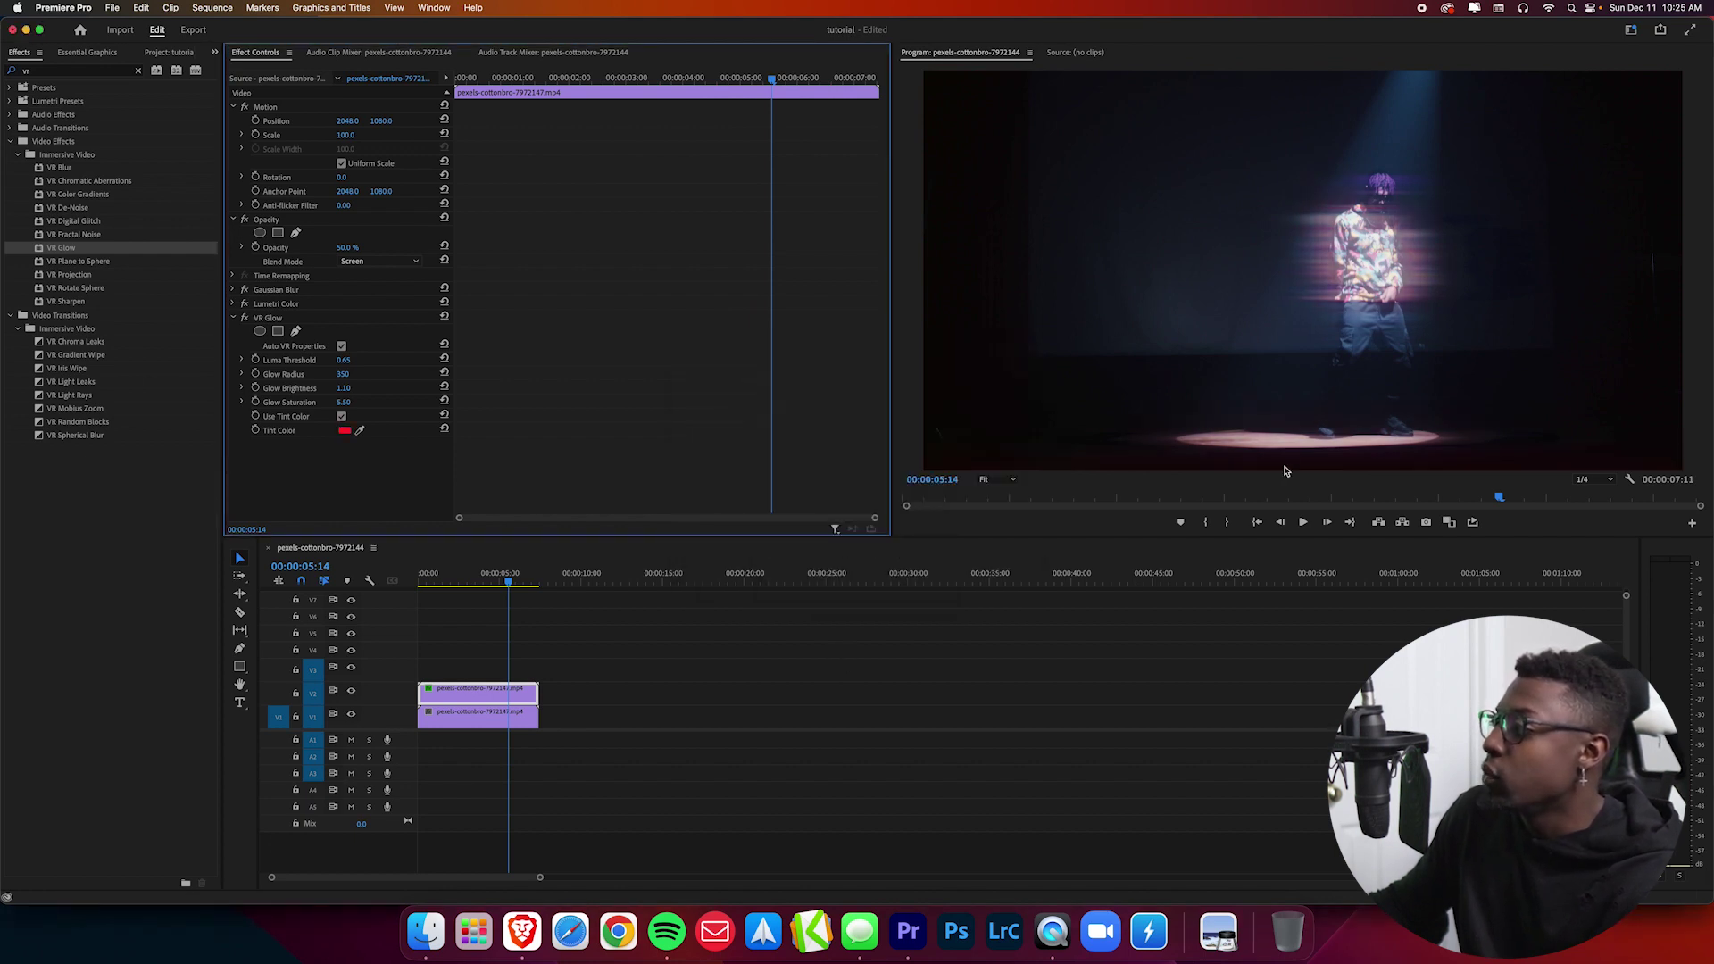
Play the sequence from near its start to preview the red-tinted glow on the dancer.
{"action": "left_click", "coordinate": [482, 582]}
{"action": "key", "text": "space"}
{"action": "key", "text": "space"}
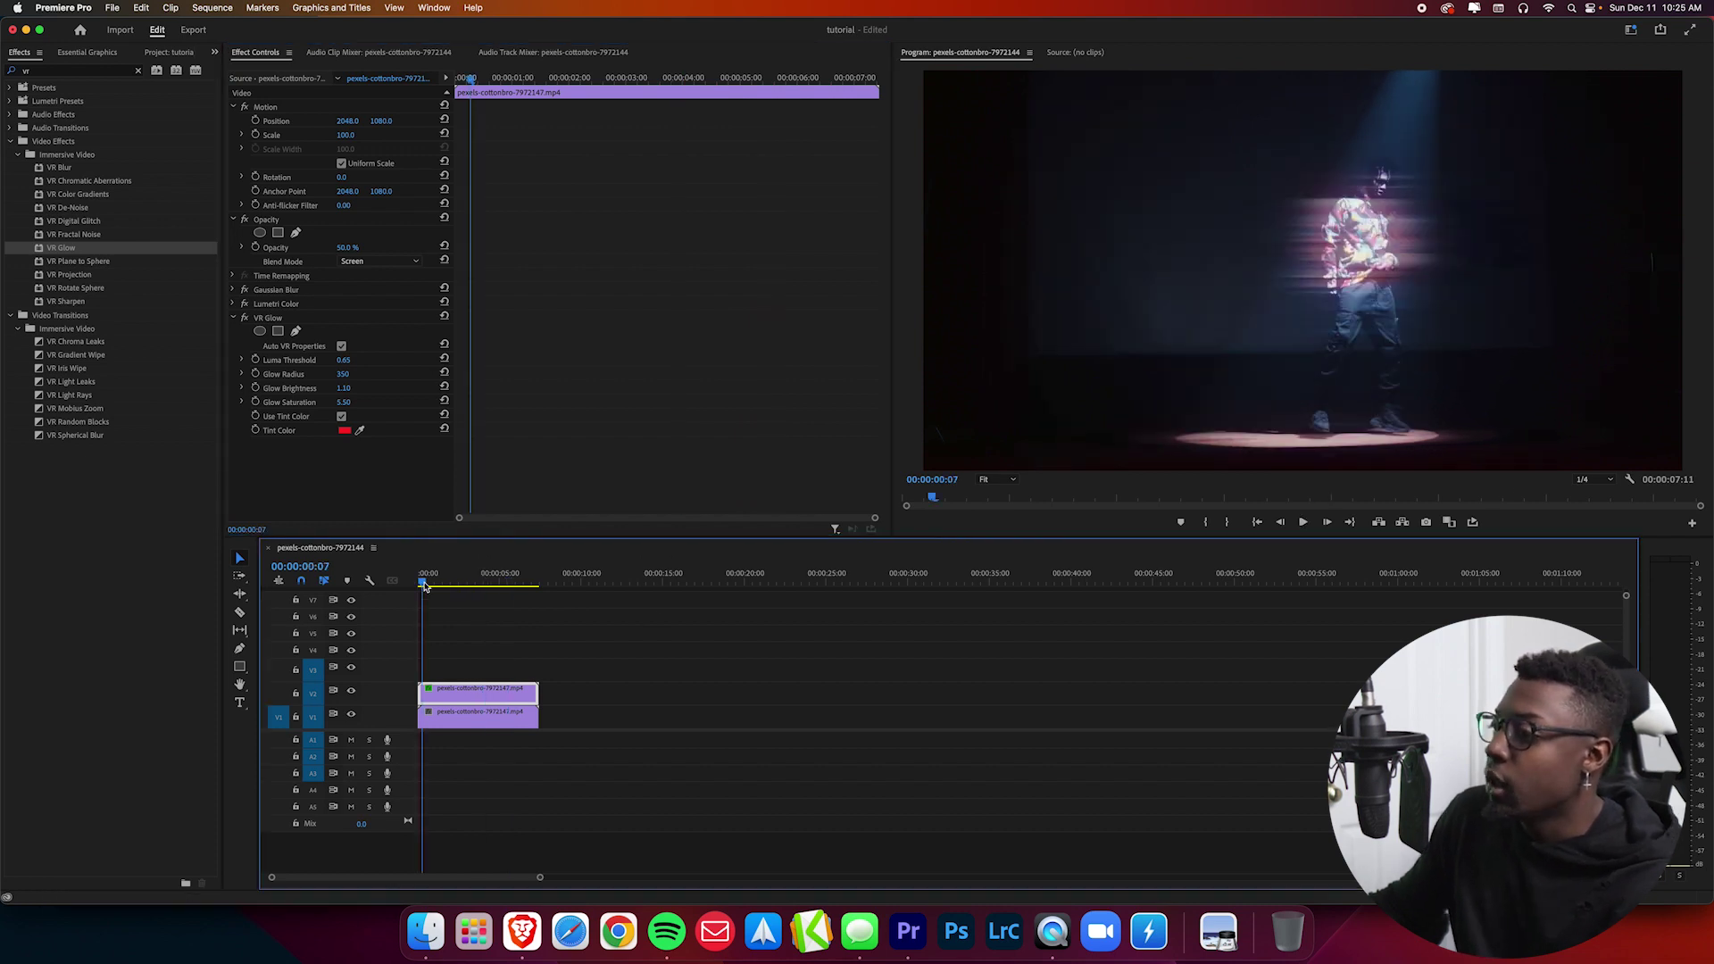
{"action": "left_click", "coordinate": [423, 583]}
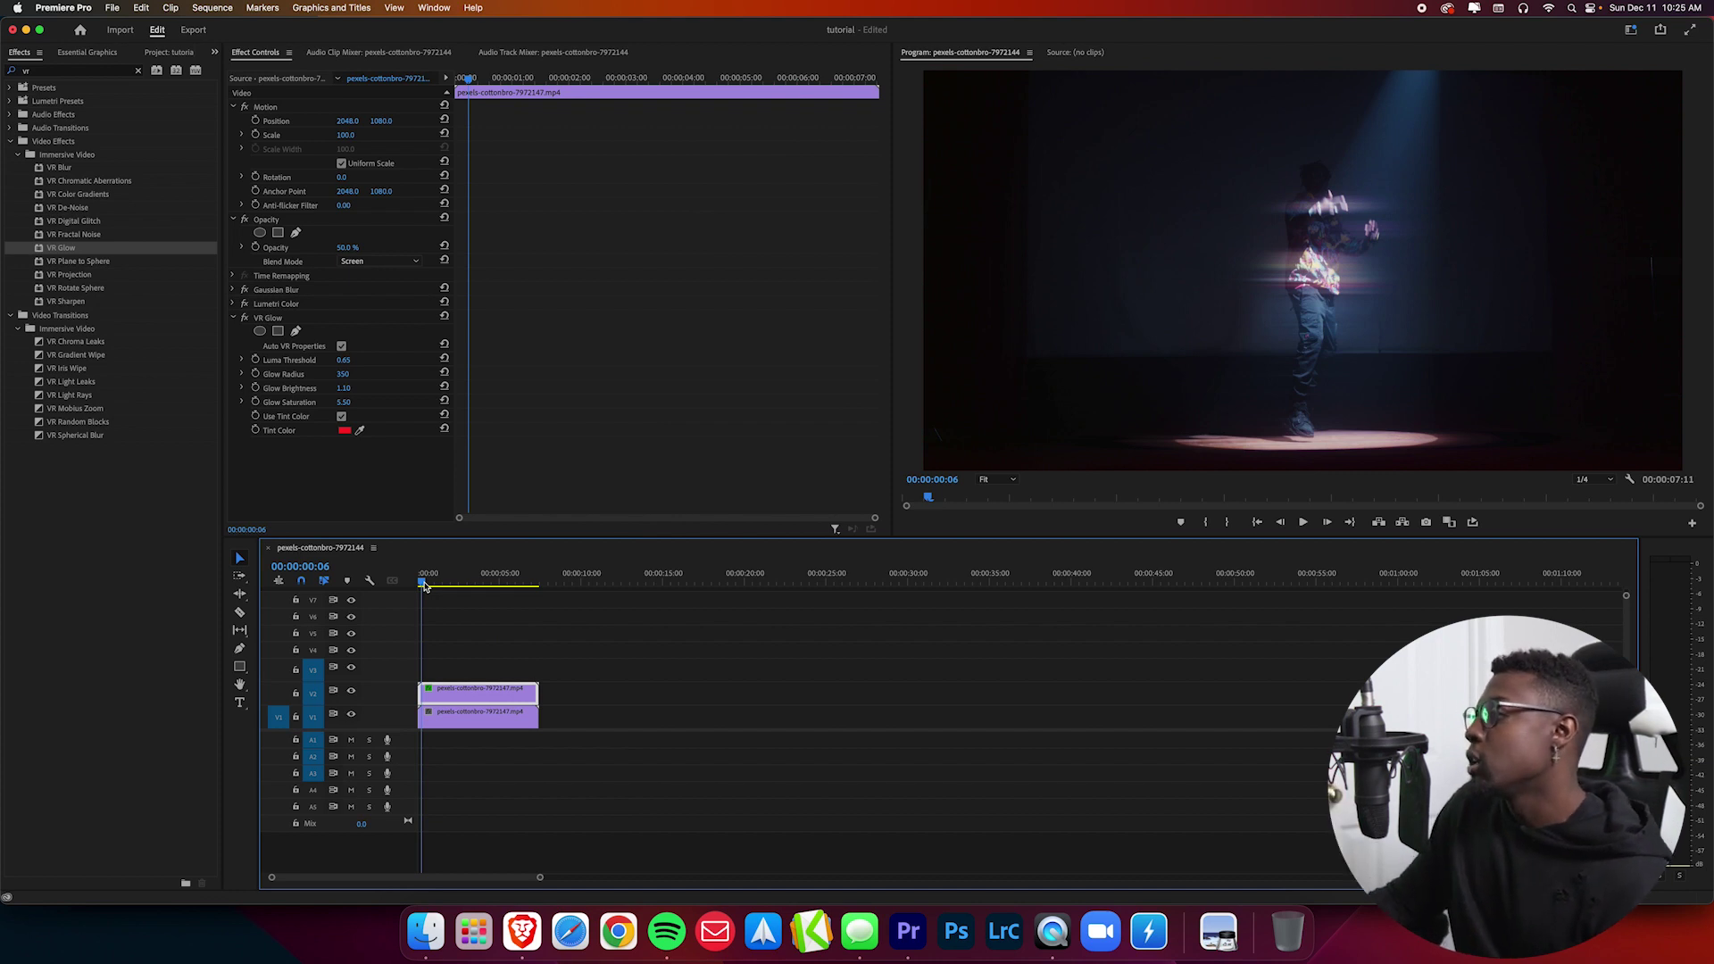
{"action": "key", "text": "space"}
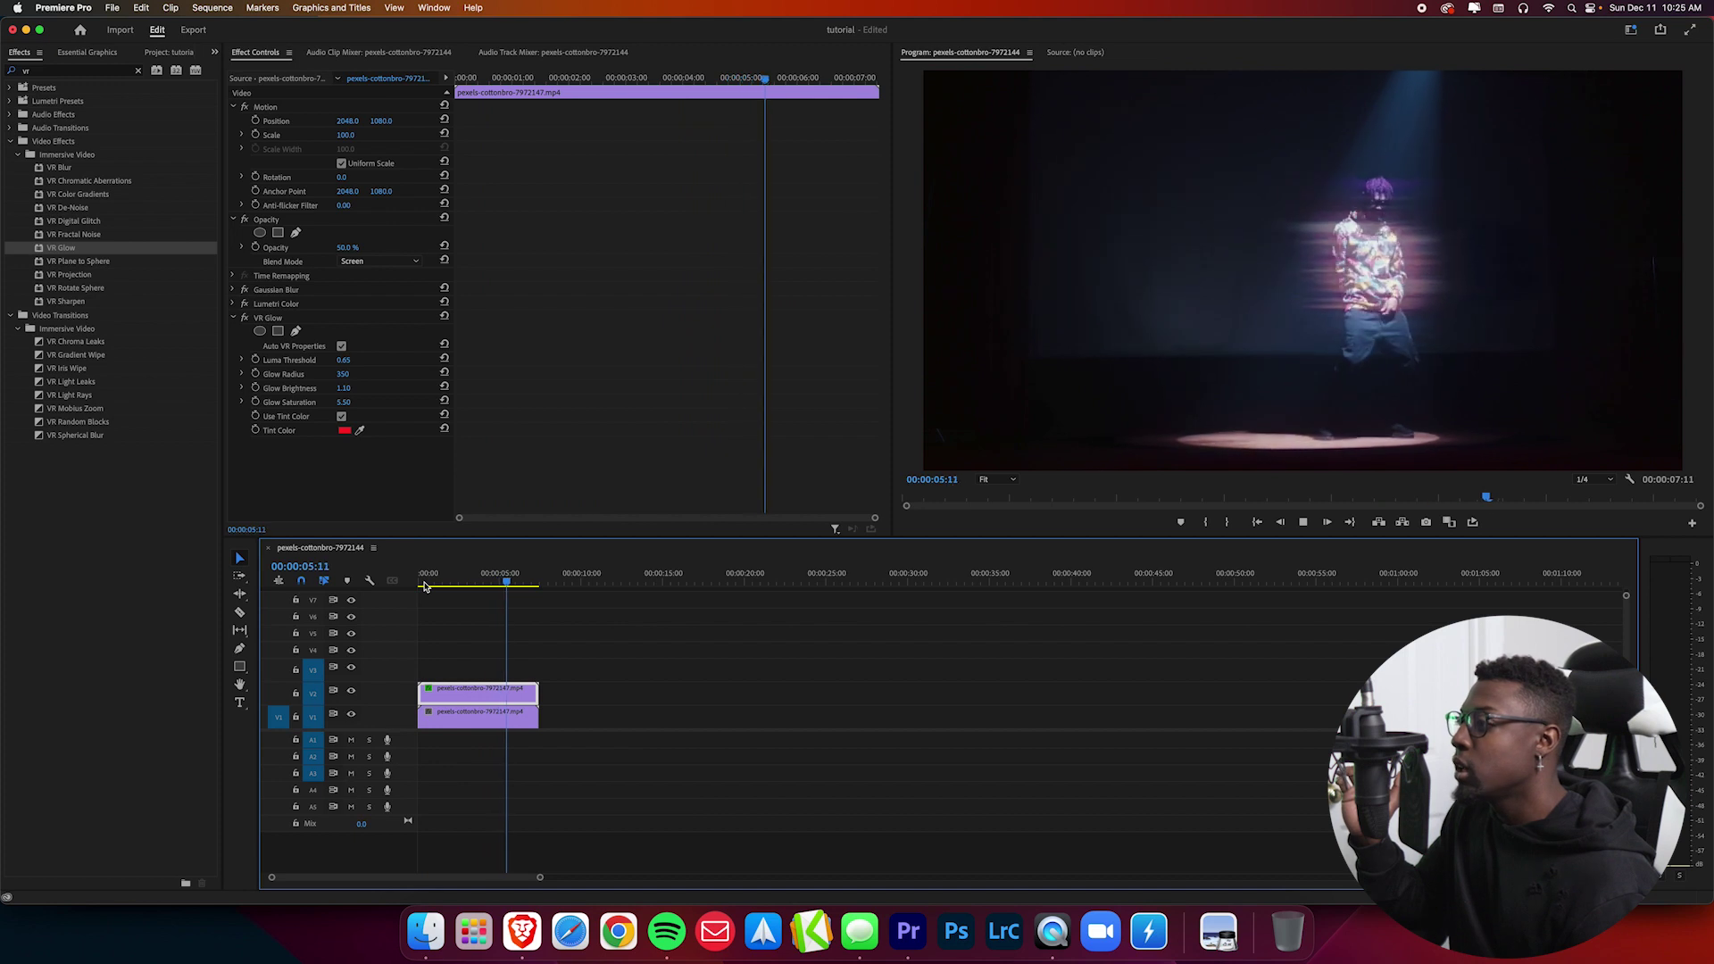
{"action": "key", "text": "space"}
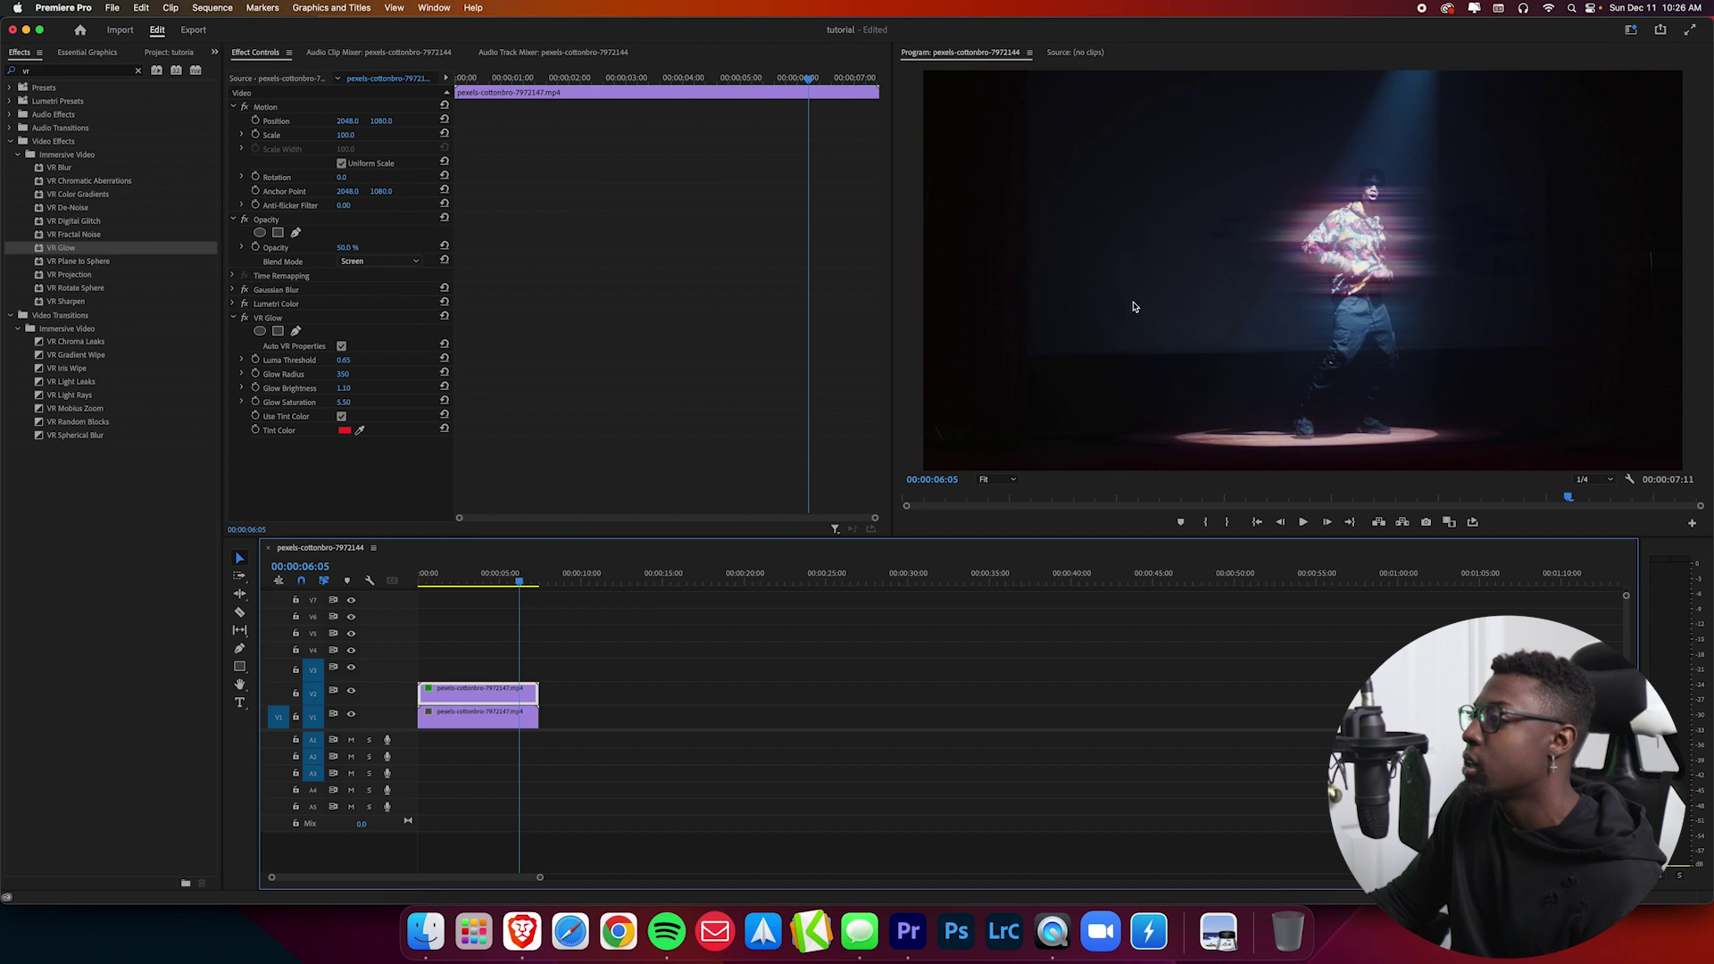
Try a dark blue tint color for the VR Glow on the upper clip.
{"action": "left_click", "coordinate": [345, 432]}
{"action": "left_click", "coordinate": [881, 462]}
{"action": "left_click_drag", "start_coordinate": [881, 461], "coordinate": [880, 482]}
{"action": "left_click", "coordinate": [863, 460]}
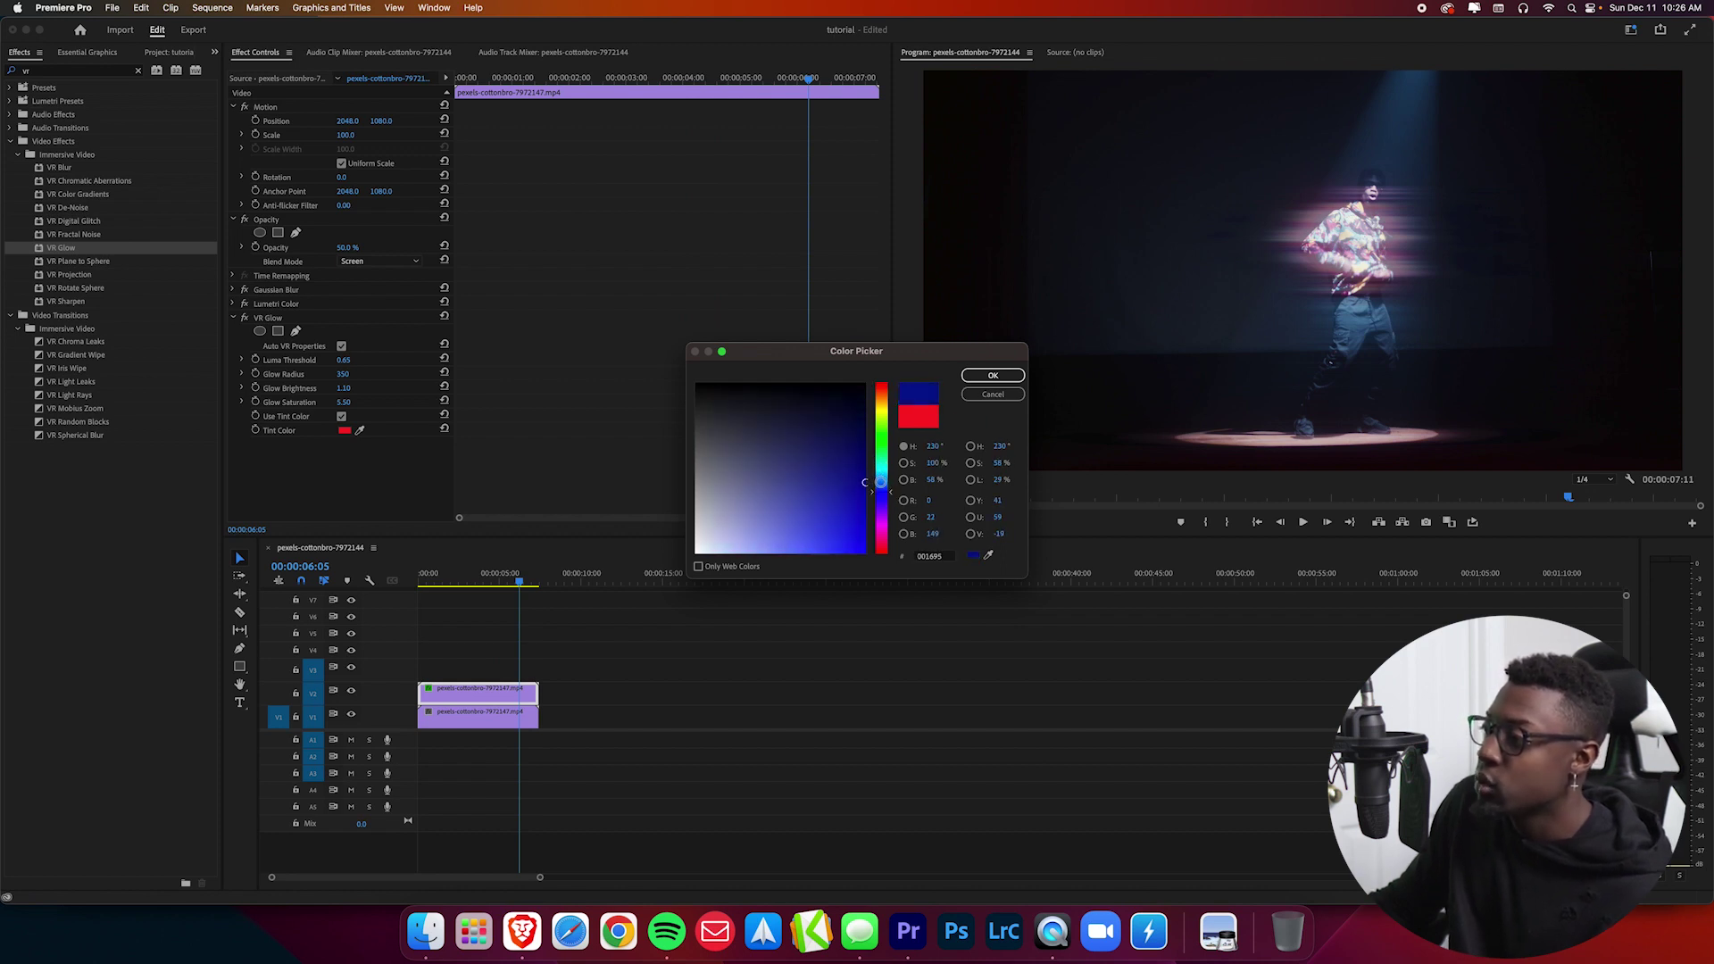
{"action": "left_click", "coordinate": [989, 380]}
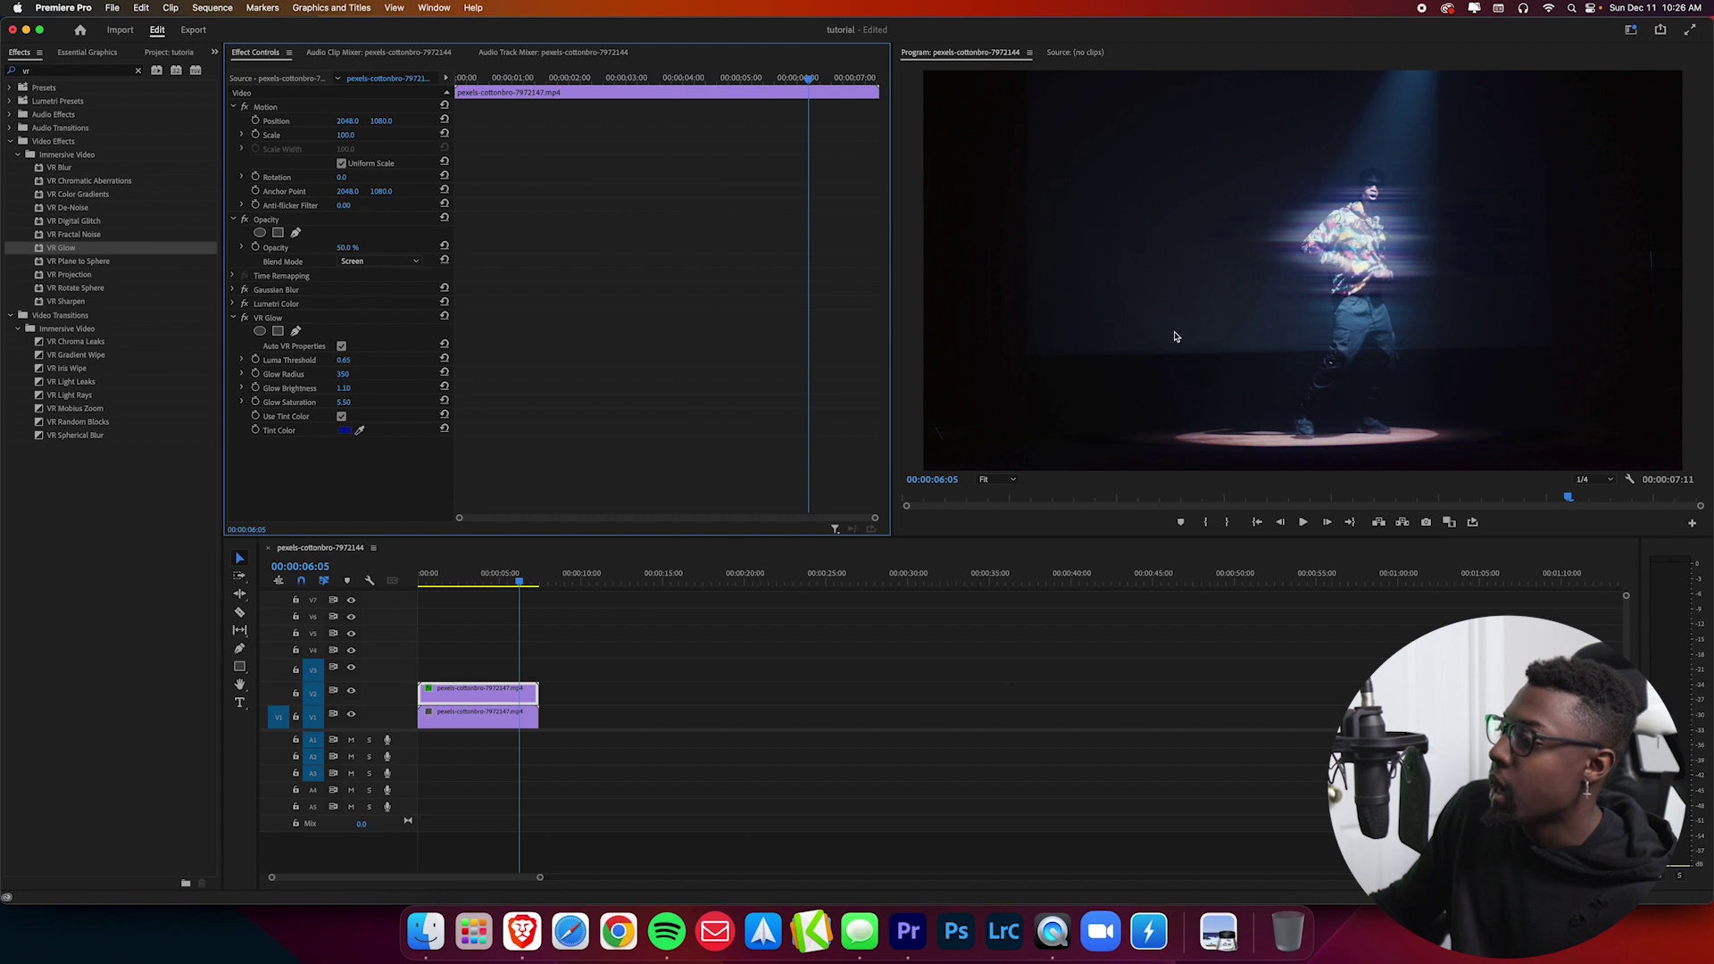
Play back the blue-tinted glow from near the start of the sequence and undo the tint change.
{"action": "left_click", "coordinate": [431, 585]}
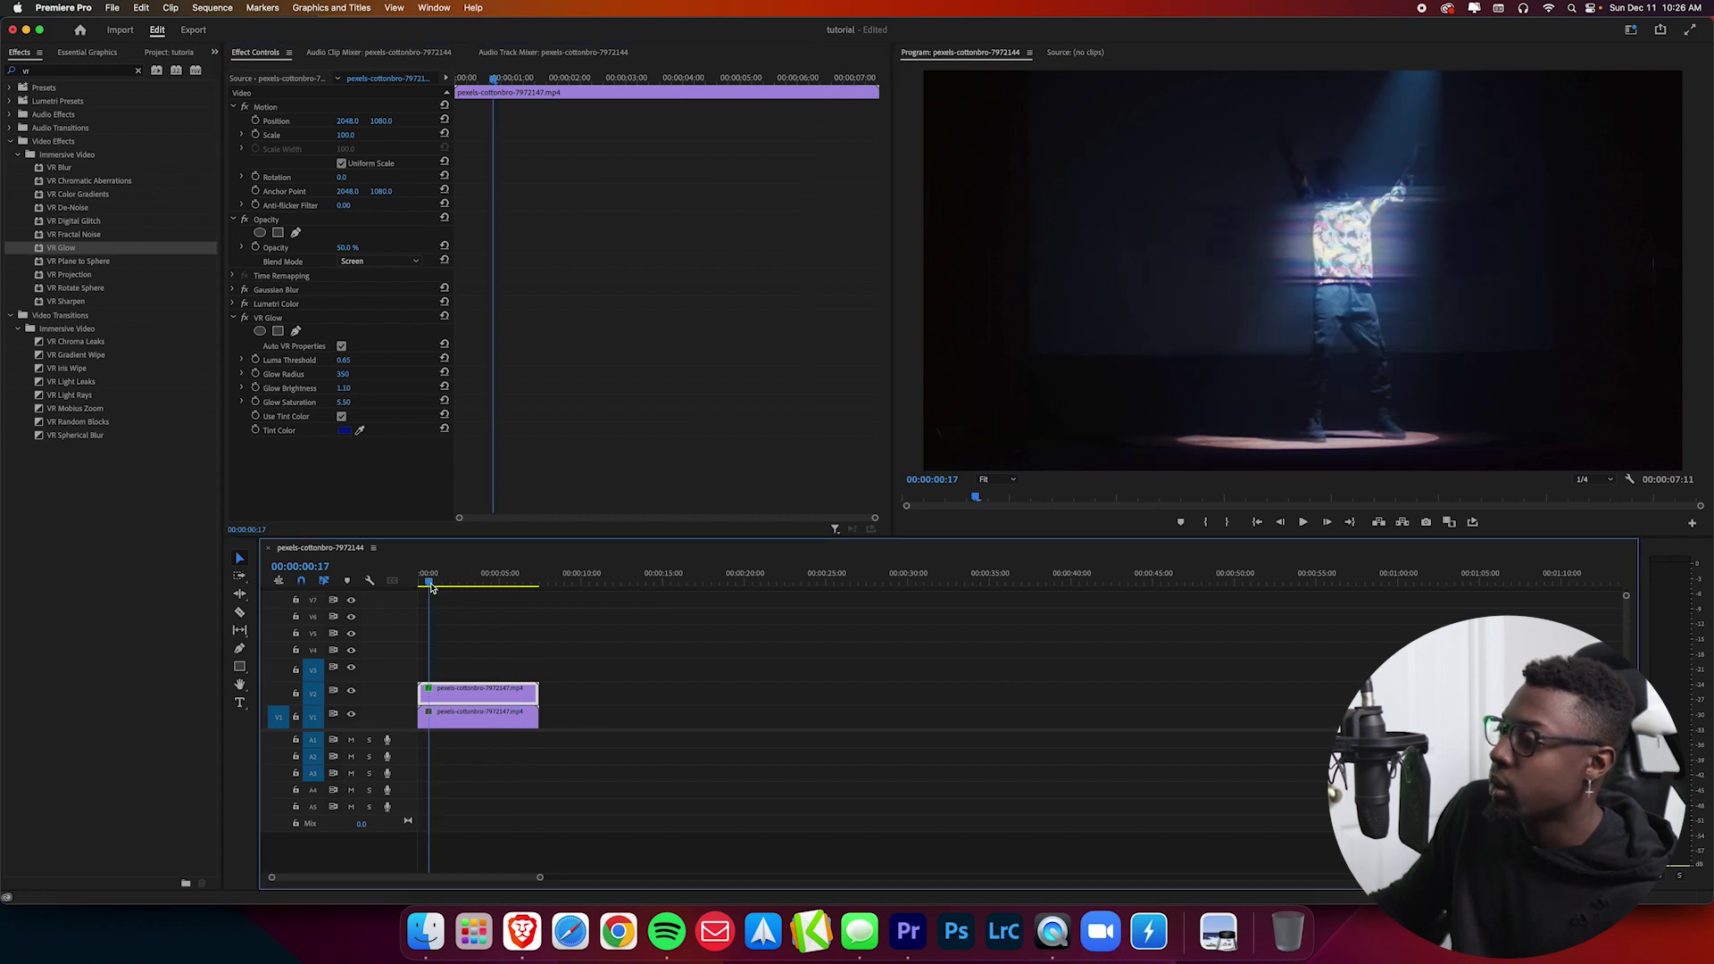
{"action": "key", "text": "space"}
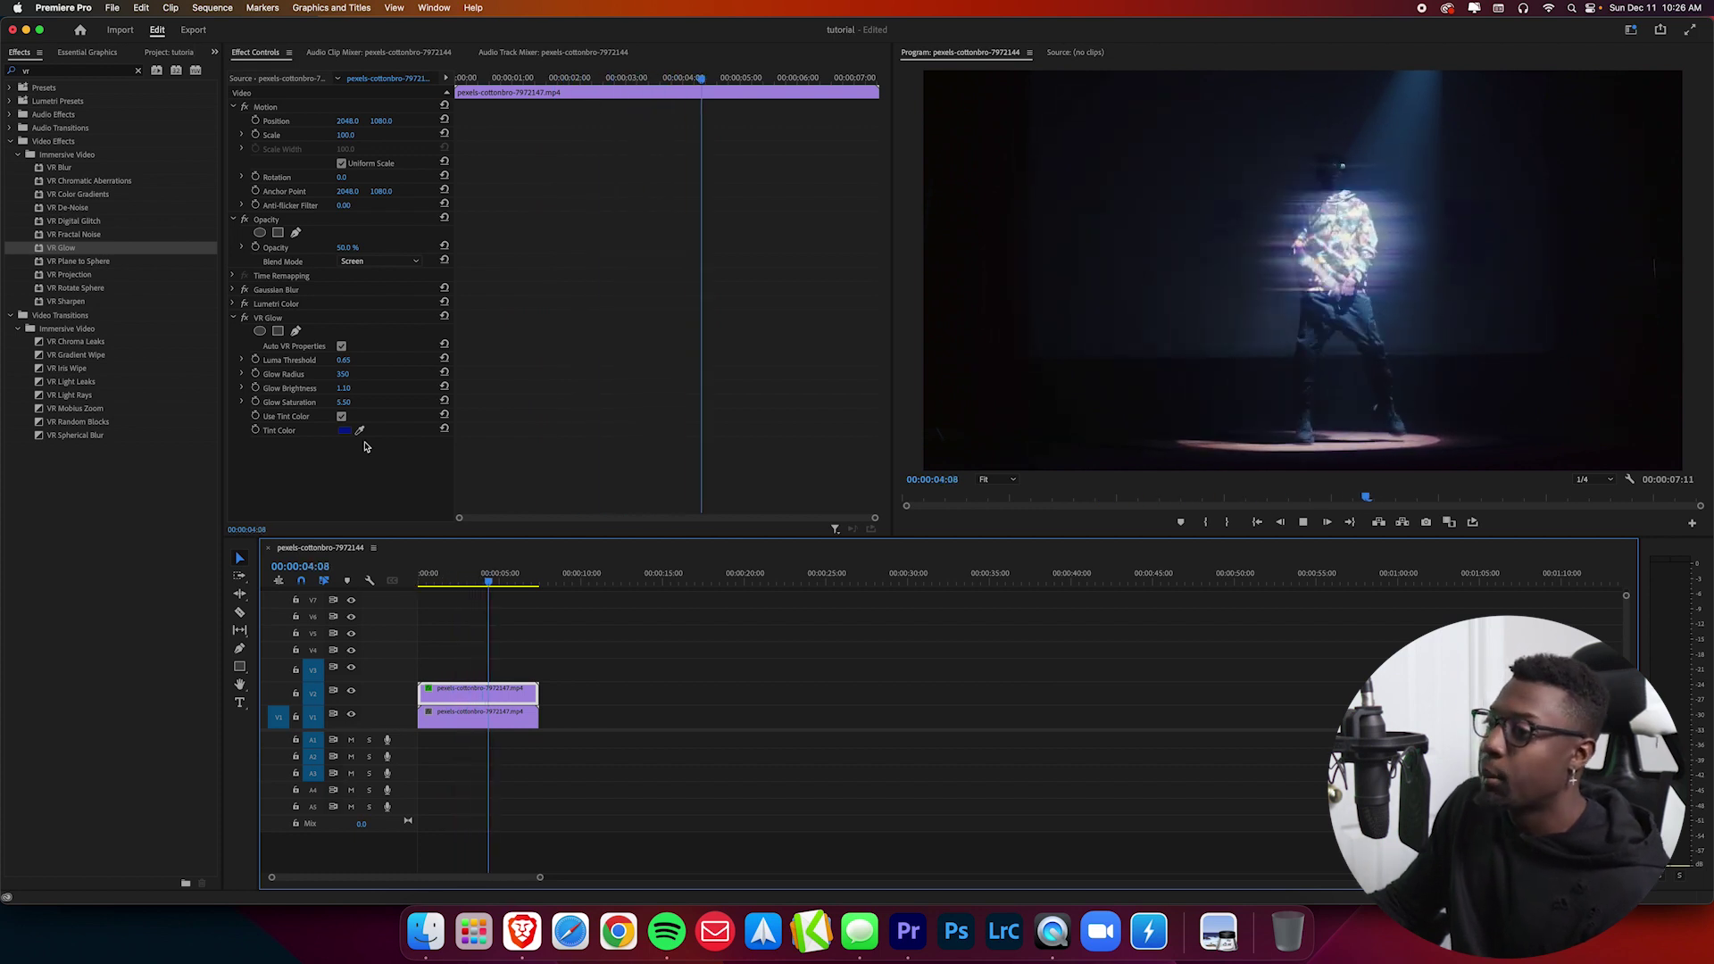
{"action": "key", "text": "space"}
{"action": "key", "text": "super+z"}
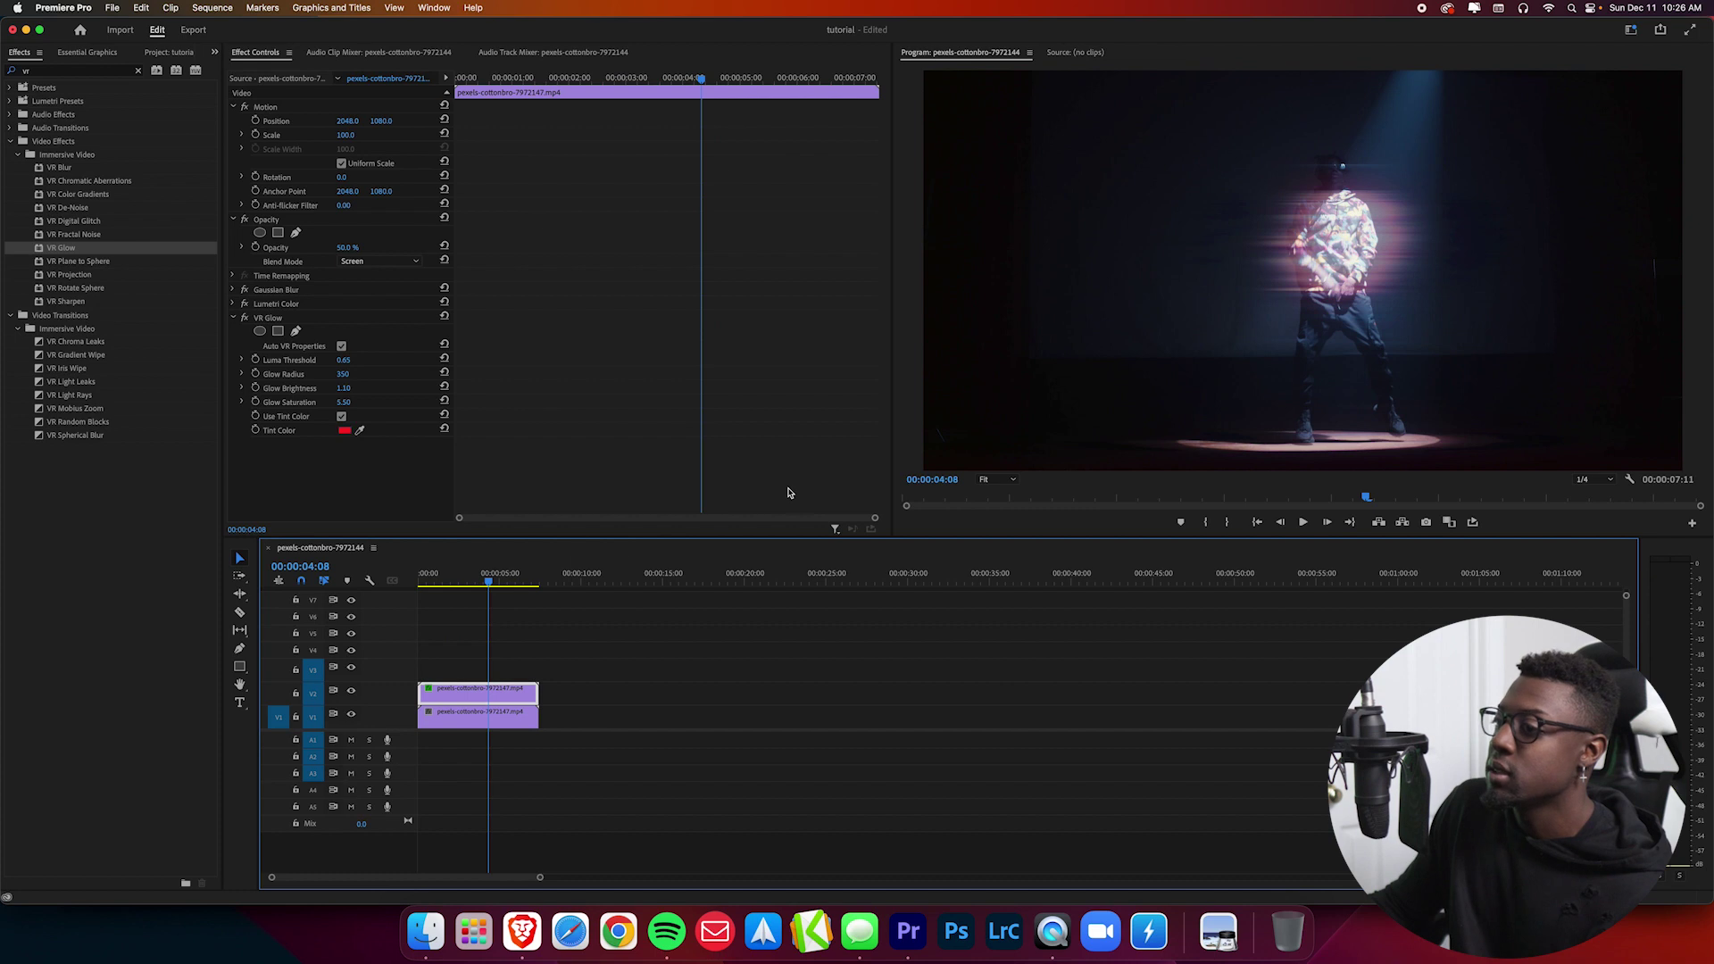
Collapse the VR Glow settings, try the upper clip's opacity at 74%, and set it back to 50%.
{"action": "left_click", "coordinate": [235, 319]}
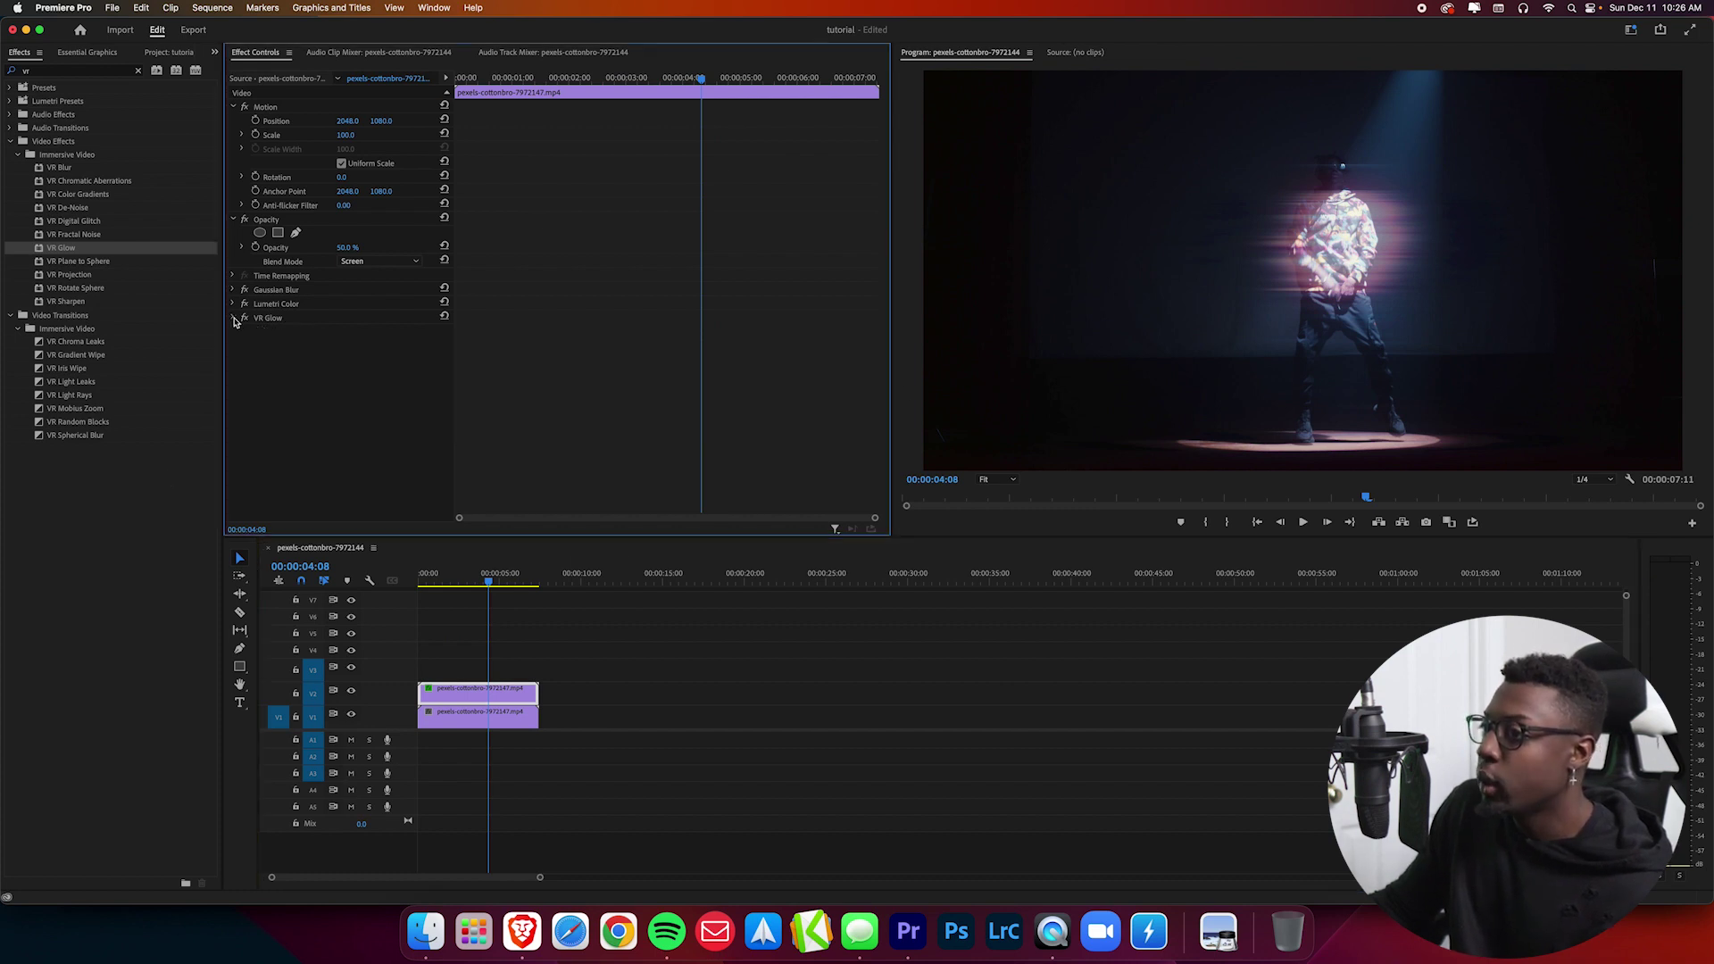
{"action": "mouse_move", "coordinate": [346, 249]}
{"action": "left_mouse_down"}
{"action": "mouse_move", "coordinate": [360, 250]}
{"action": "mouse_move", "coordinate": [345, 250]}
{"action": "left_mouse_up"}
{"action": "left_click", "coordinate": [347, 248]}
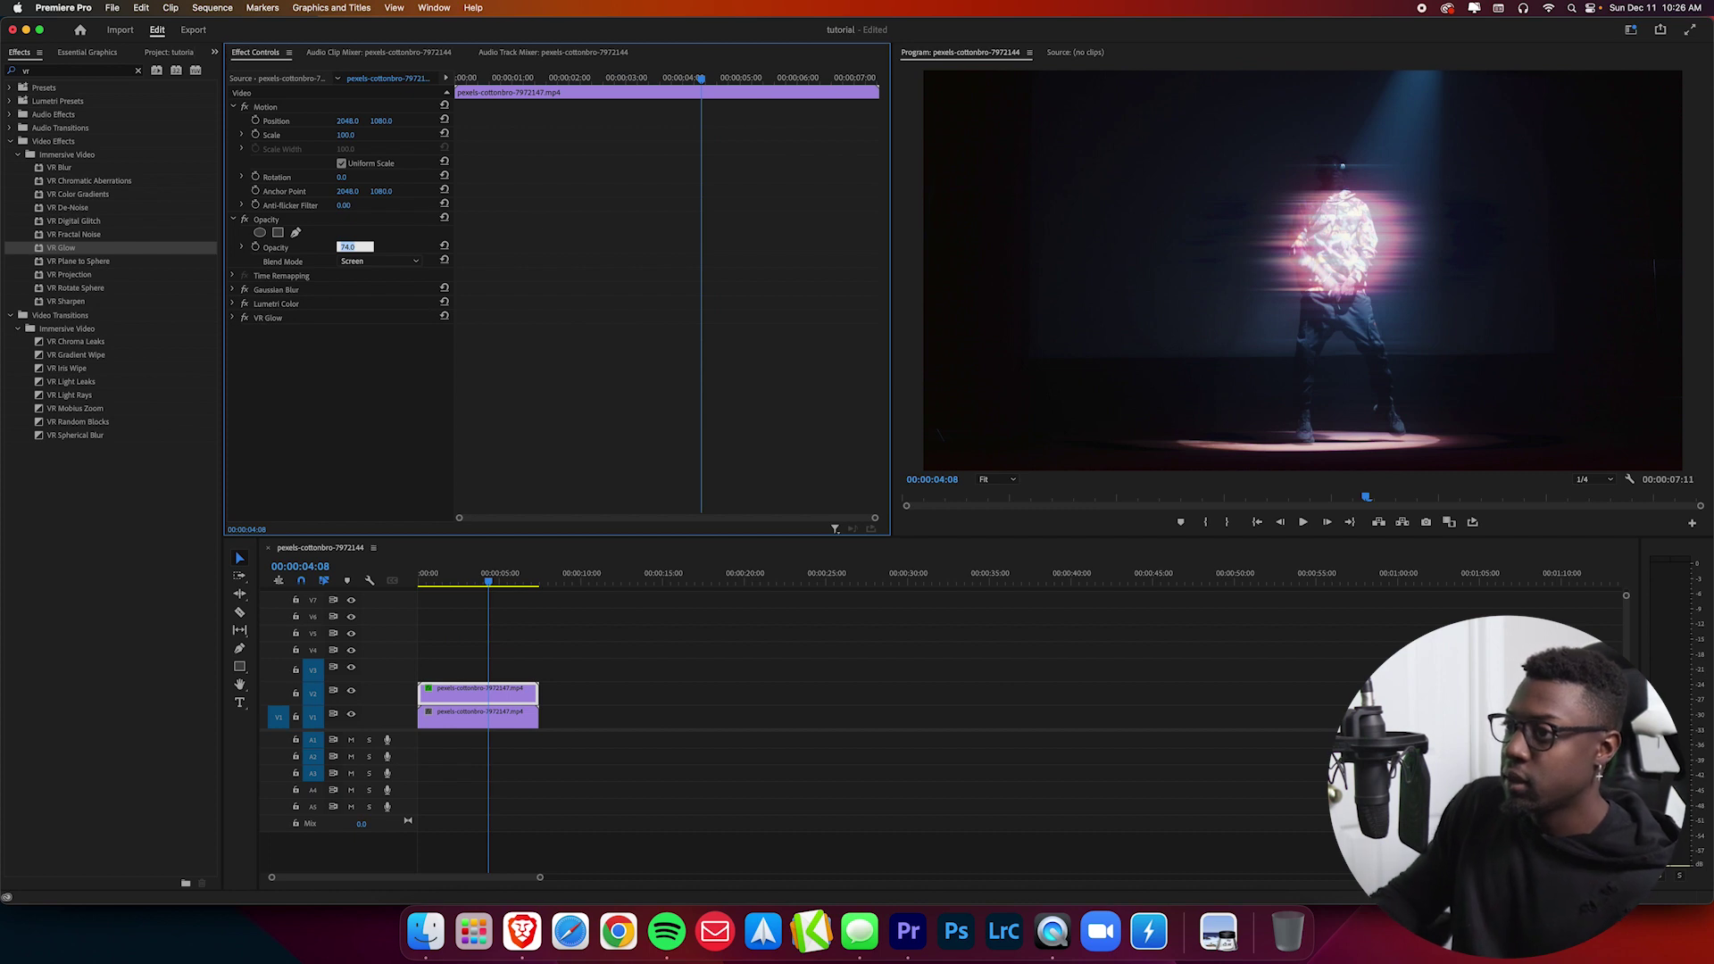
{"action": "type", "text": "50"}
{"action": "key", "text": "Return"}
Try the Lighten and Color Dodge blend modes on the upper clip and return it to Screen.
{"action": "left_click", "coordinate": [388, 262]}
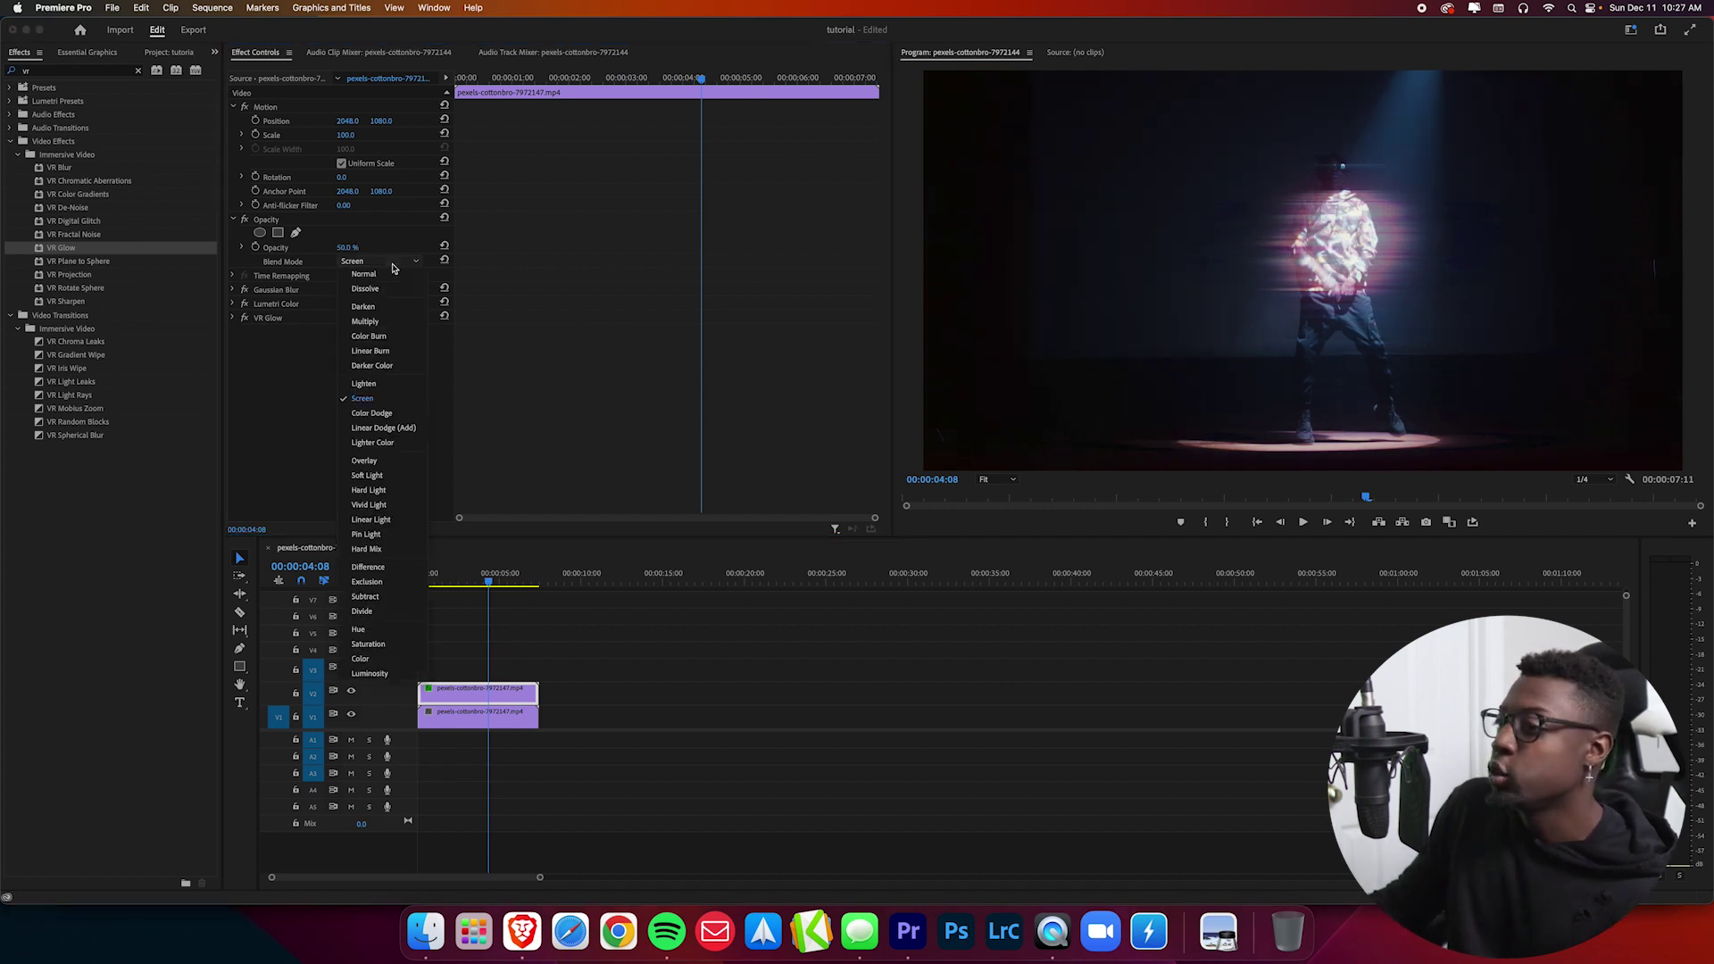
{"action": "left_click", "coordinate": [377, 387]}
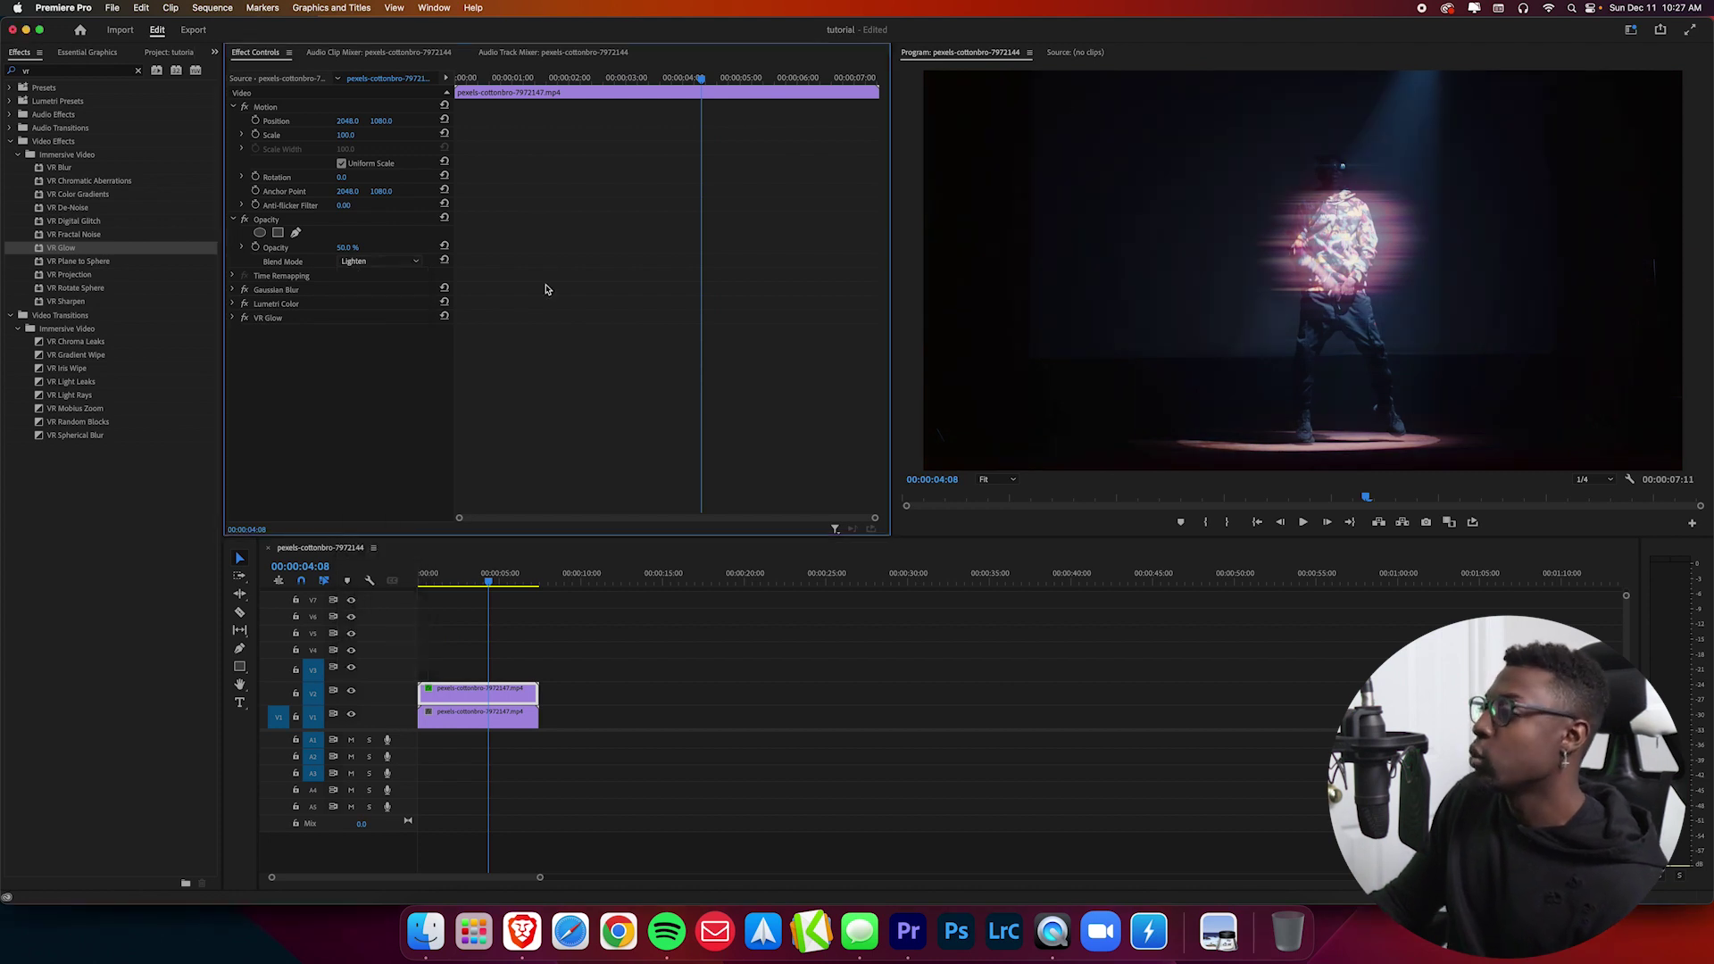
{"action": "left_click", "coordinate": [382, 260]}
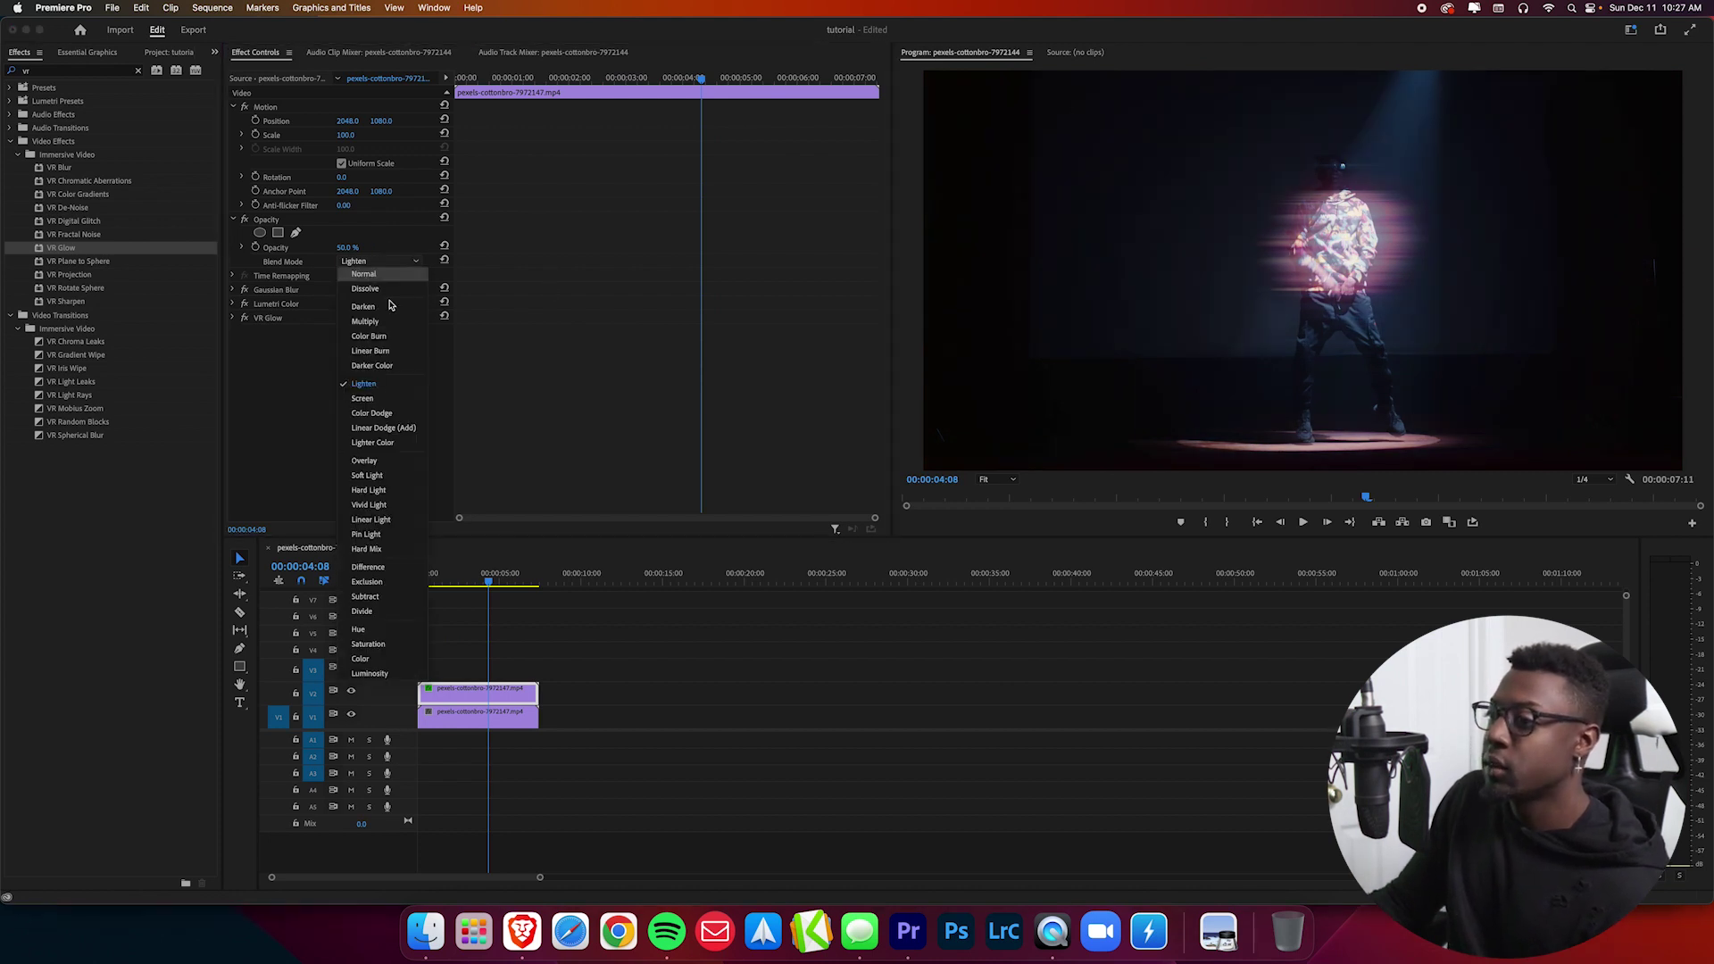
{"action": "left_click", "coordinate": [379, 414]}
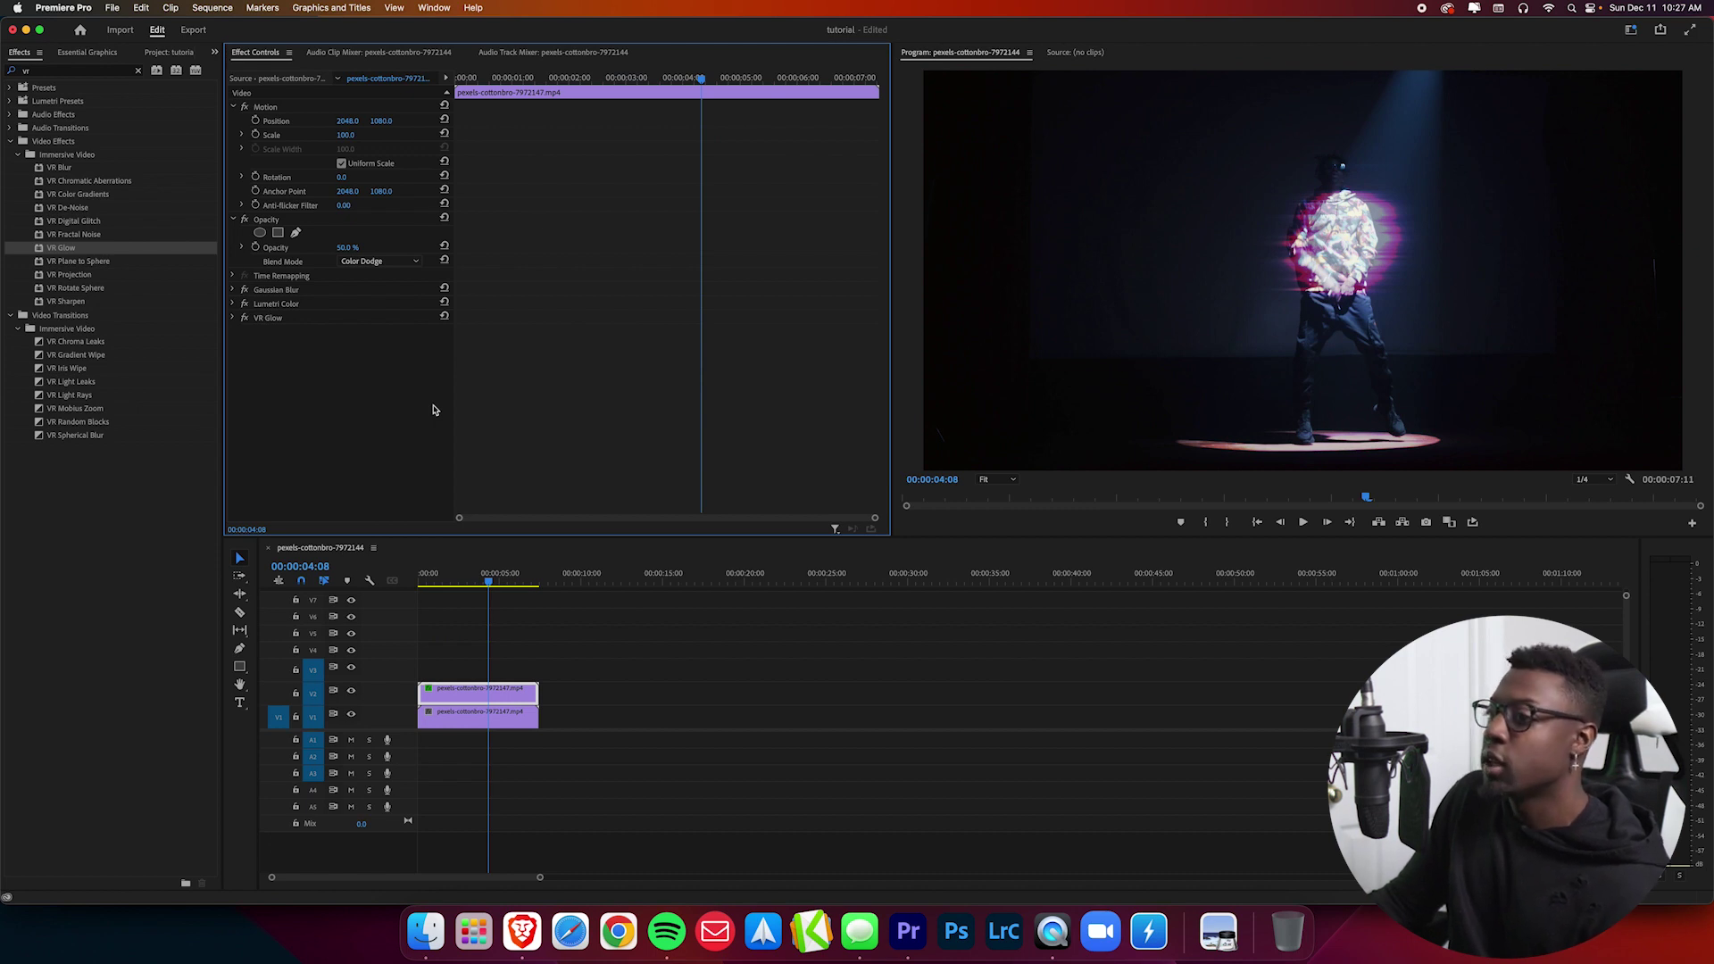
{"action": "left_click", "coordinate": [383, 260]}
{"action": "left_click", "coordinate": [394, 405]}
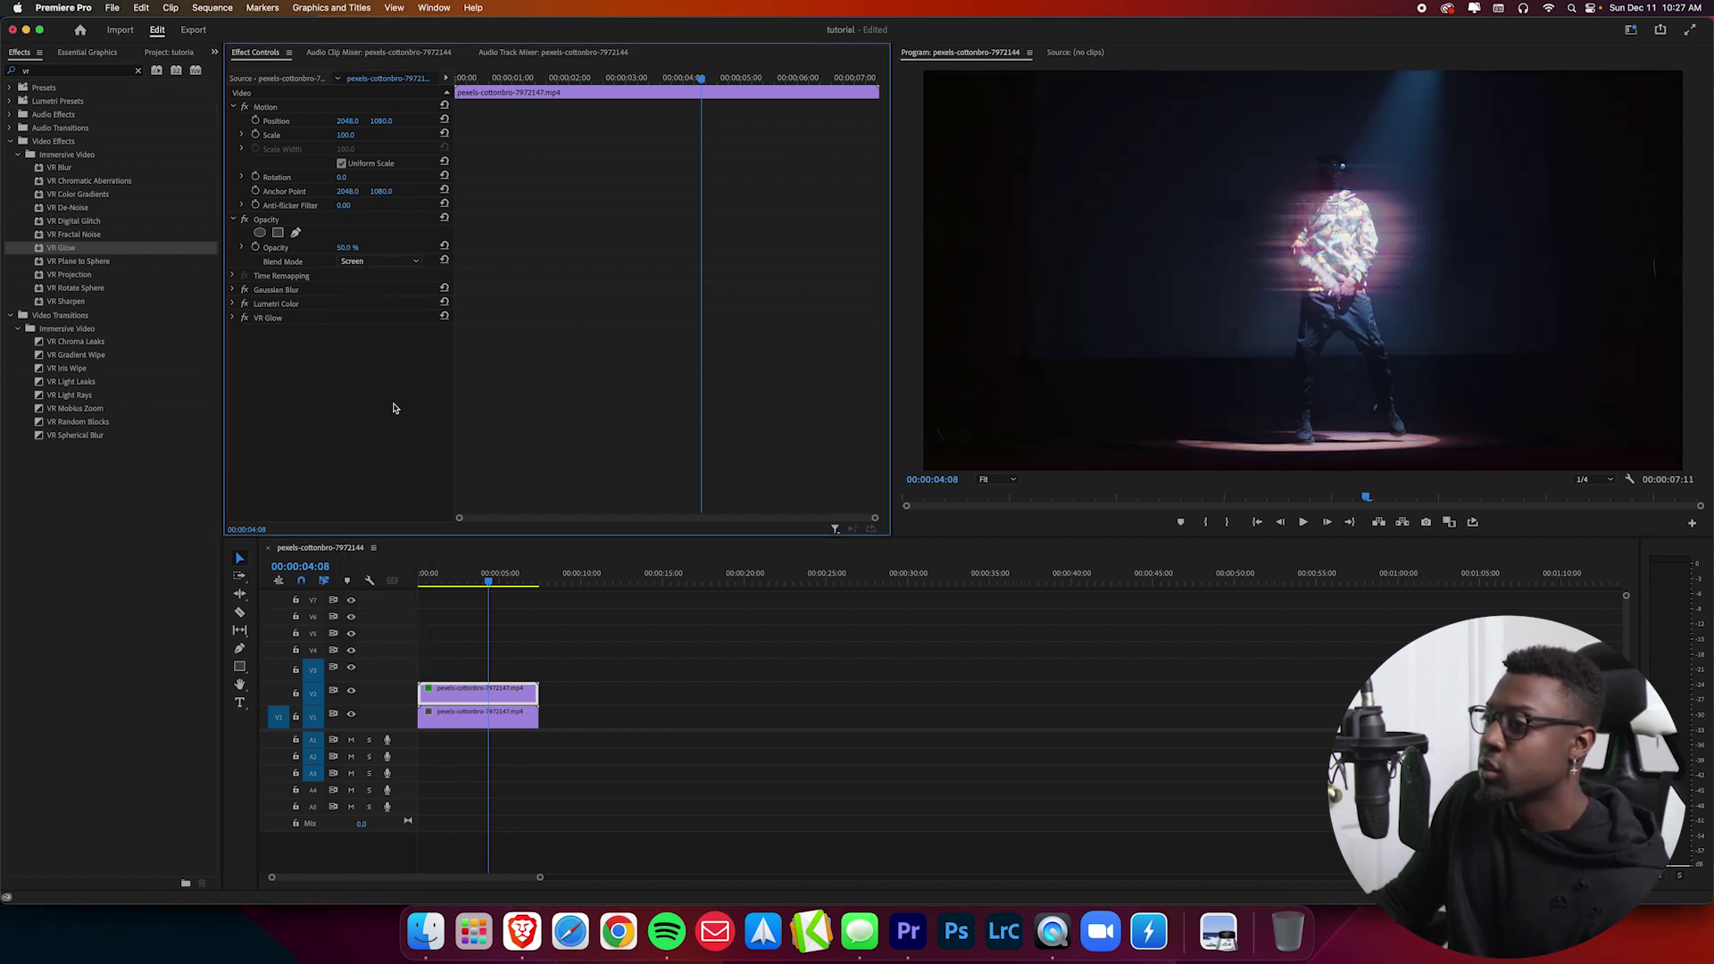
Try Vertical blur dimensions for the upper clip's Gaussian Blur, and settle on Horizontal and Vertical.
{"action": "left_click", "coordinate": [233, 291]}
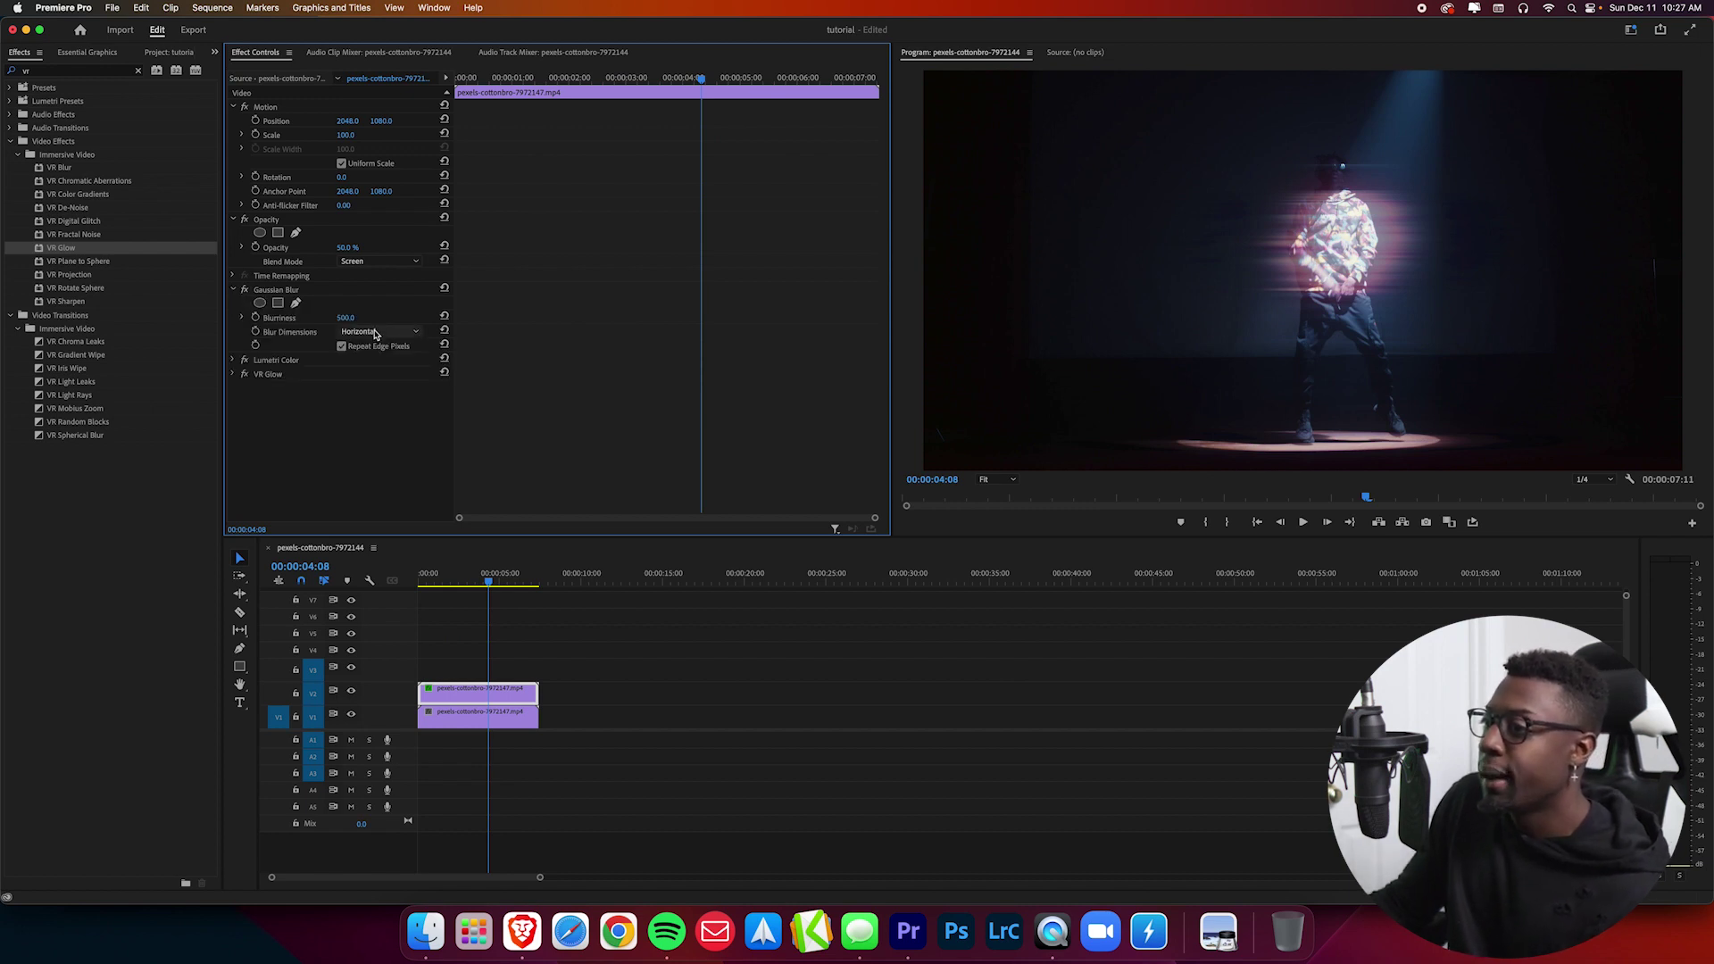
{"action": "left_click", "coordinate": [400, 333]}
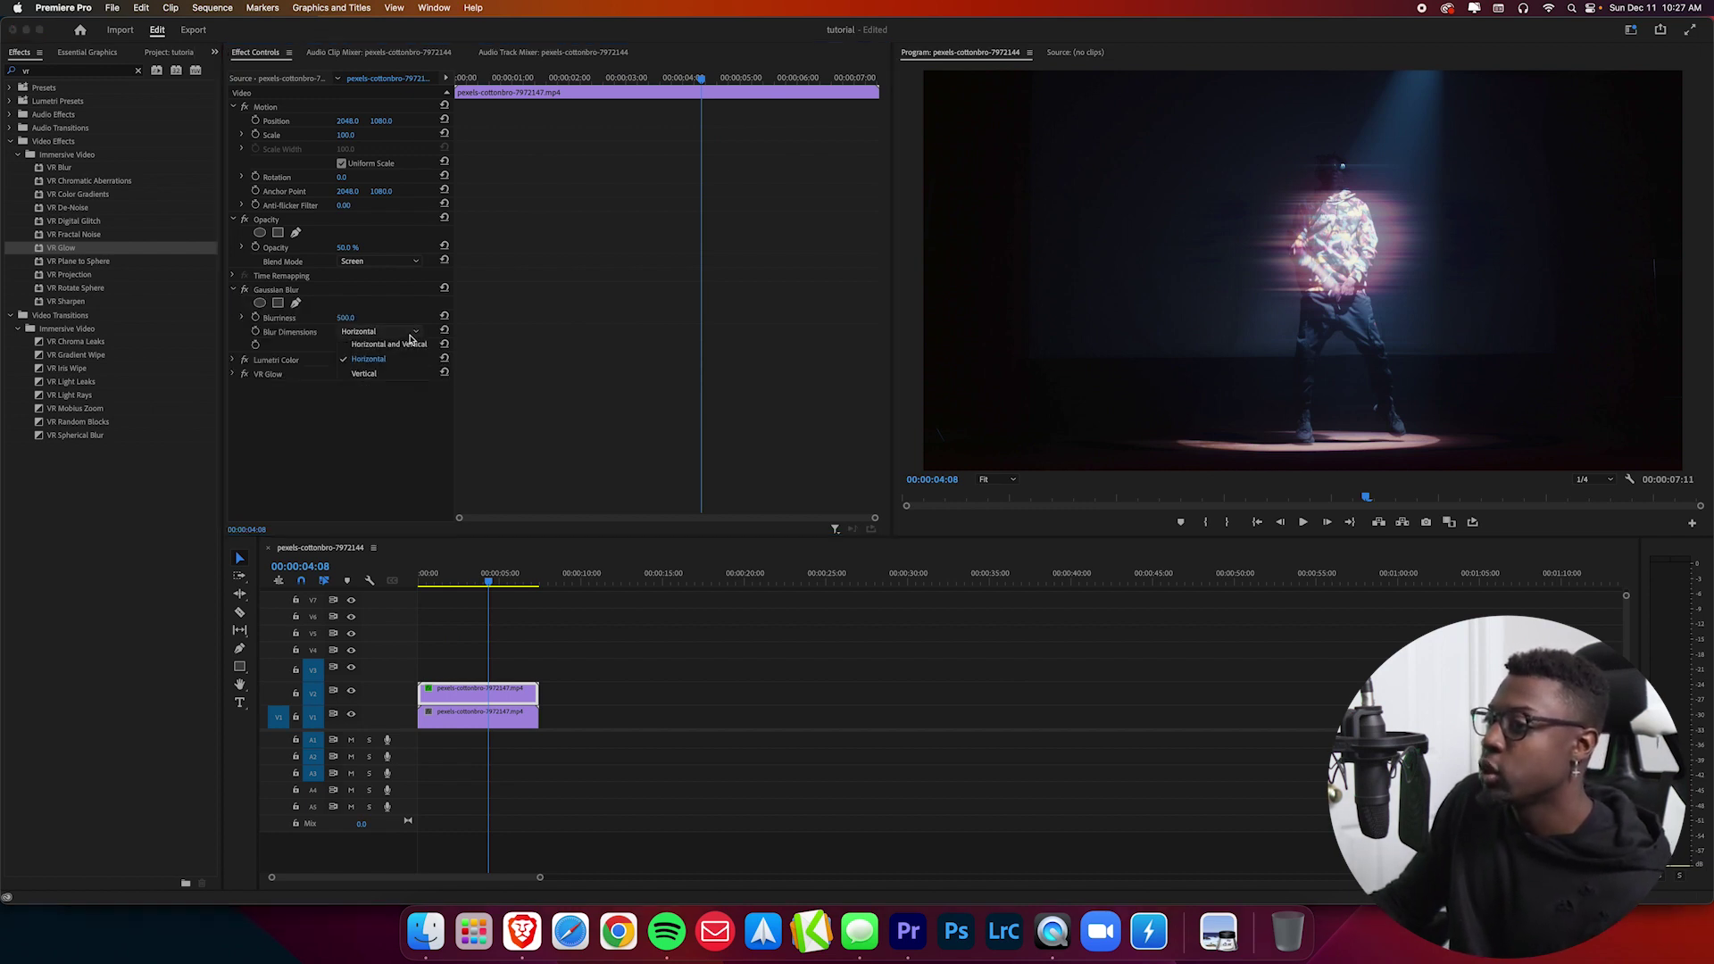
{"action": "left_click", "coordinate": [375, 373]}
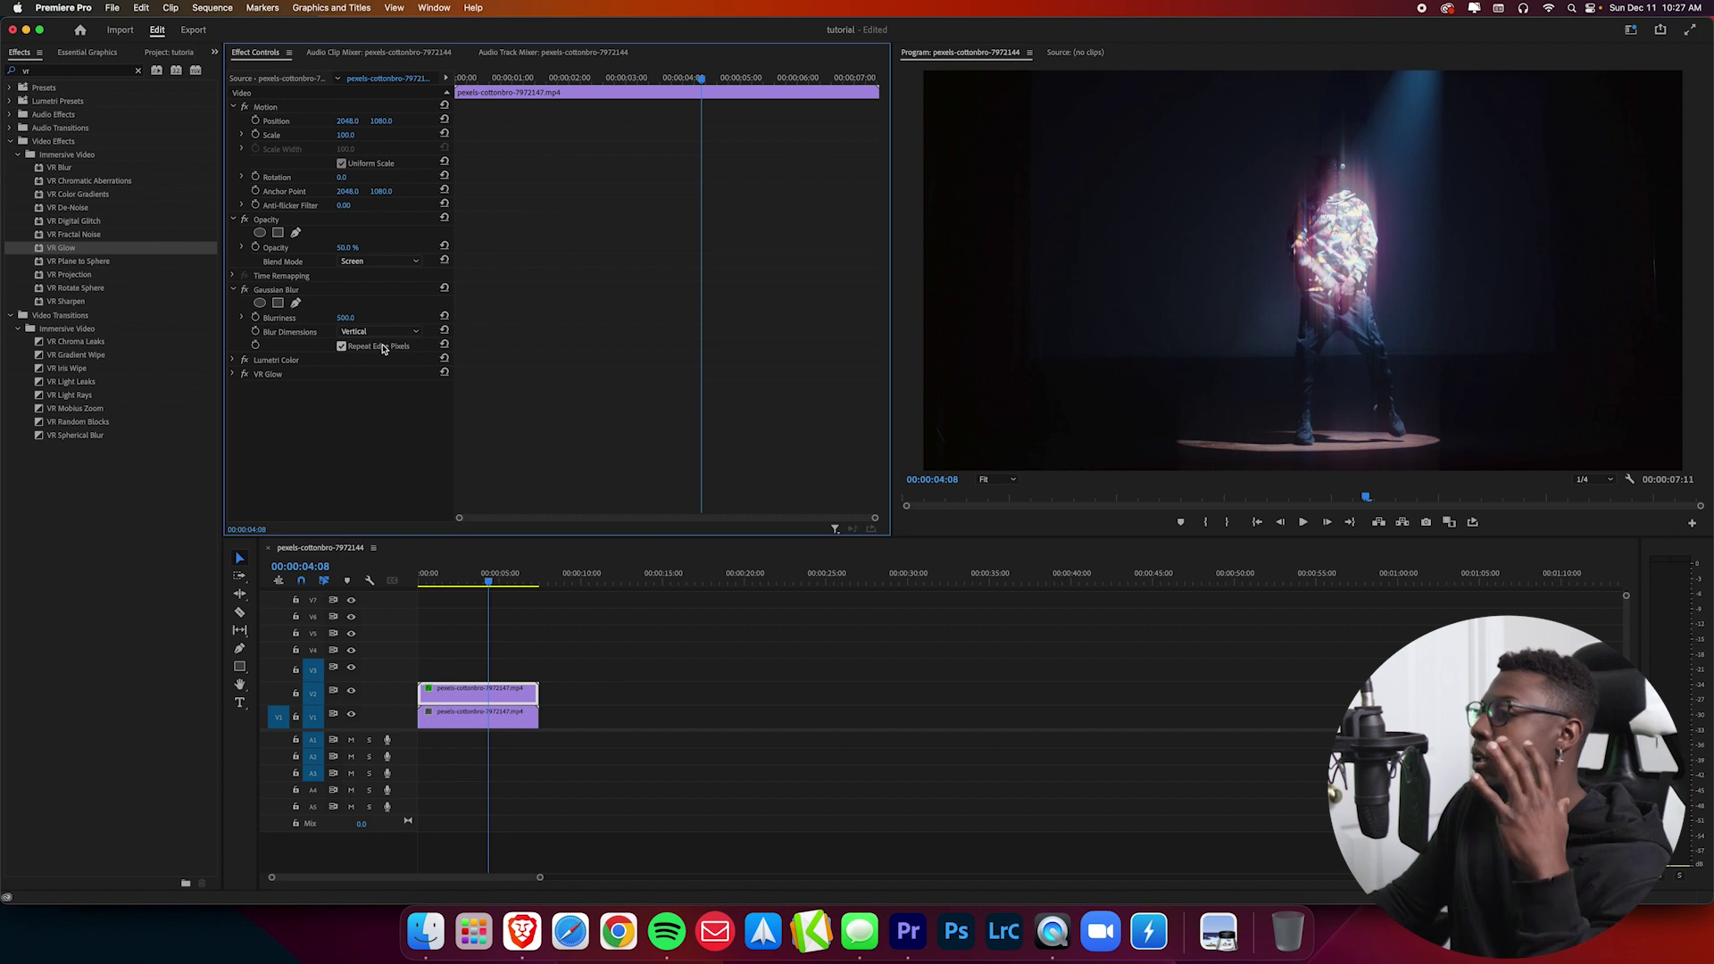
{"action": "left_click", "coordinate": [384, 333]}
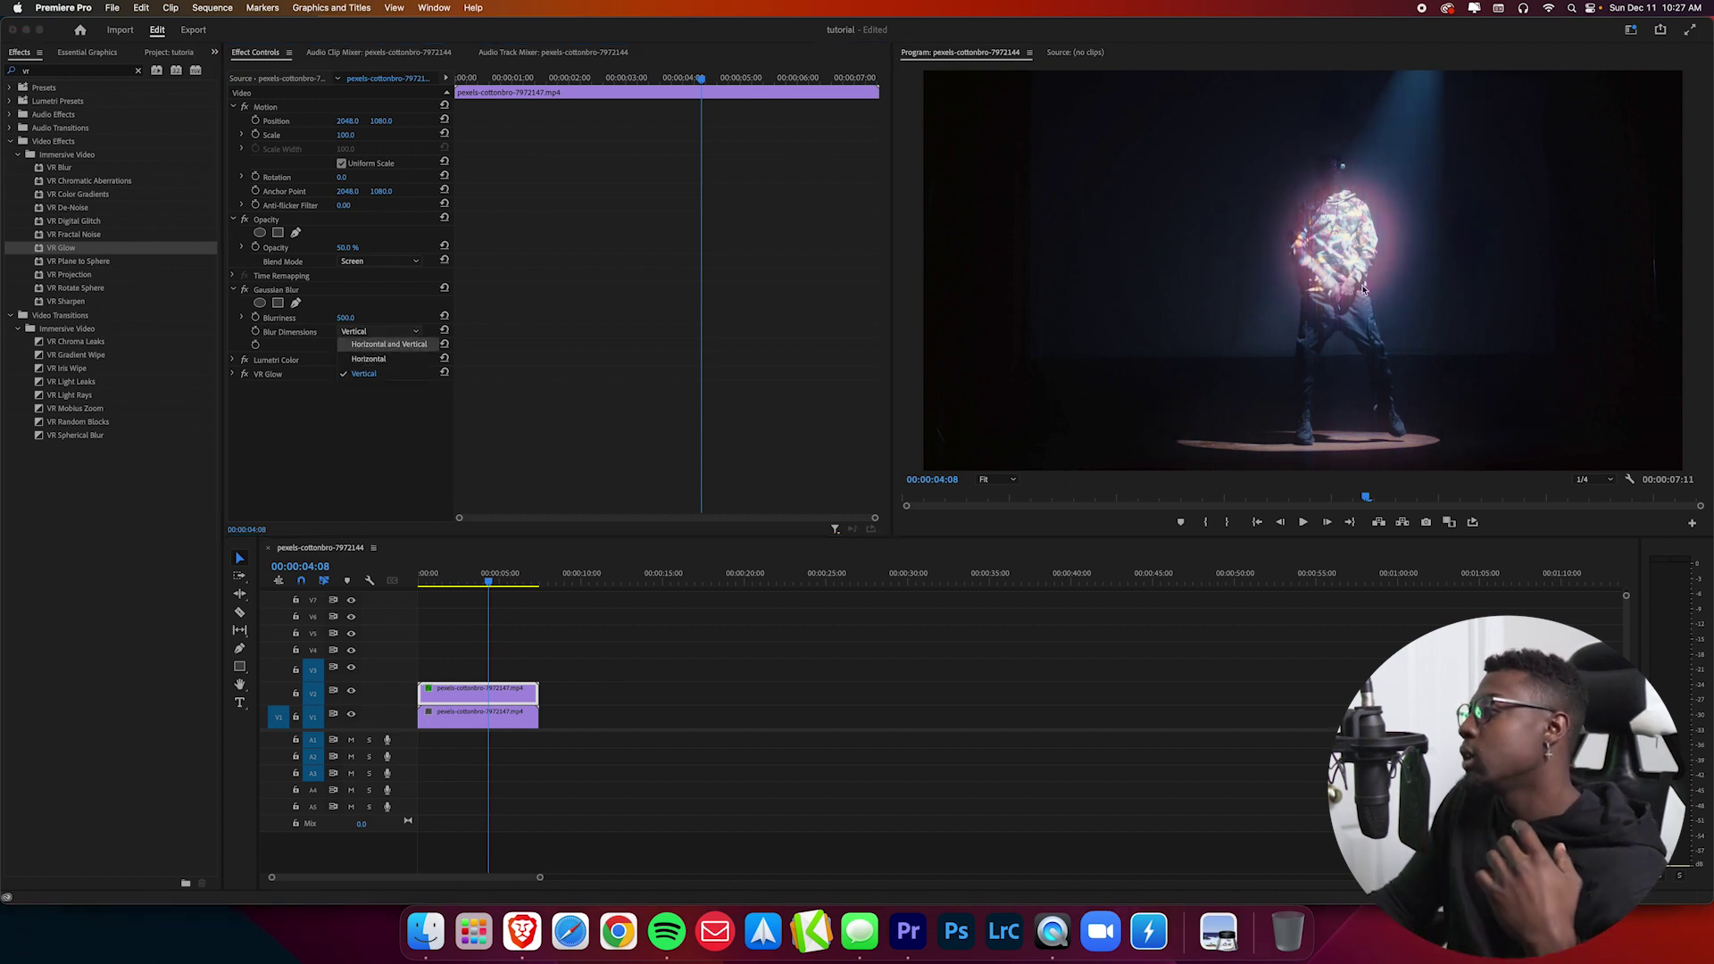
{"action": "key", "text": "Return"}
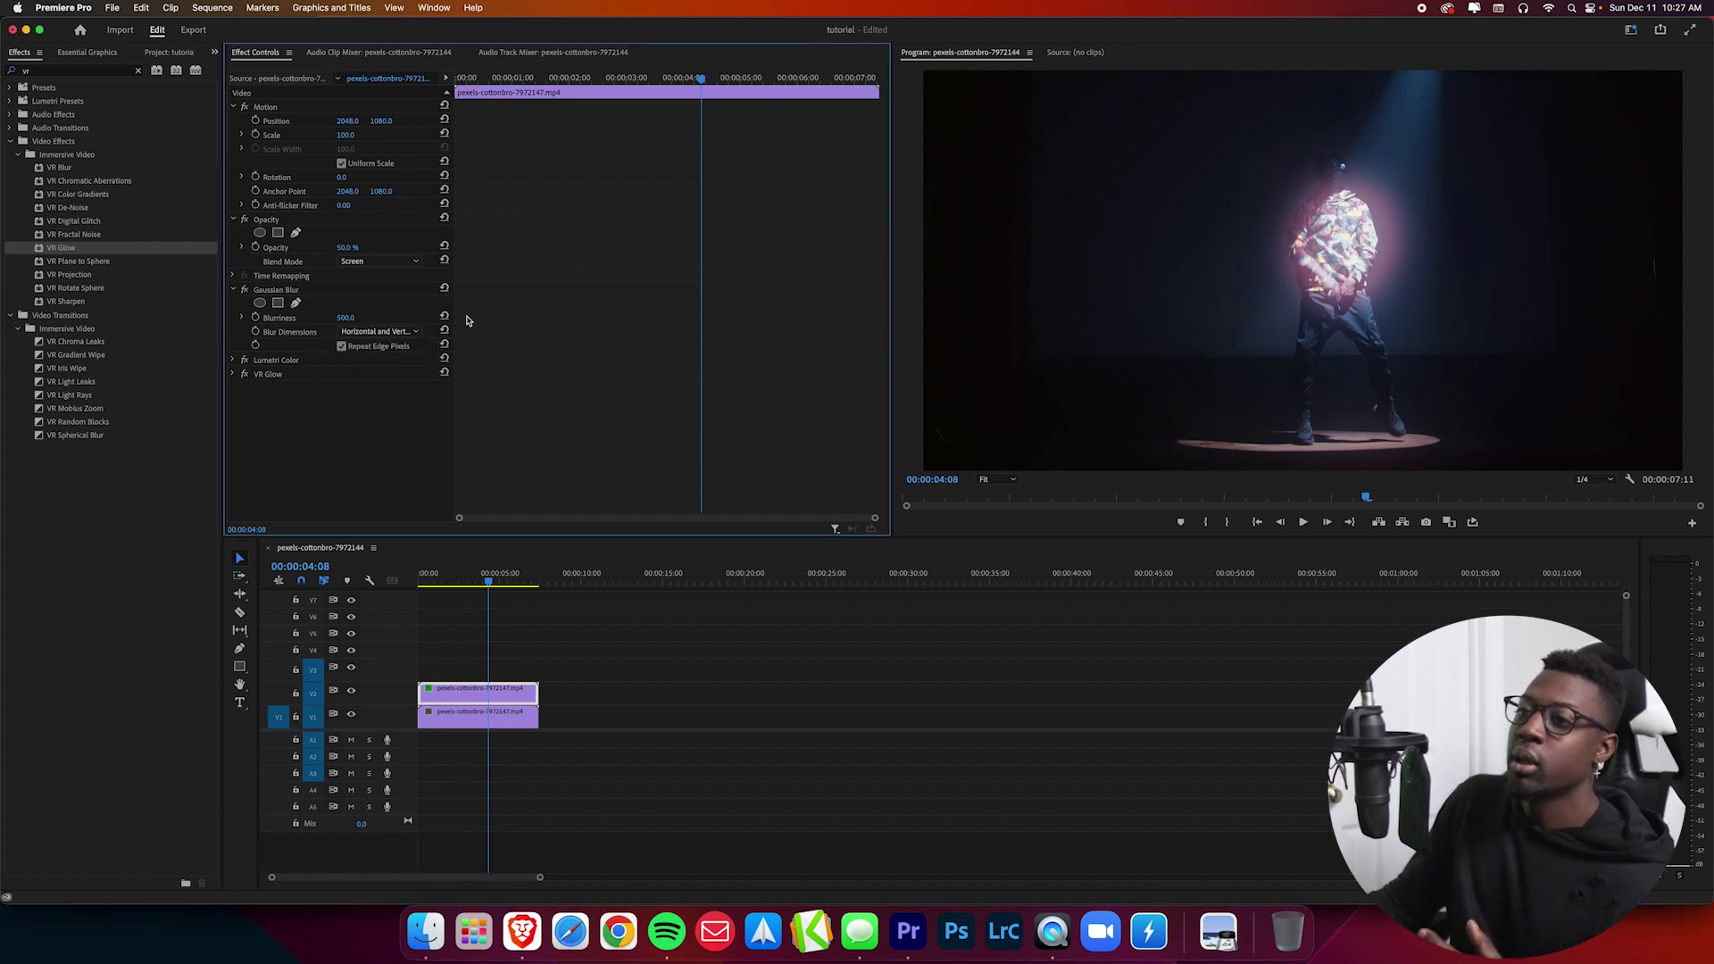
Clear the effects search and look through the Horizontal folder of the AKV Glow FX Presets, including its Subtle glow presets.
{"action": "left_click", "coordinate": [17, 88]}
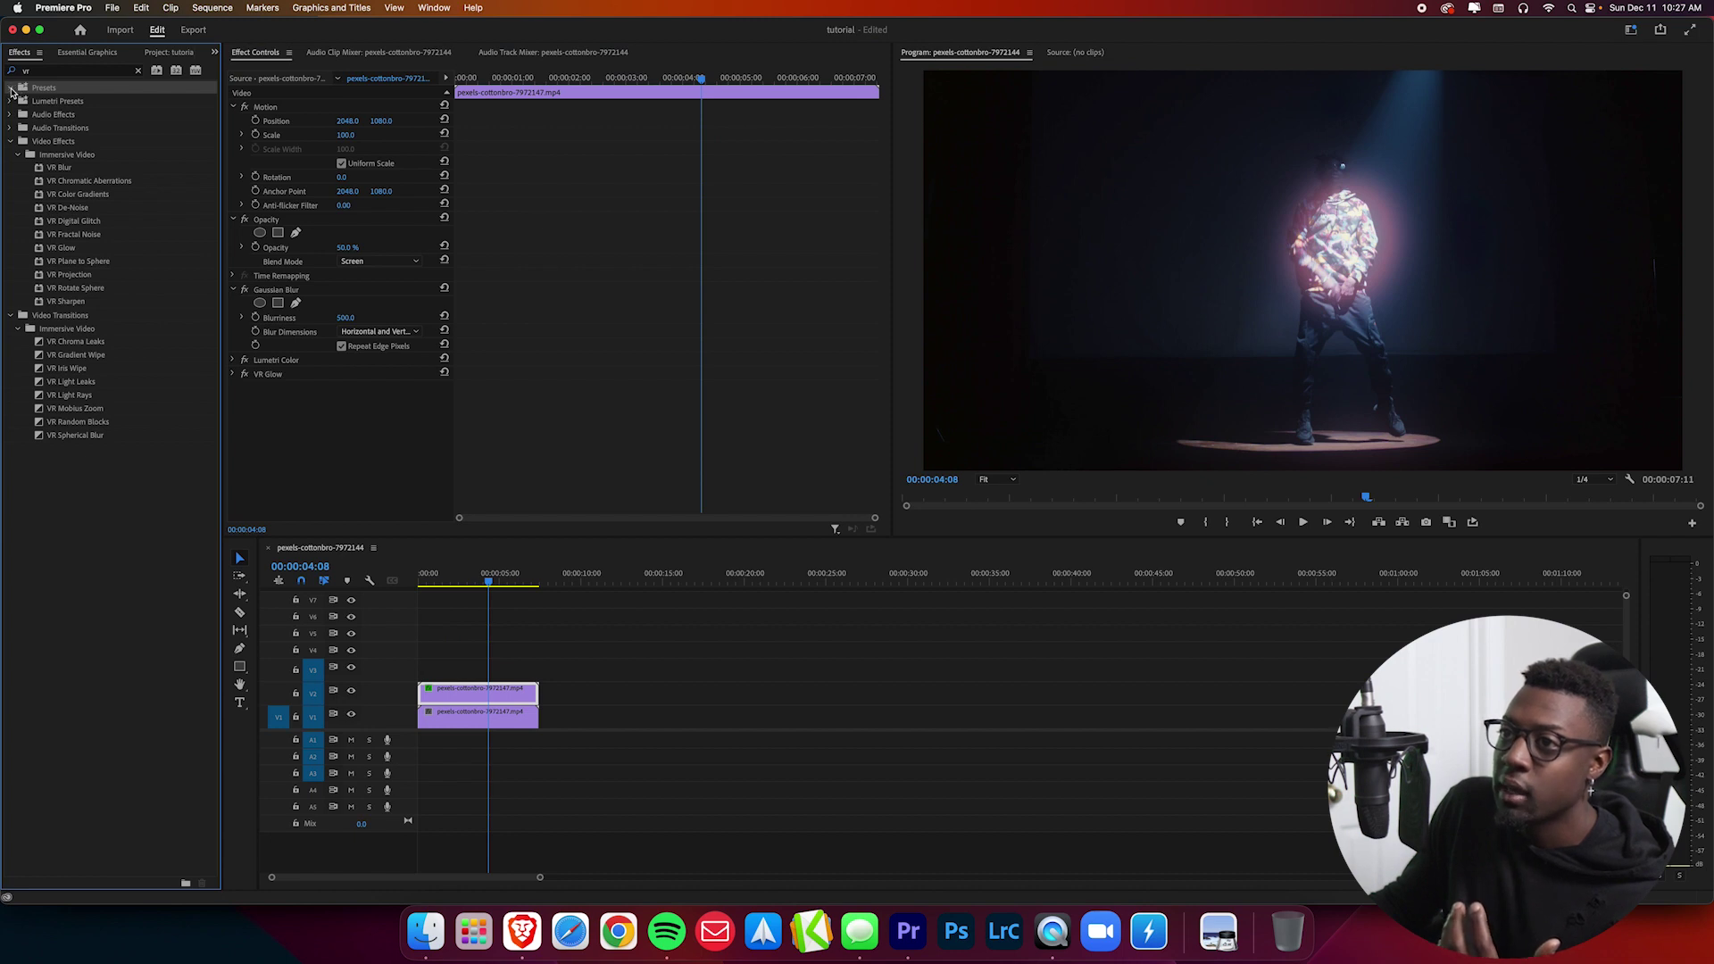
{"action": "left_click", "coordinate": [11, 88]}
{"action": "left_click", "coordinate": [25, 141]}
{"action": "left_click", "coordinate": [33, 156]}
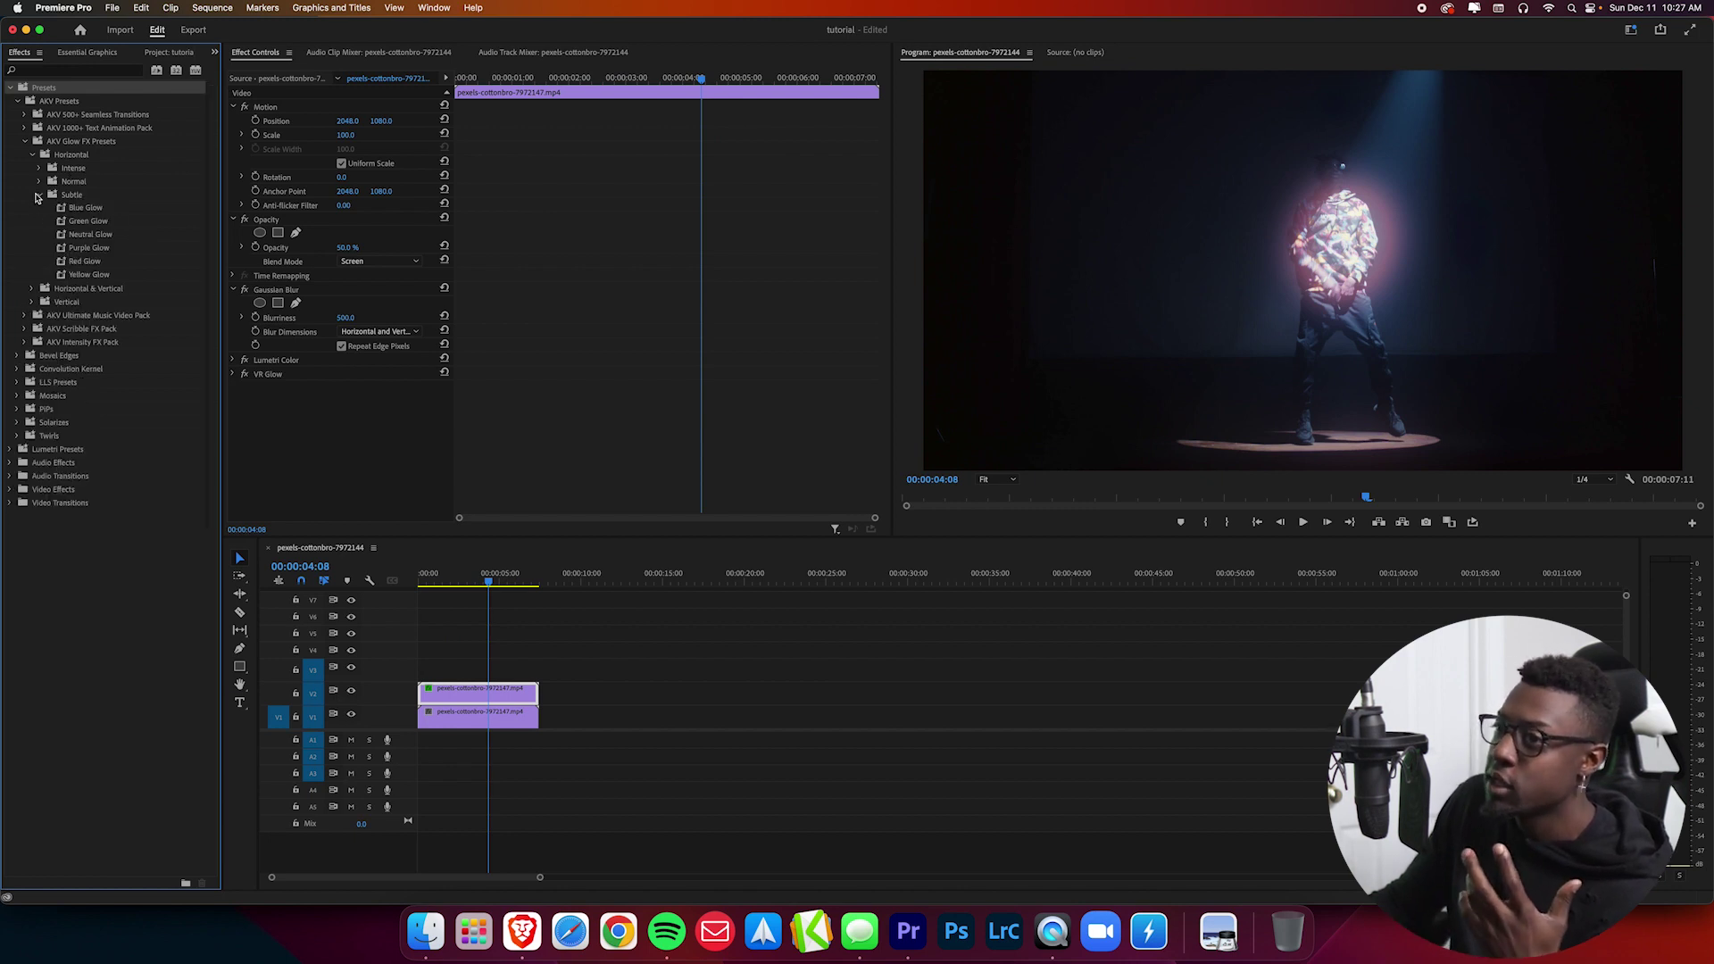
{"action": "left_click", "coordinate": [34, 155]}
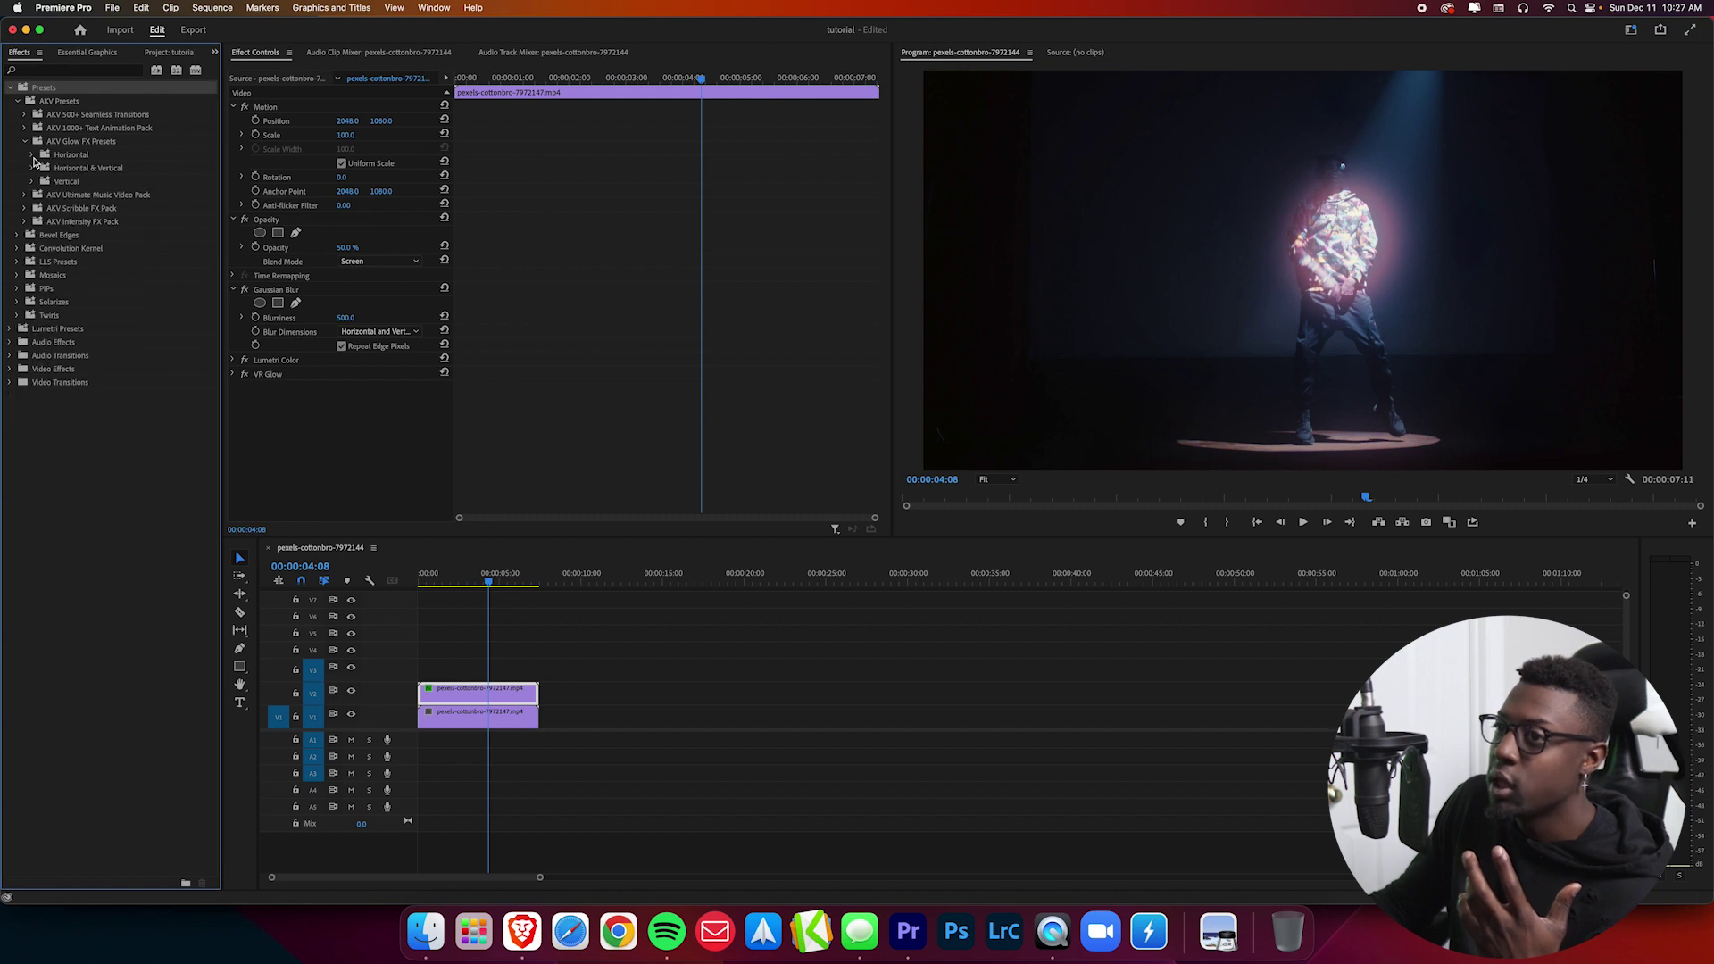